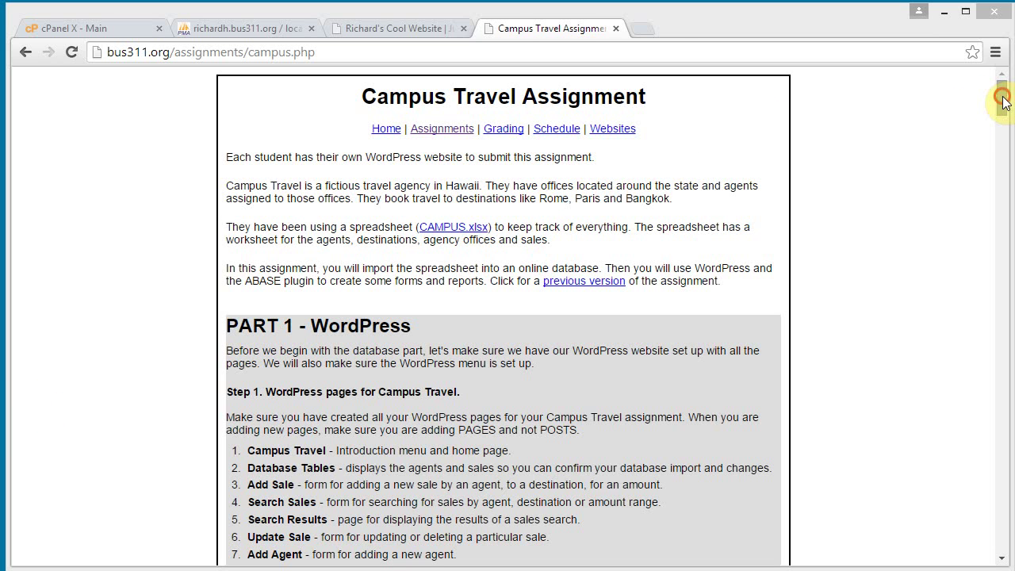
Find the ABASE plugin instructions in Part 6 of the assignment, then switch to the WordPress site's dashboard
drag(1003, 101, 1007, 308)
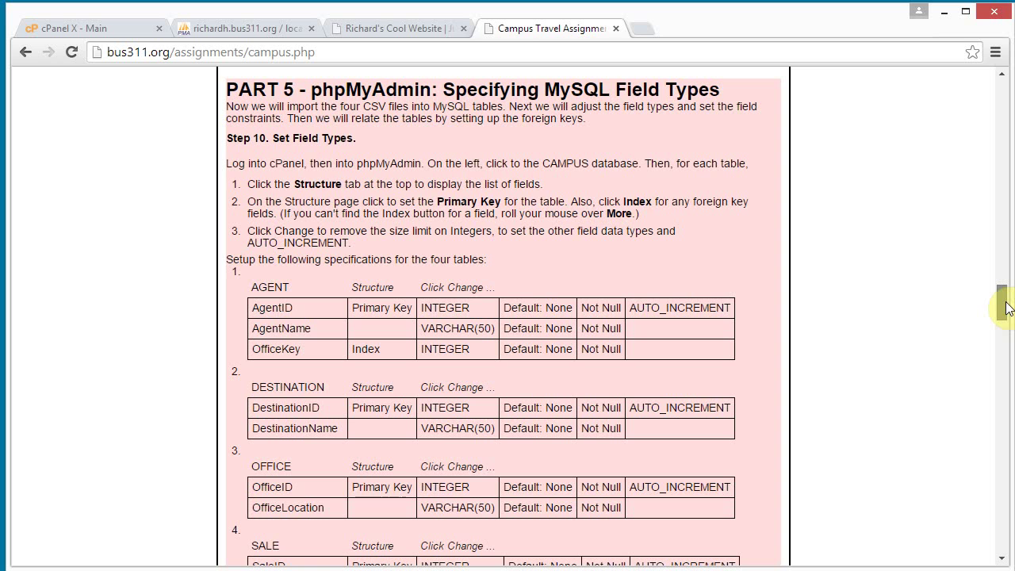
drag(1005, 308, 1004, 361)
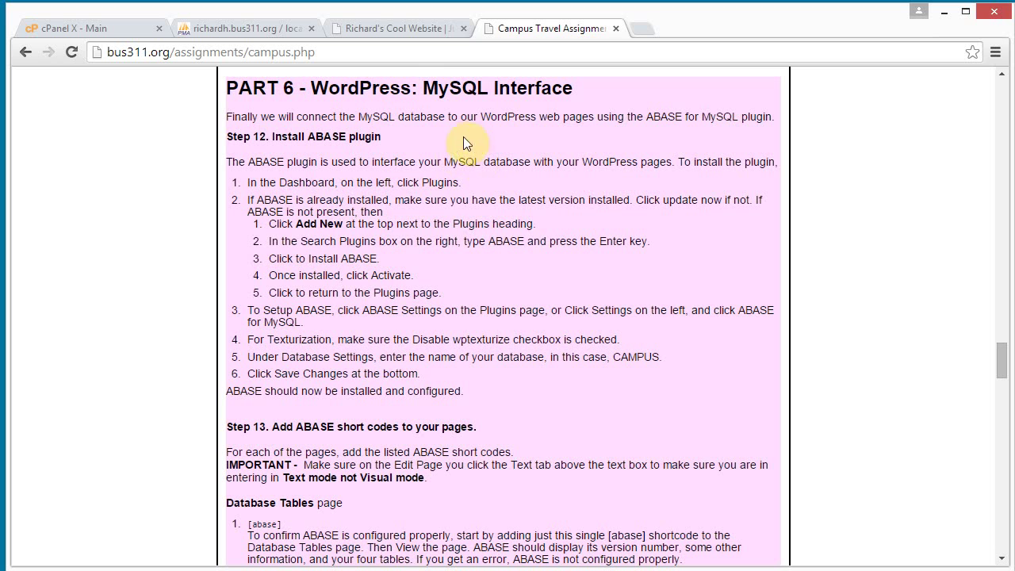
click(379, 31)
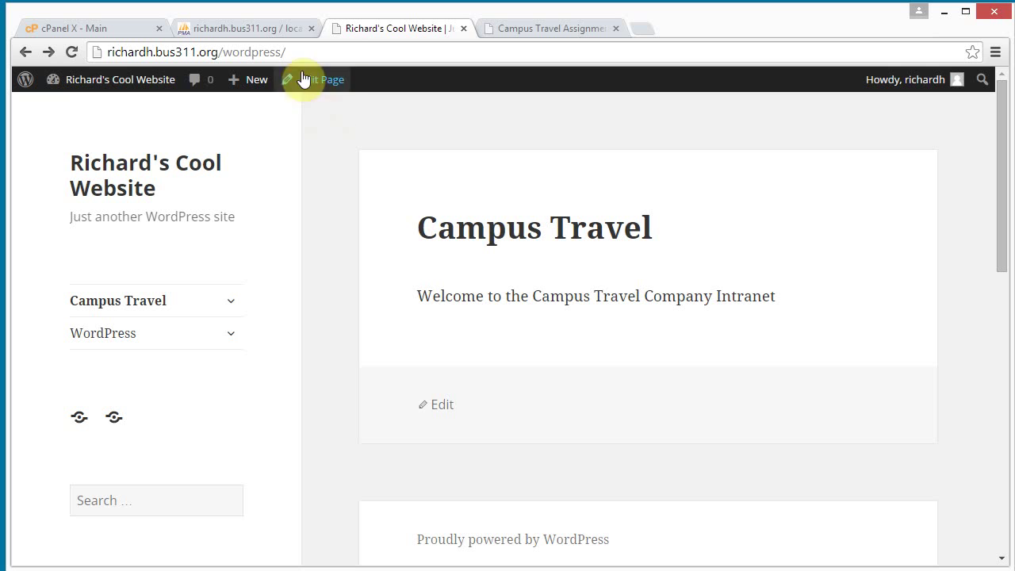
click(113, 84)
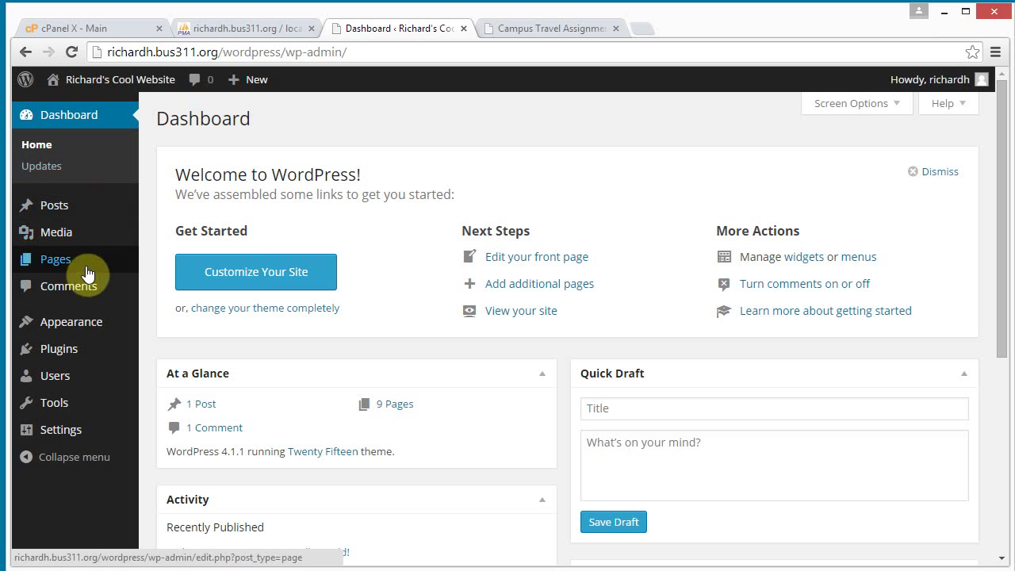
Search for the ABASE plugin among the new plugins available to add to the site
mouse_move(71, 340)
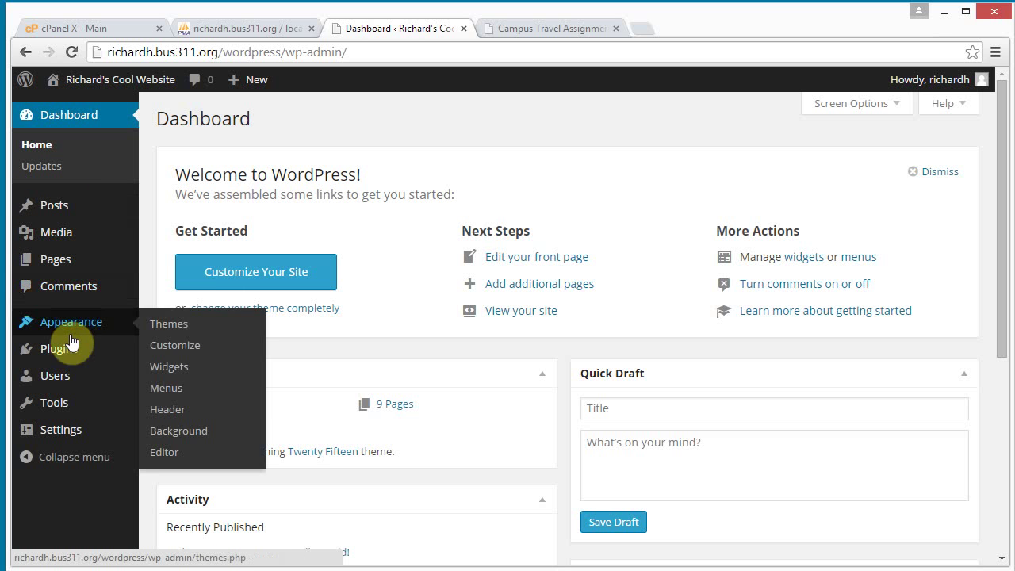
click(65, 354)
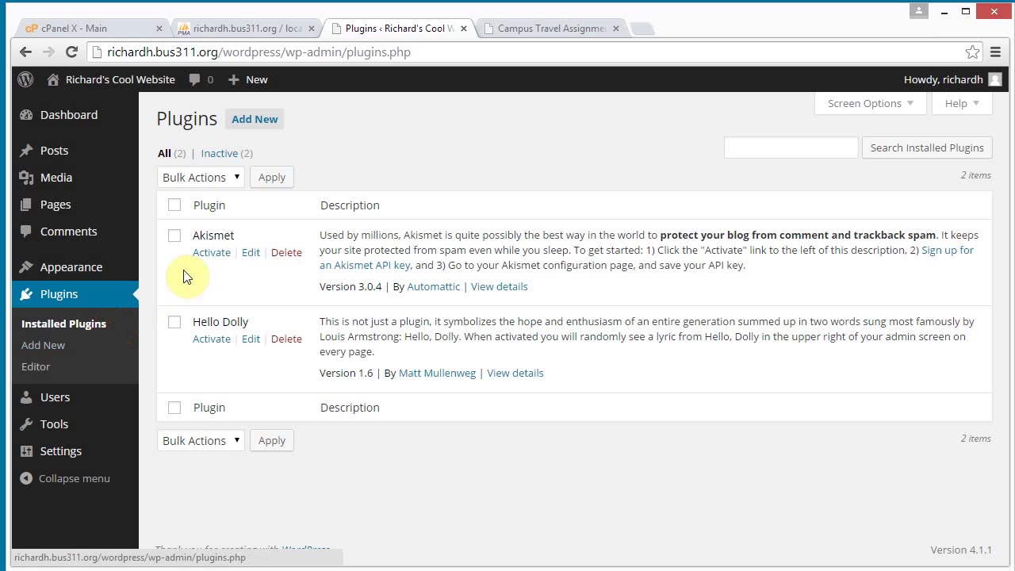
click(260, 122)
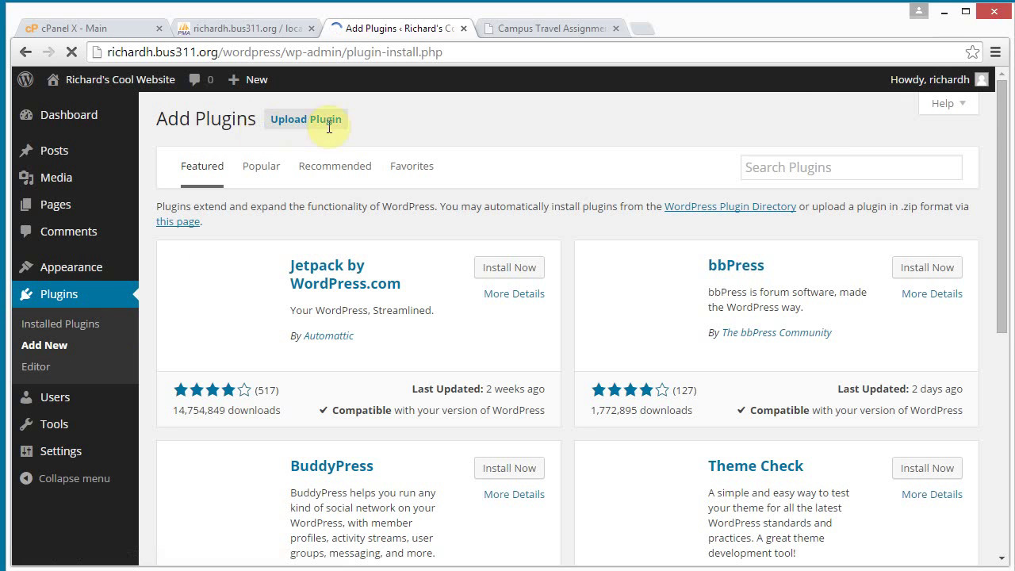
click(822, 169)
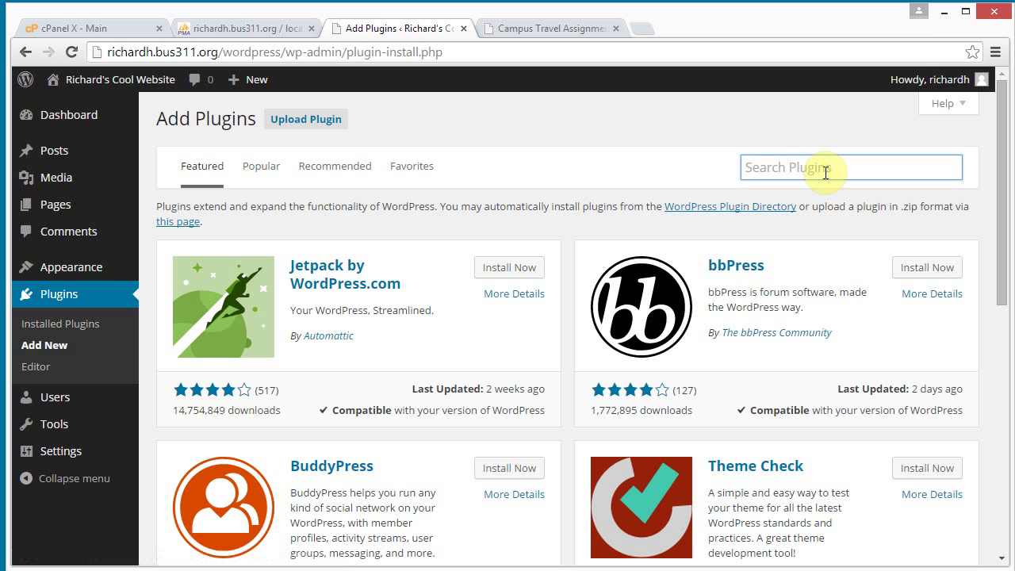
text(ABASE)
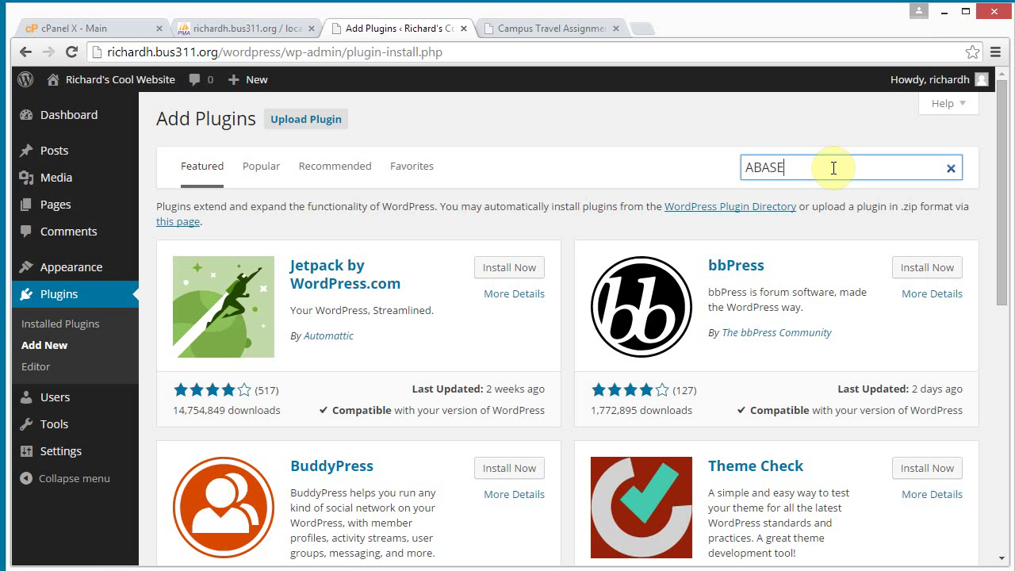
key(Return)
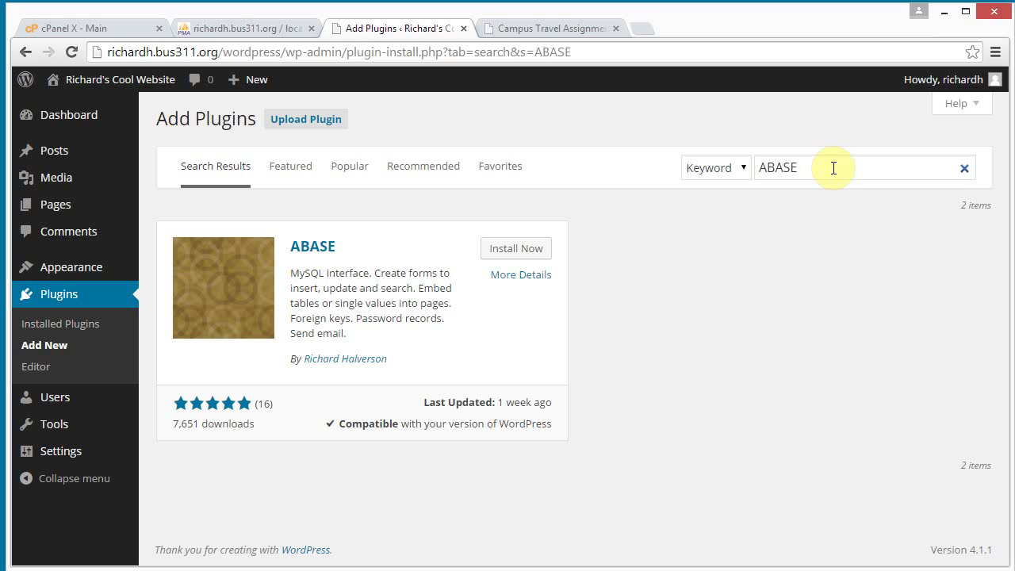
Install the ABASE plugin from the search results and activate it
click(516, 249)
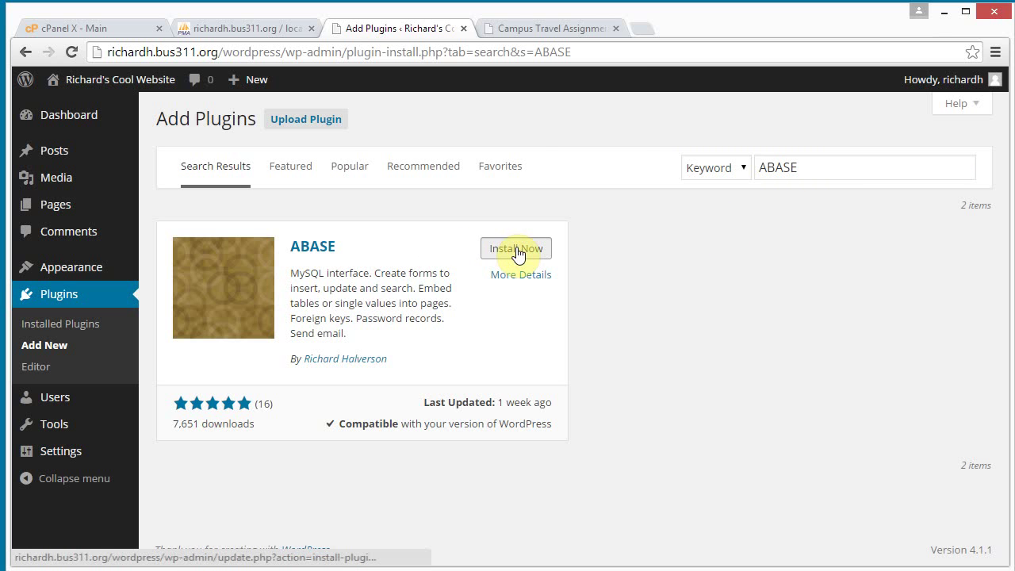
click(540, 157)
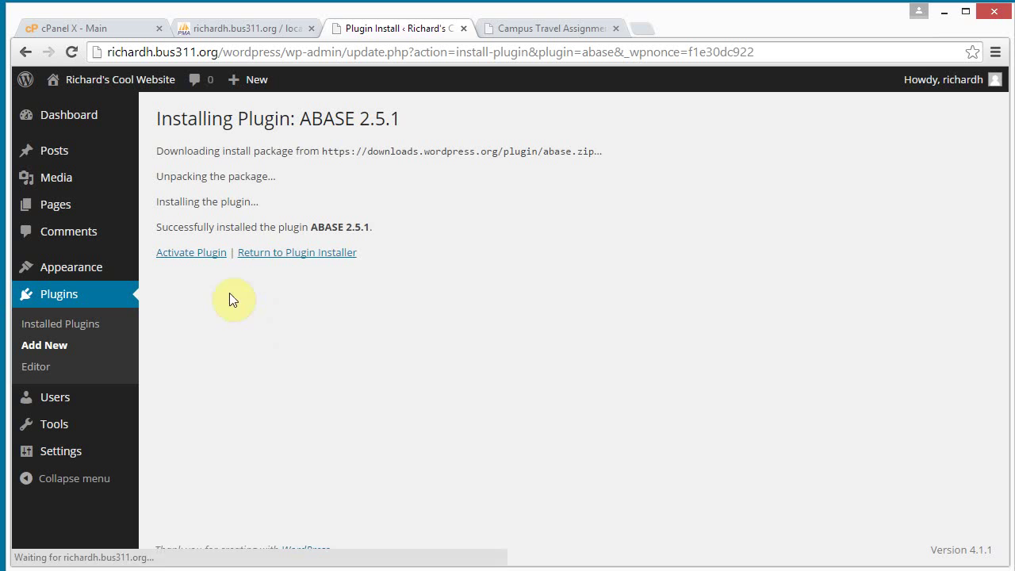
click(191, 257)
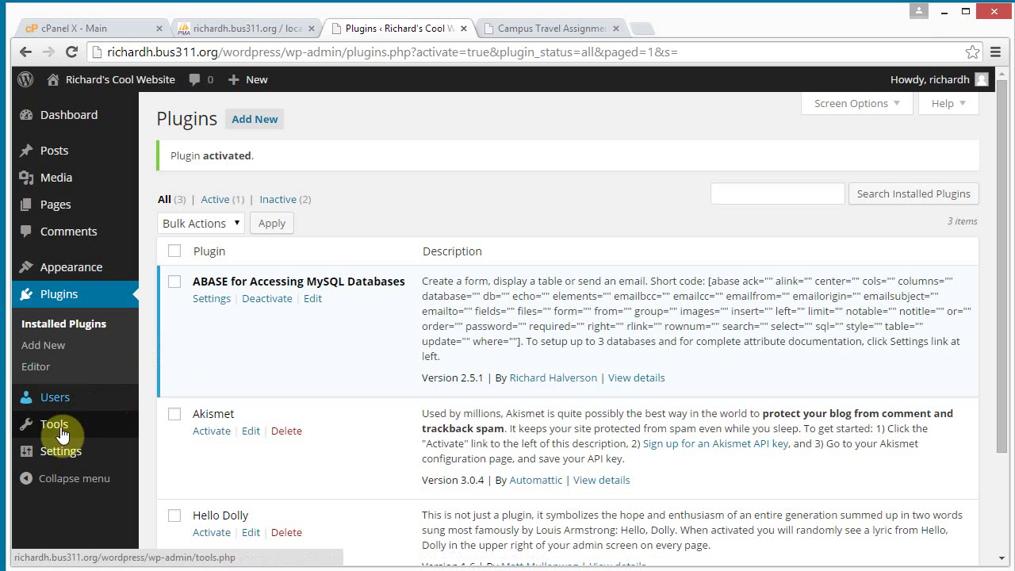
In the ABASE for MySQL settings, disable wptexturize, set the database name to CAMPUS and save the changes
mouse_move(58, 458)
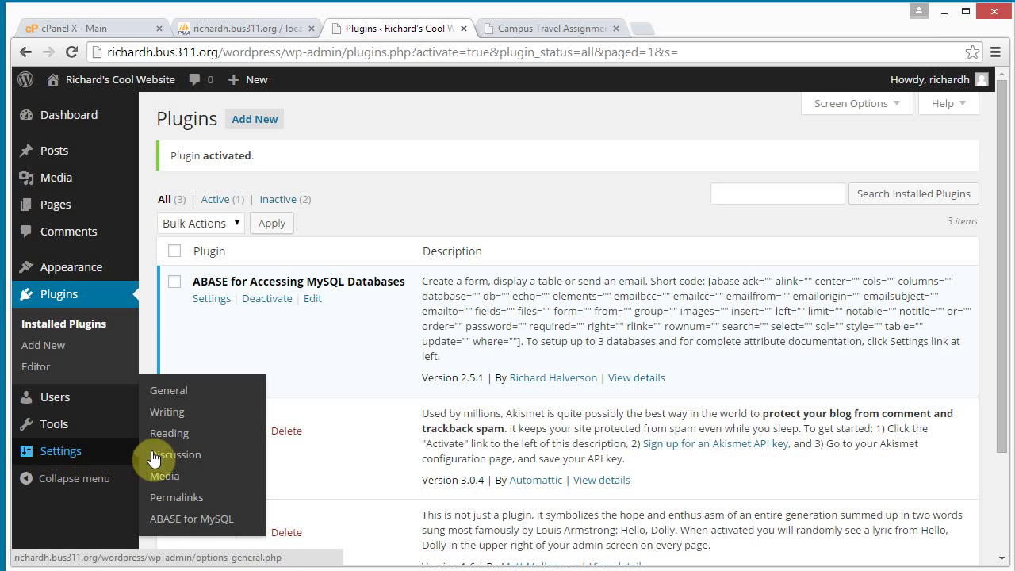
click(182, 517)
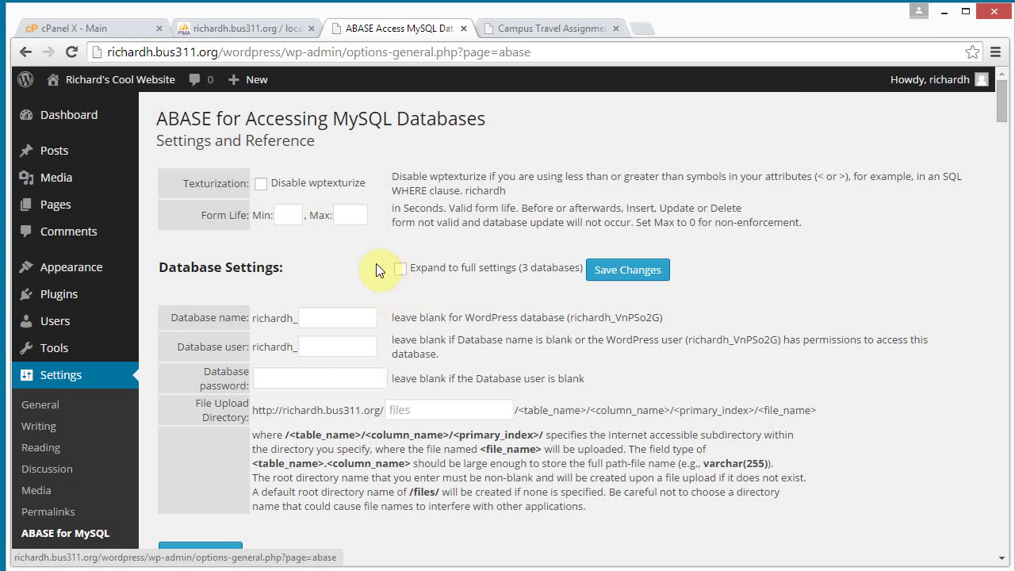
click(261, 188)
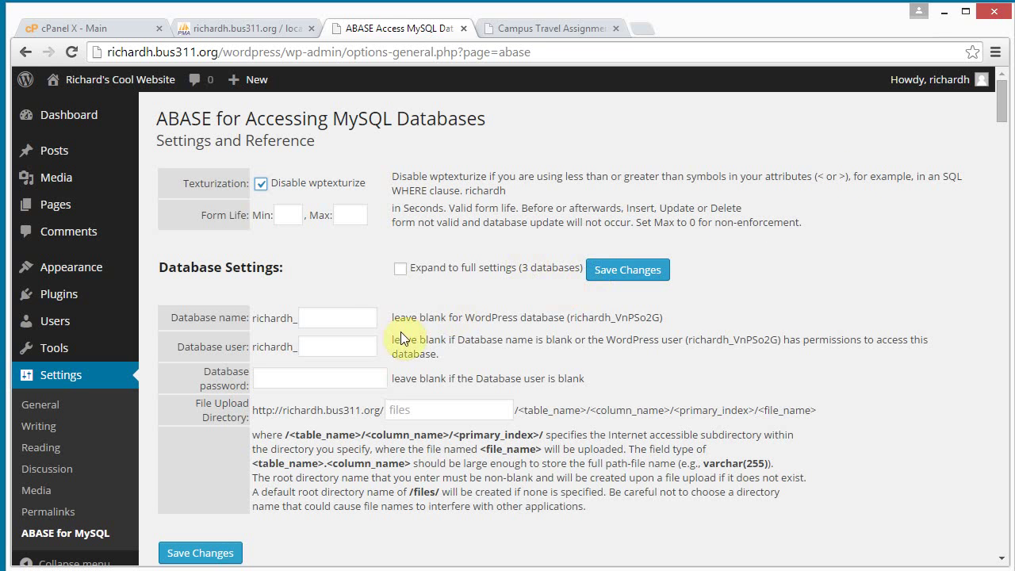
click(322, 318)
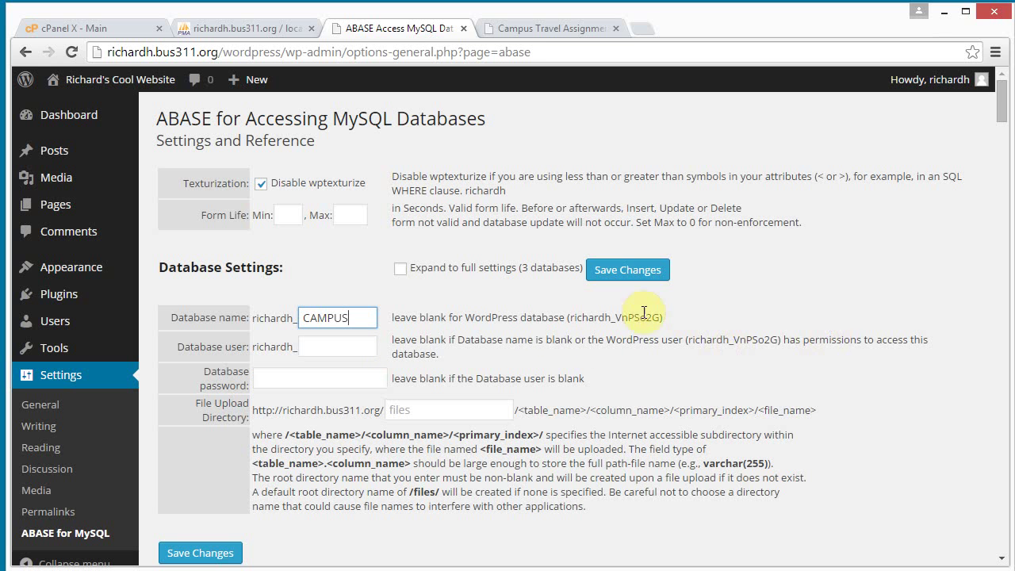
click(634, 270)
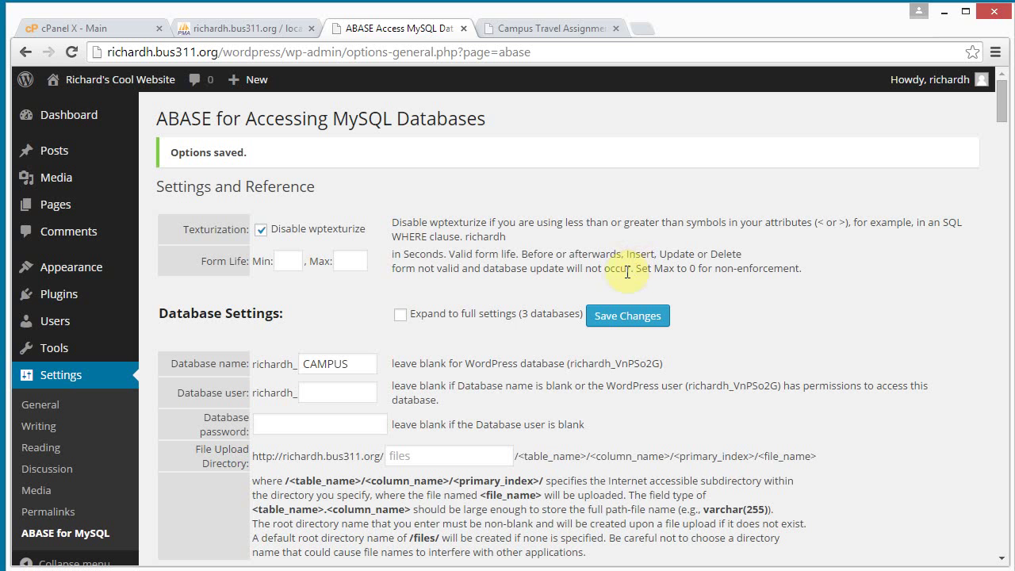
Copy the single [abase] shortcode for the Database Tables page from Step 13 of the assignment instructions
mouse_move(56, 205)
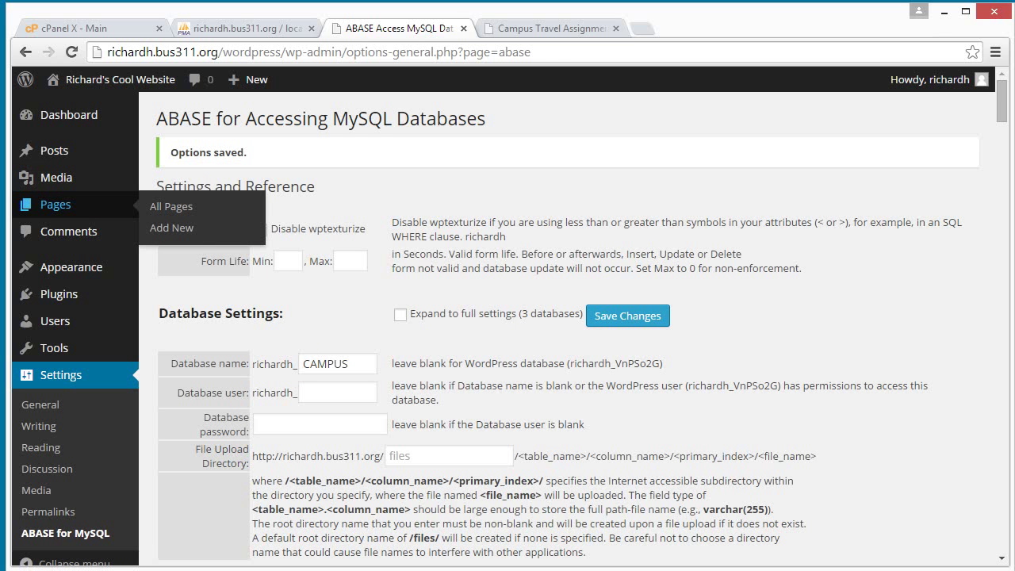
click(555, 27)
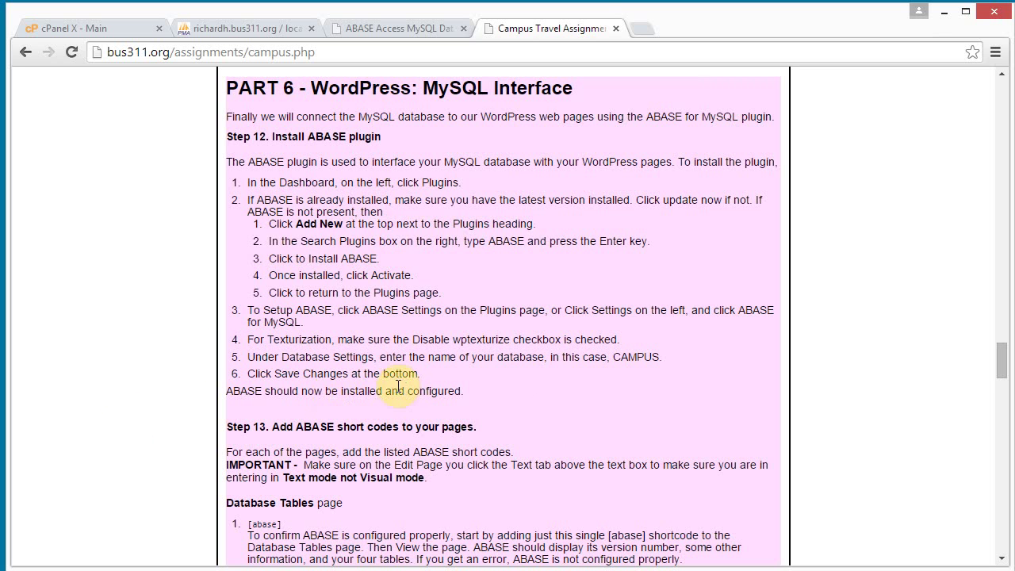
drag(998, 357, 1002, 390)
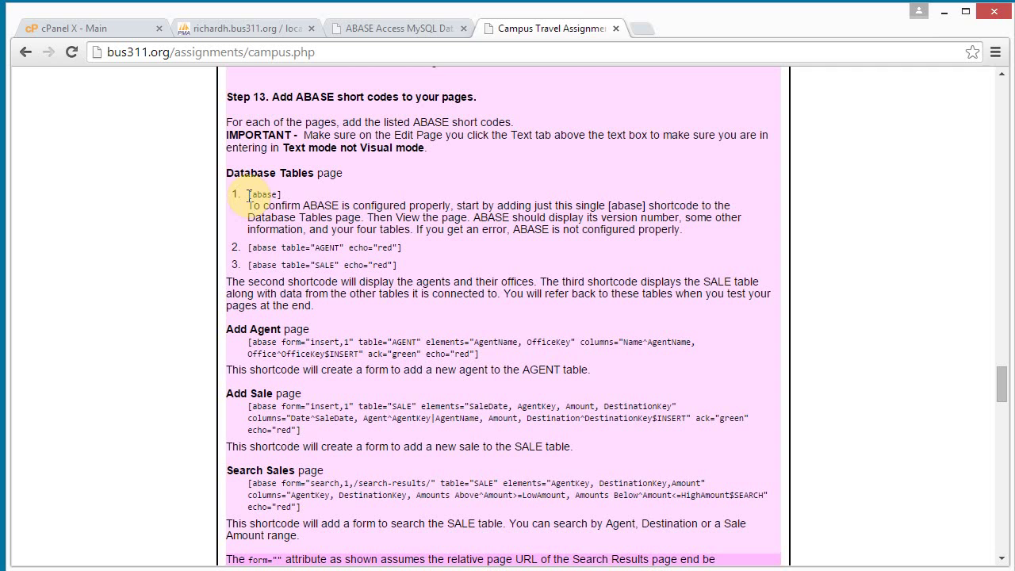
drag(249, 195, 292, 197)
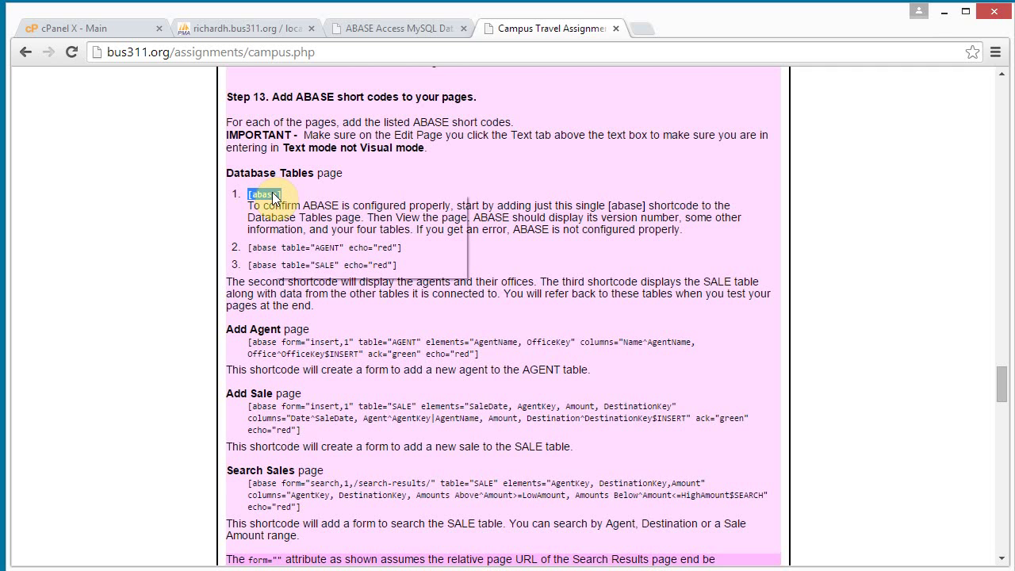
right_click(273, 198)
click(287, 205)
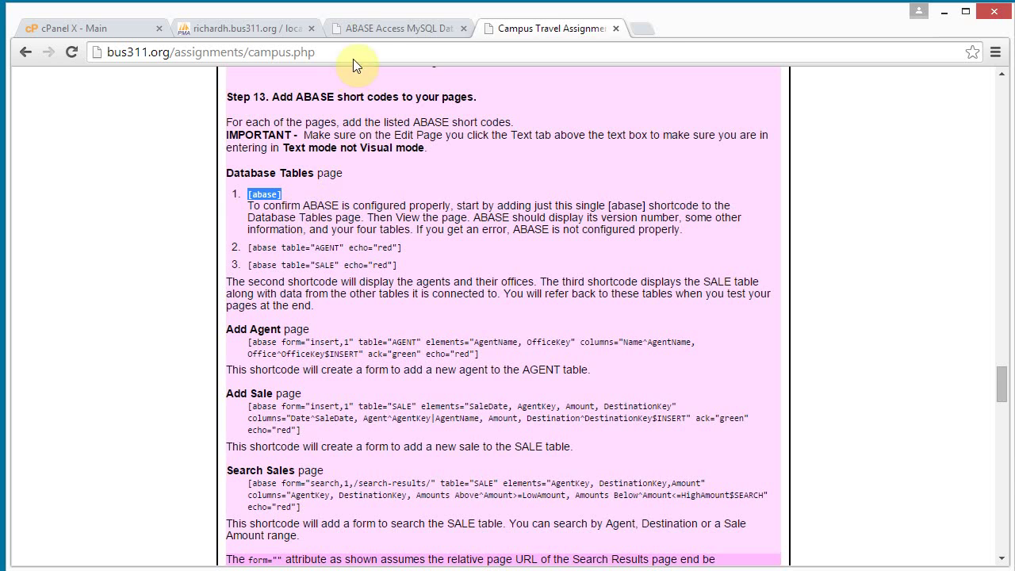
Return to the WordPress site and open the Database Tables page under Campus Travel for editing
click(368, 29)
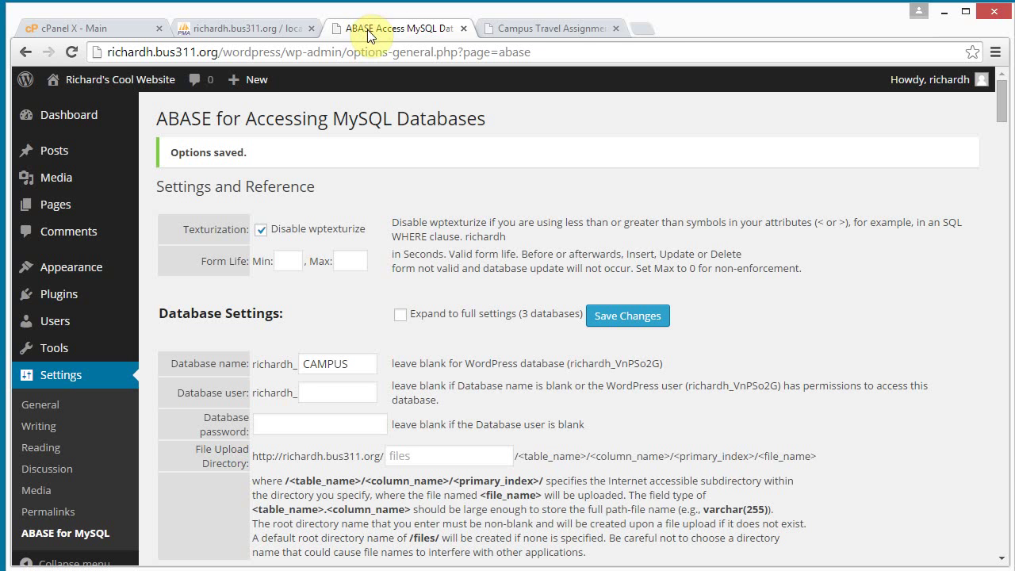
click(134, 76)
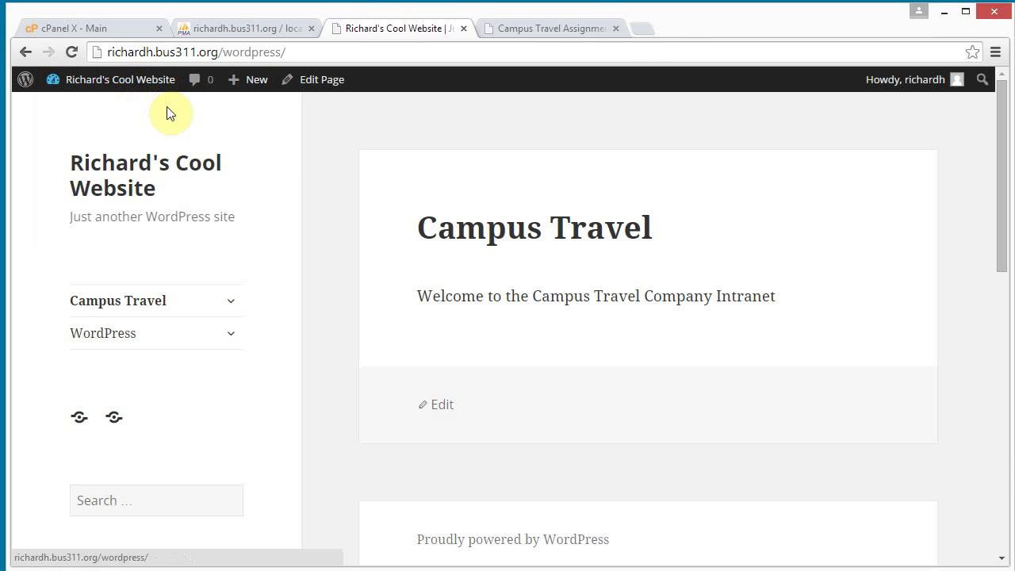
click(229, 303)
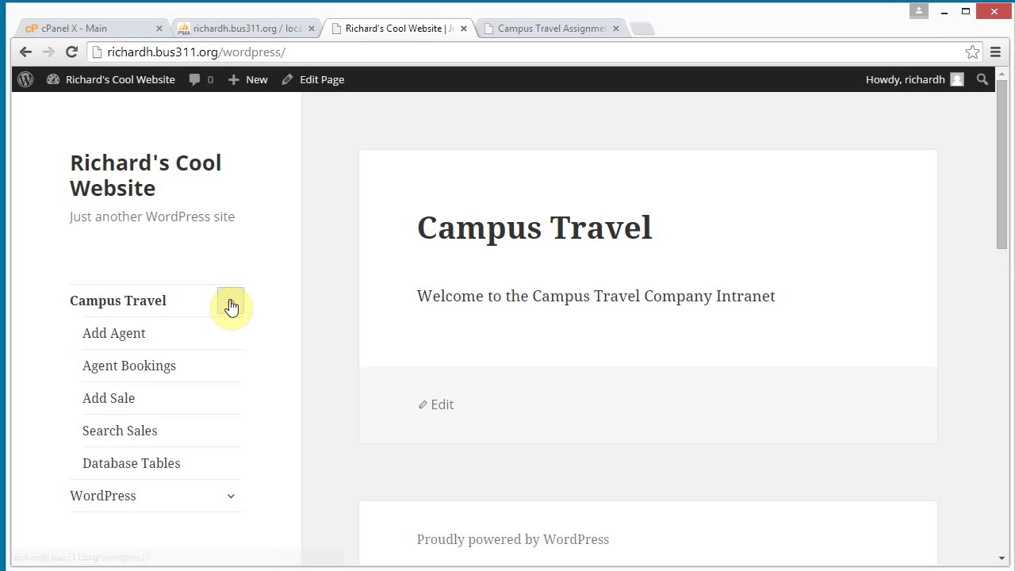
click(137, 461)
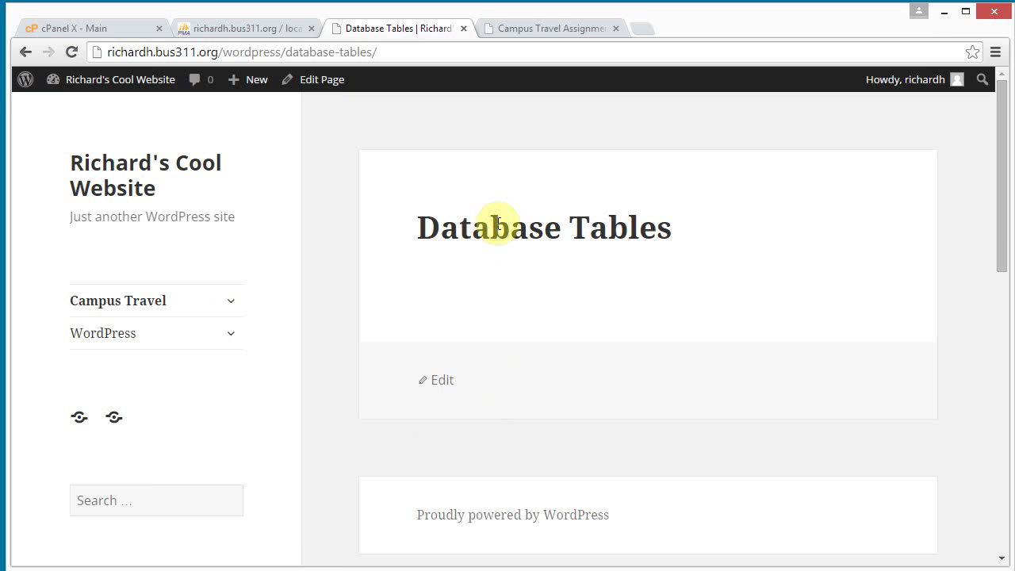
click(444, 381)
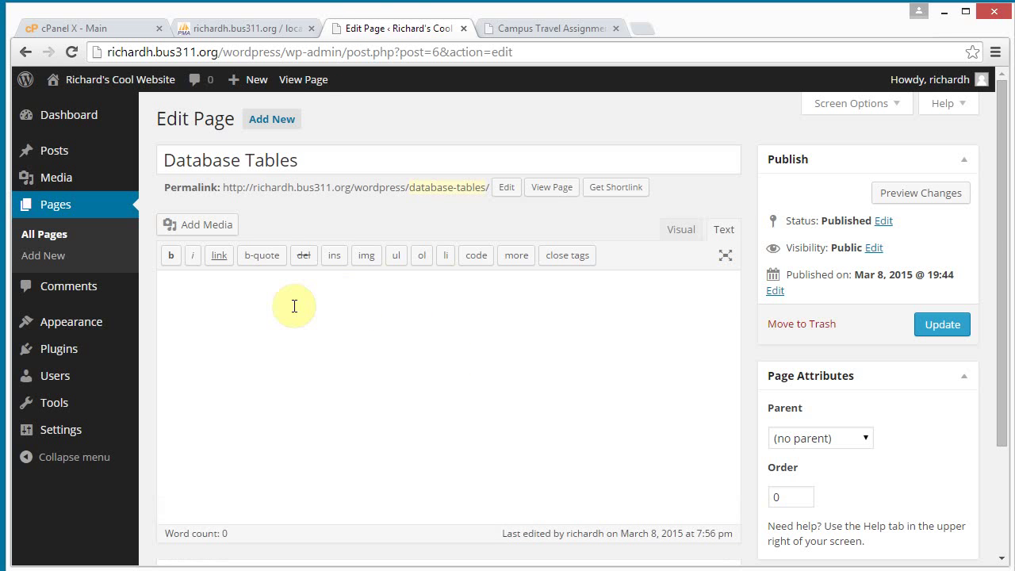
Paste the [abase] shortcode into the Database Tables page in Text mode, save the update and view the page
click(269, 303)
click(724, 232)
right_click(185, 288)
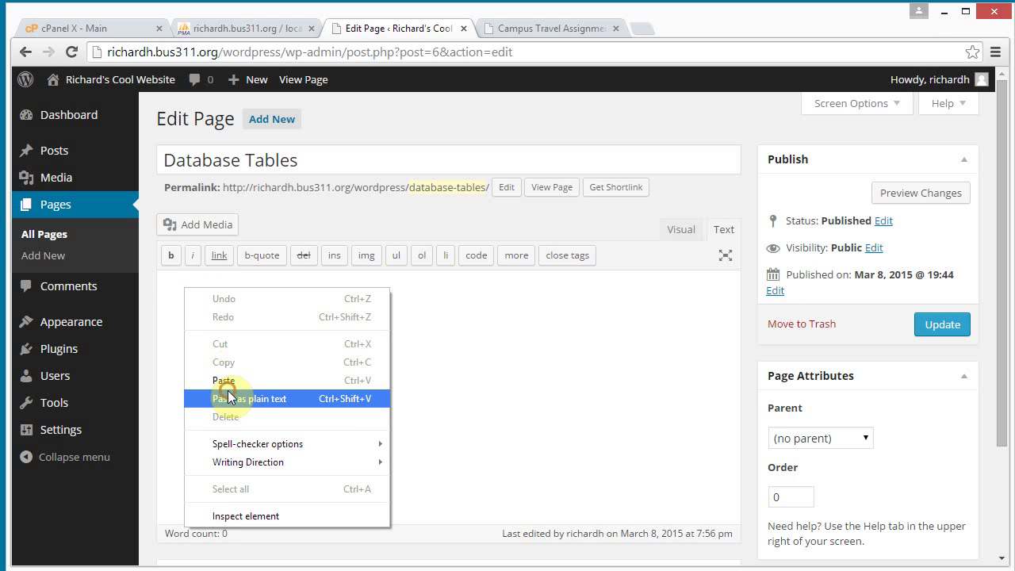
click(226, 381)
double_click(183, 287)
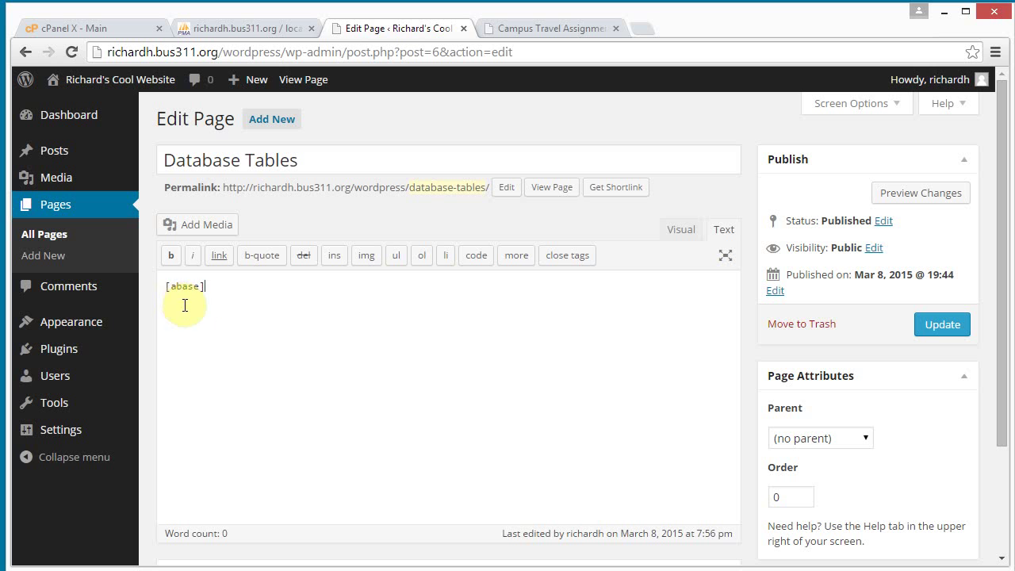
click(942, 330)
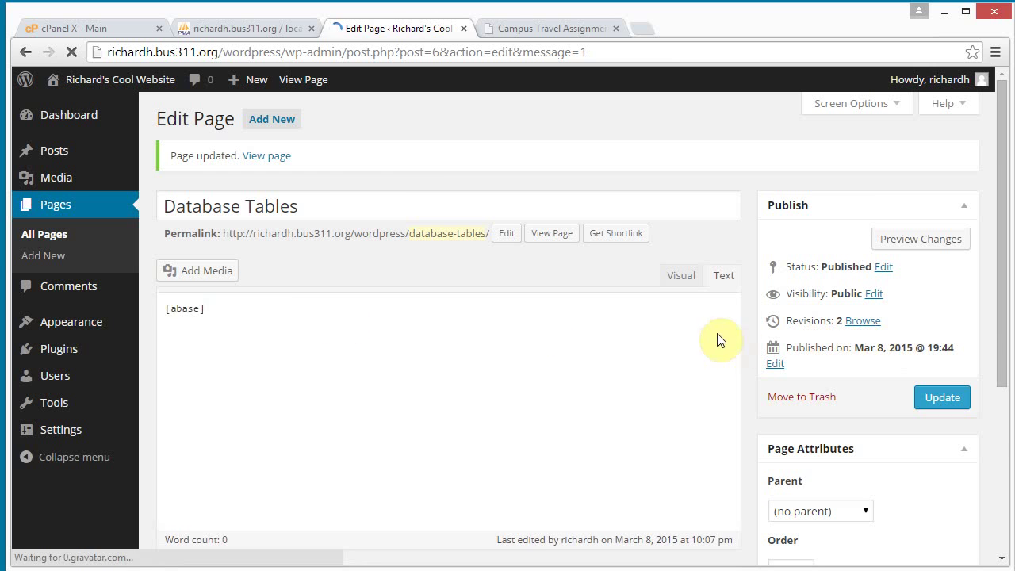
click(305, 85)
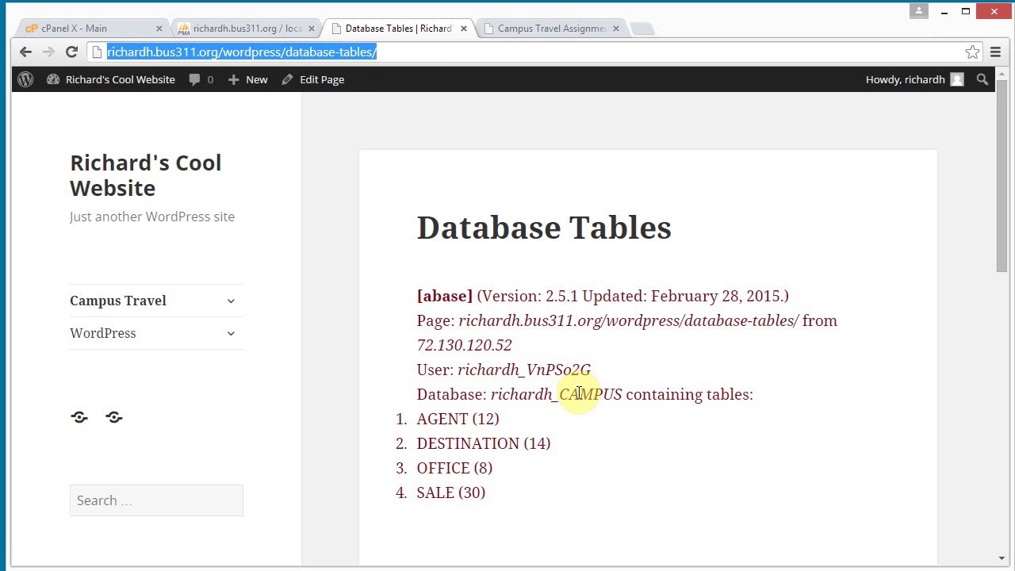
click(485, 421)
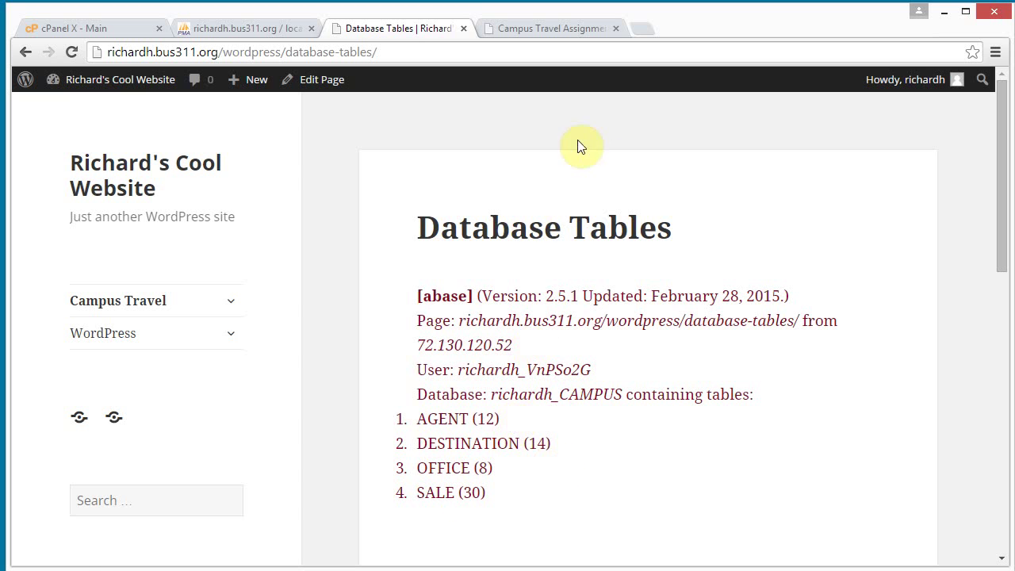
Copy the [abase table="AGENT" echo="red"] and [abase table="SALE" echo="red"] shortcodes from Step 13 of the assignment instructions
click(555, 29)
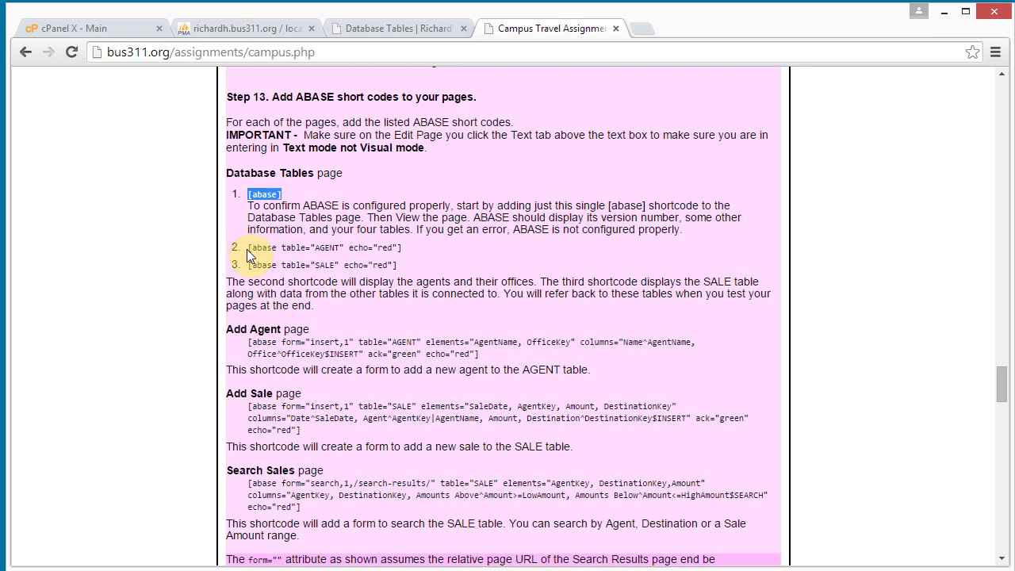
drag(248, 247, 407, 256)
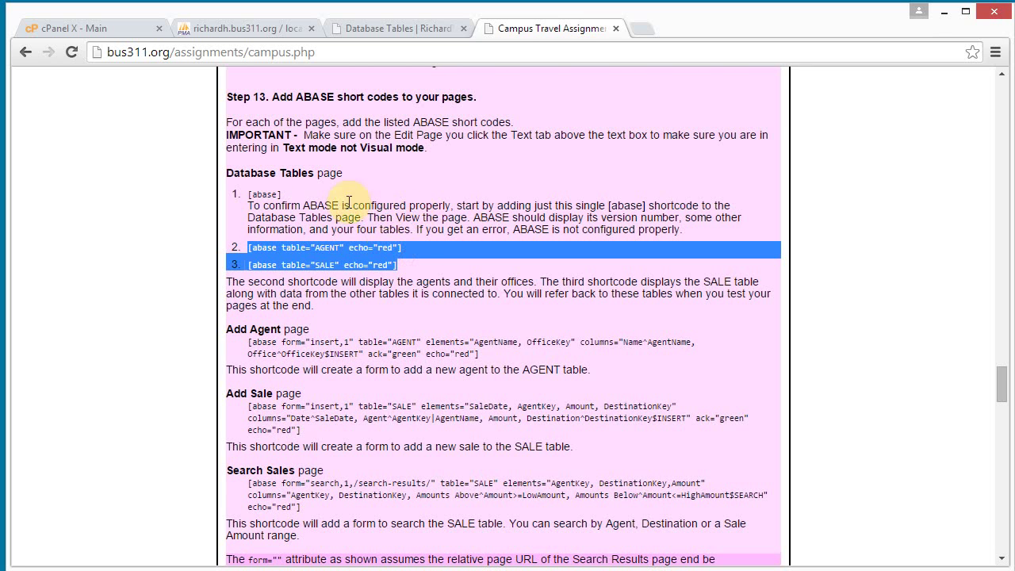
right_click(346, 253)
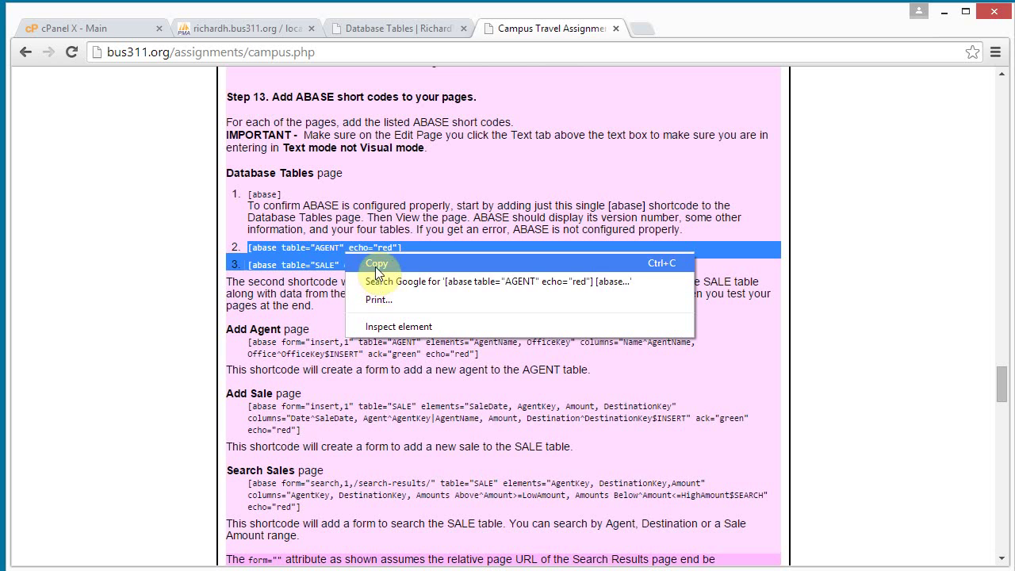
click(371, 262)
Paste the copied AGENT and SALE shortcodes below [abase] on the WordPress Database Tables page, save the update and view the page
click(384, 27)
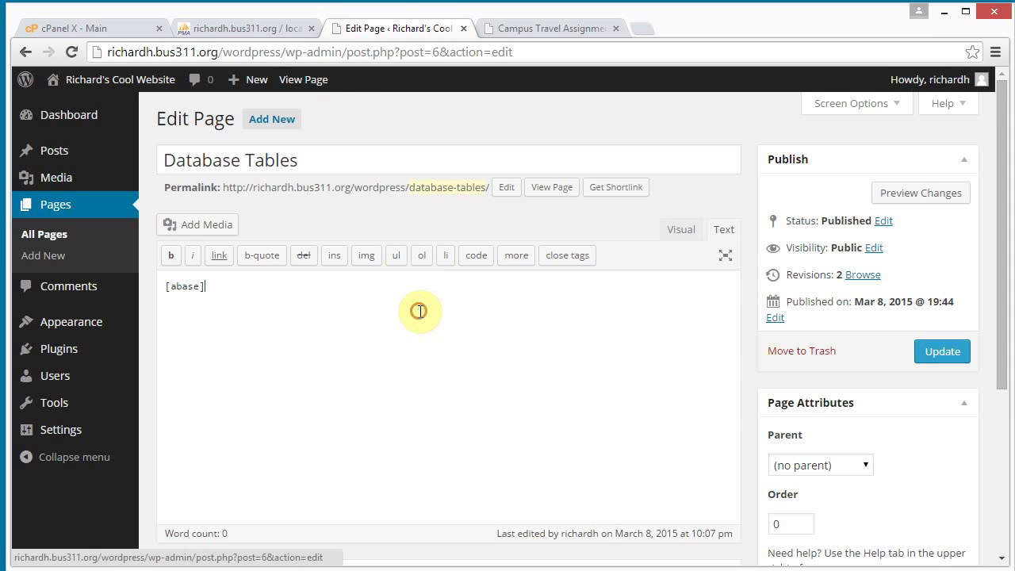
key(Return)
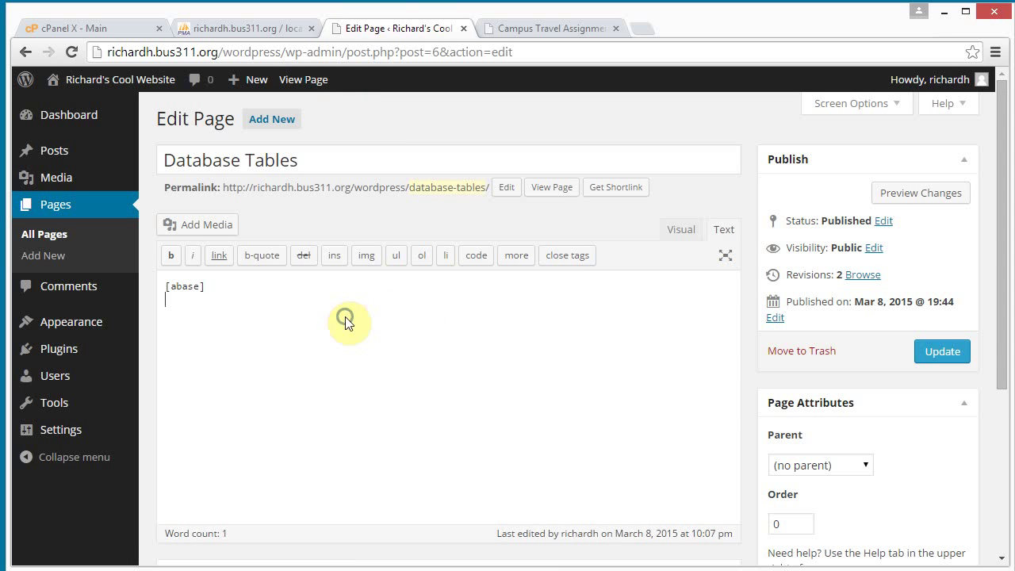
right_click(346, 315)
click(403, 411)
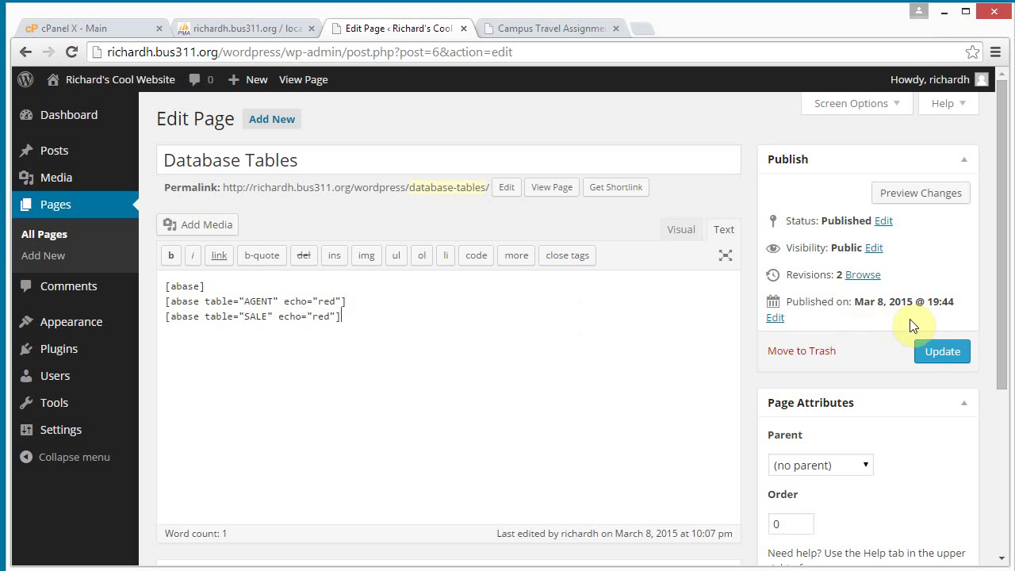
click(940, 359)
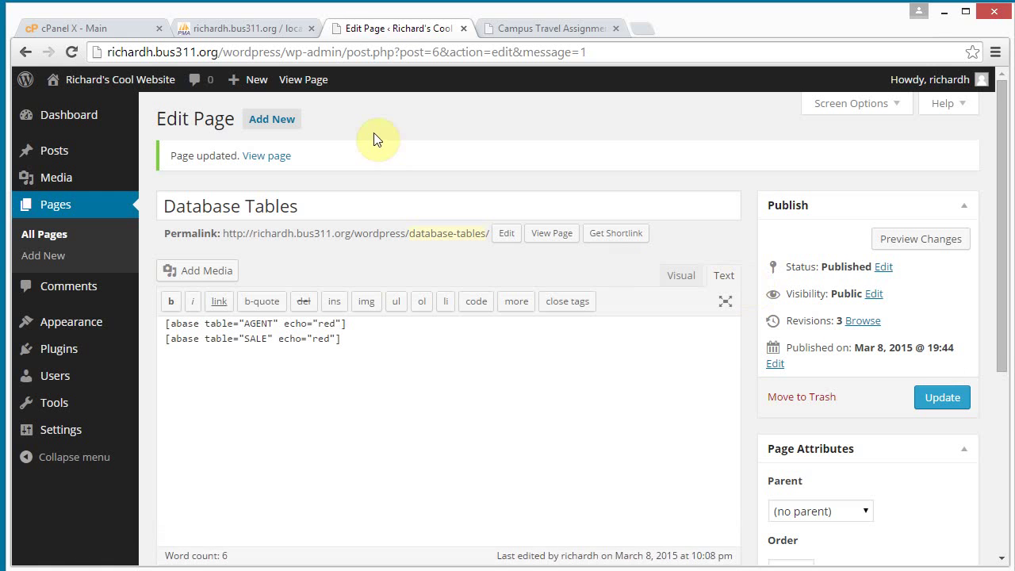
click(310, 83)
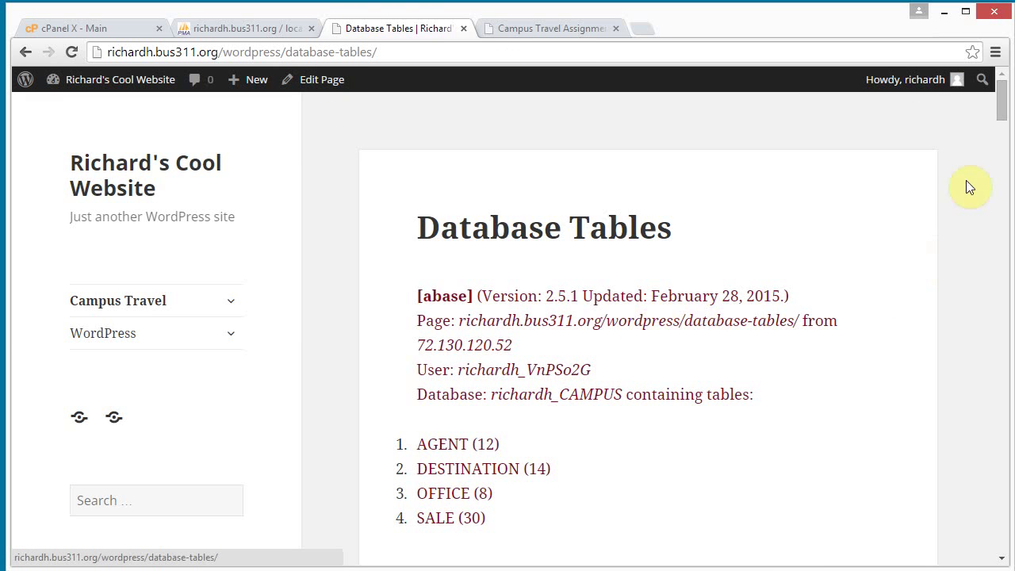
Examine the AGENT and SALE tables on the Database Tables page, including the linked destination, agent and office columns of the first sale
drag(1004, 106, 1003, 146)
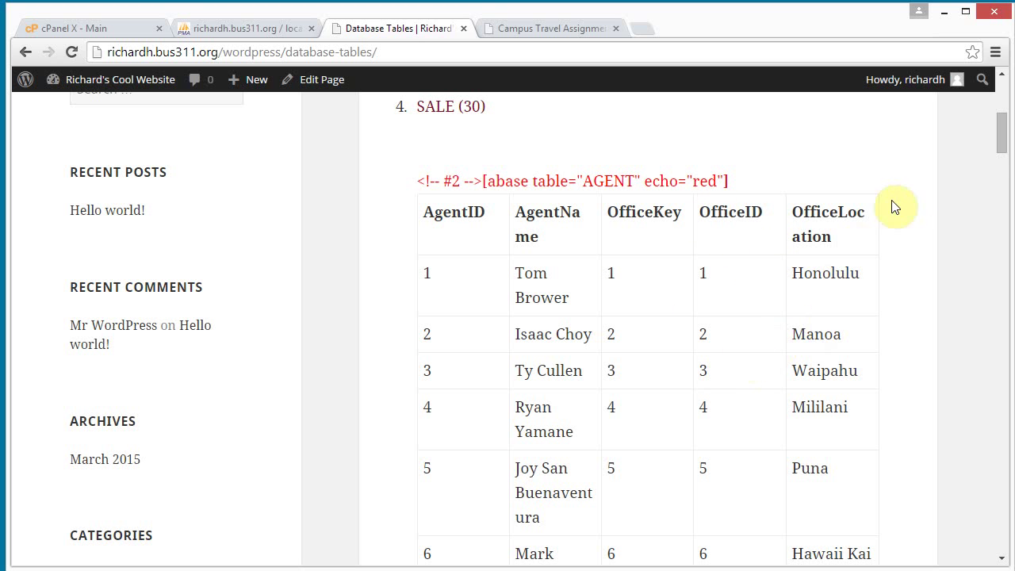
drag(1003, 131, 1004, 203)
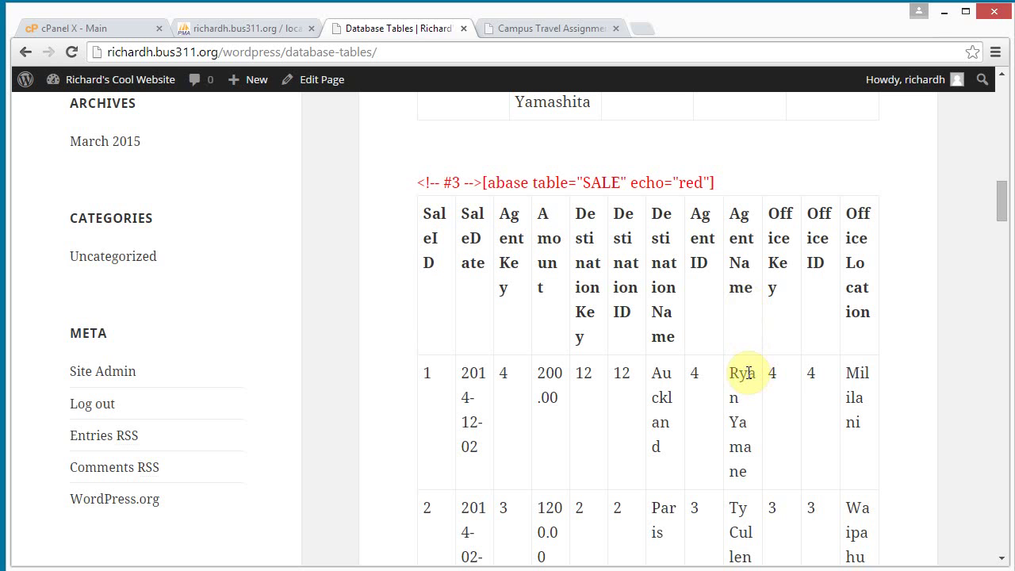
drag(730, 371, 747, 406)
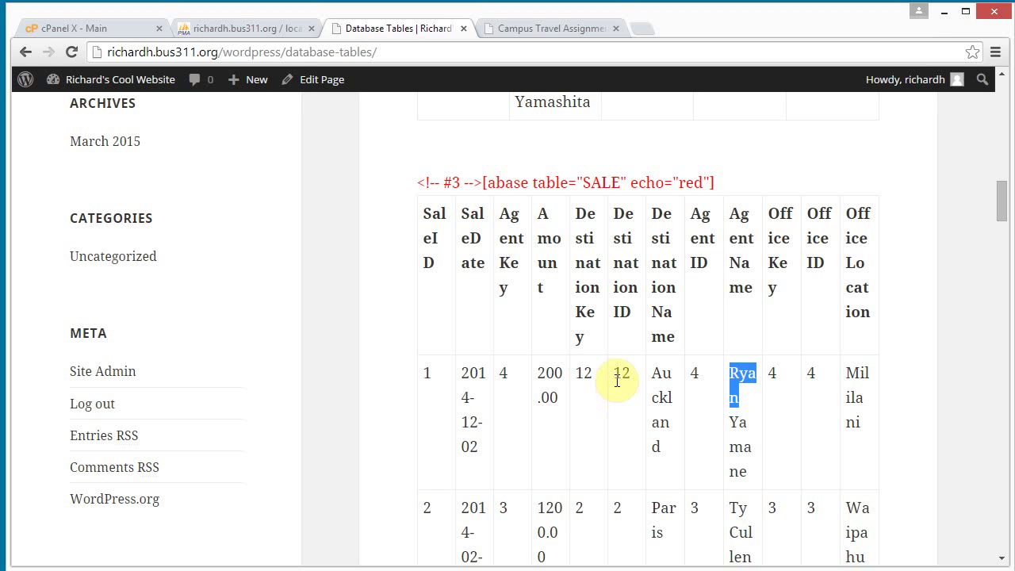
double_click(583, 374)
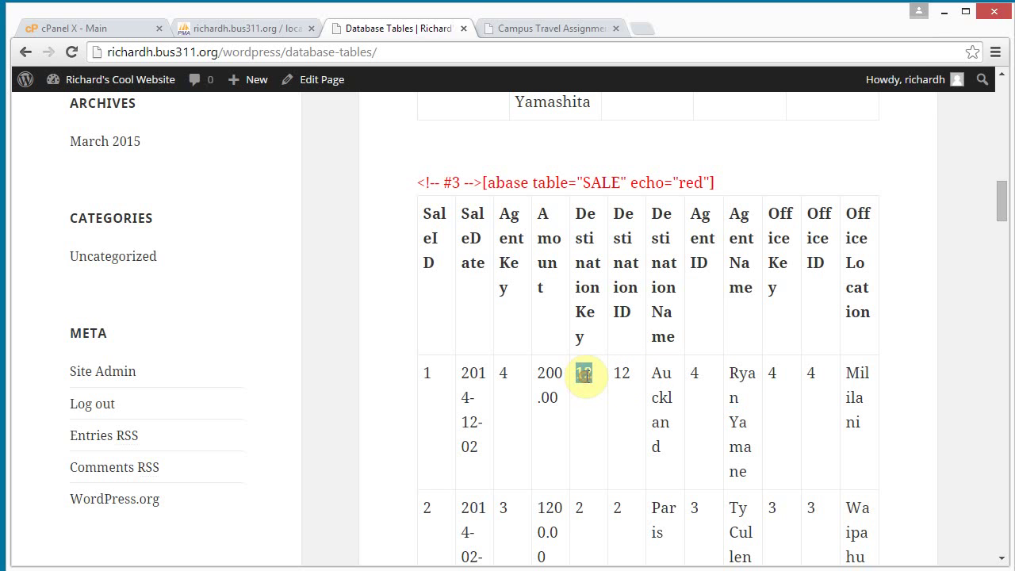
double_click(664, 382)
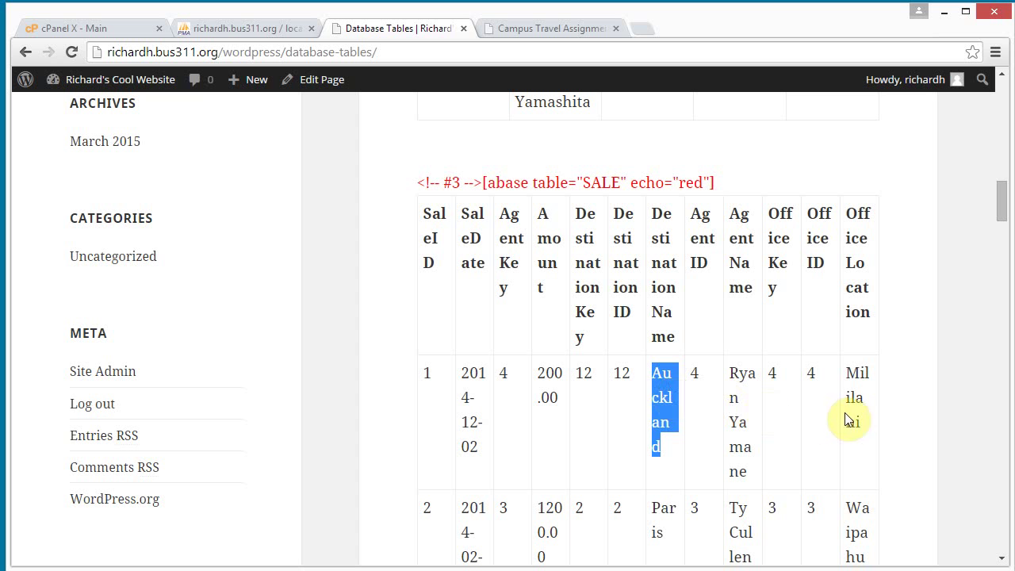
mouse_move(999, 199)
mouse_down()
mouse_move(999, 249)
mouse_move(999, 179)
mouse_move(999, 204)
mouse_up()
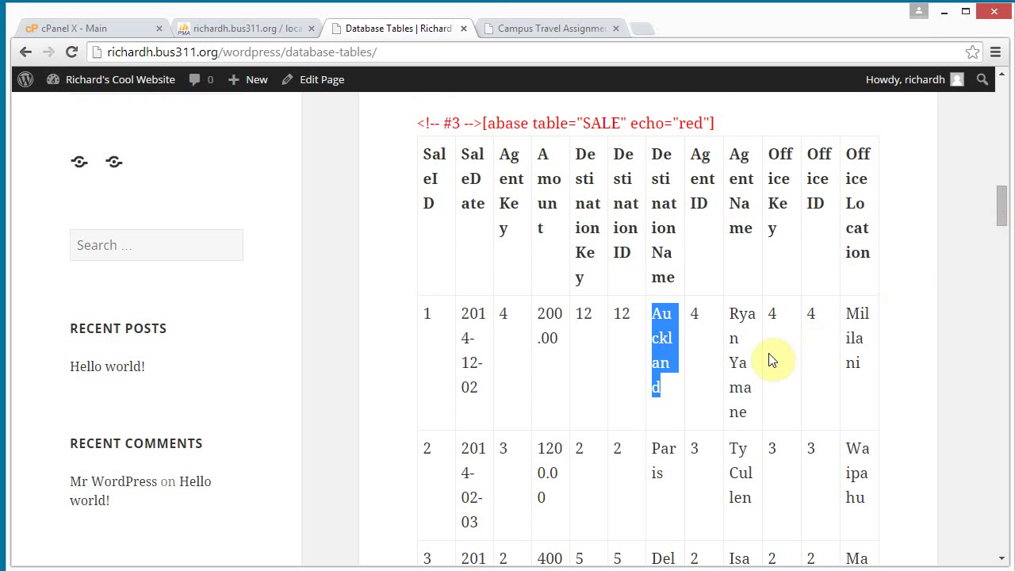
double_click(857, 316)
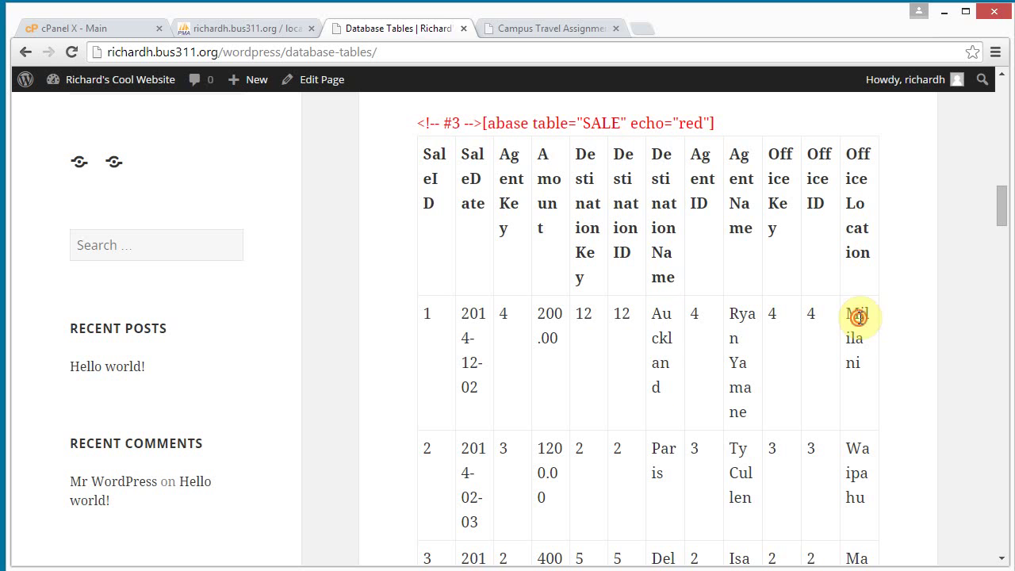
double_click(736, 331)
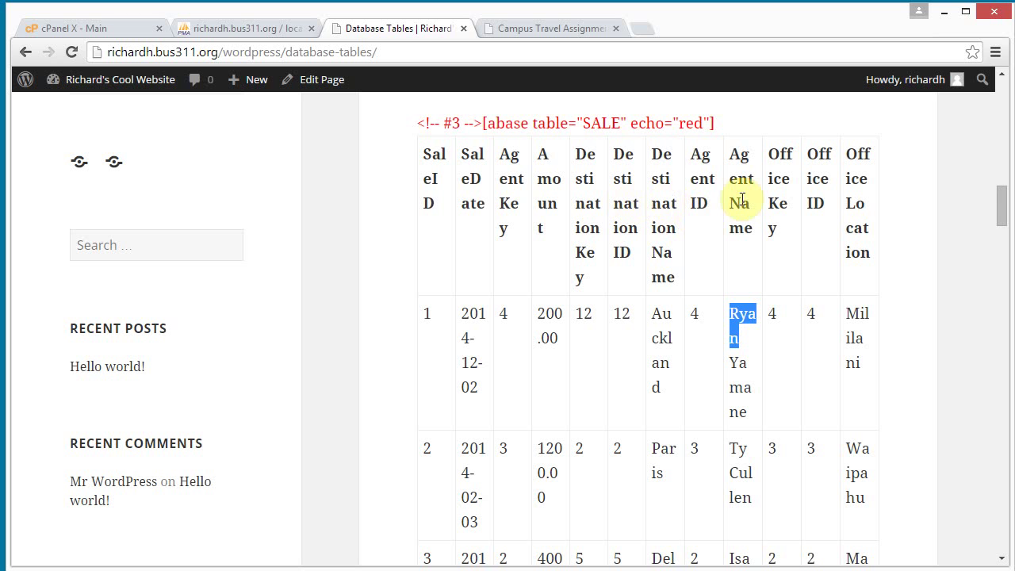
drag(1001, 198, 1004, 102)
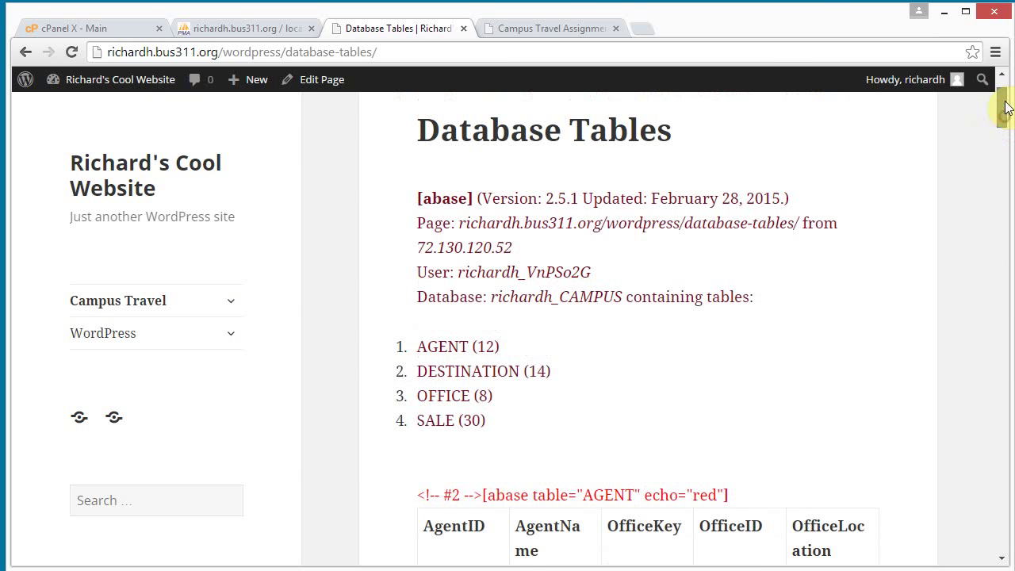
Copy the AGENT insert-form shortcode for the Add Agent page from Step 13 of the assignment instructions
click(543, 25)
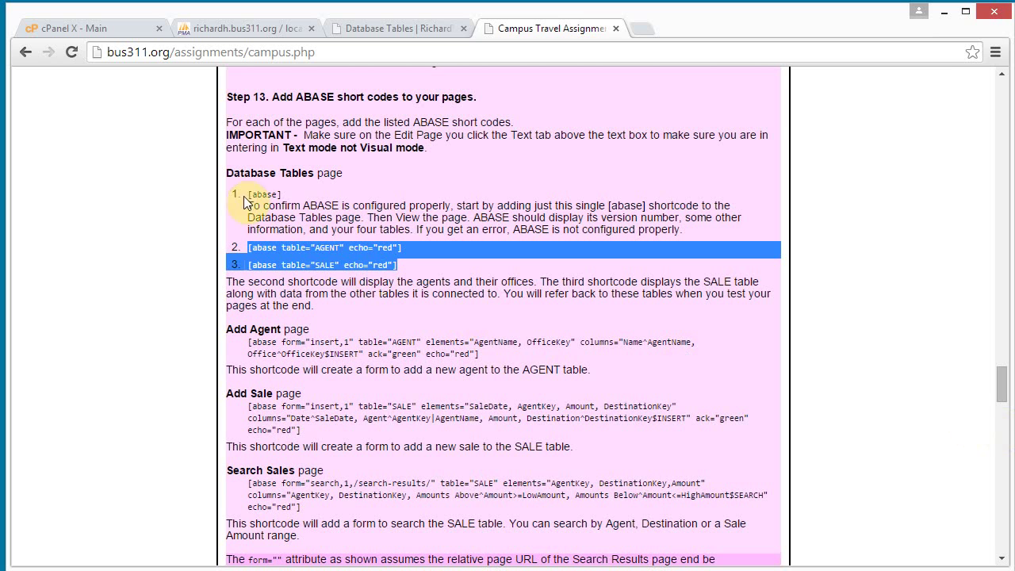
click(333, 251)
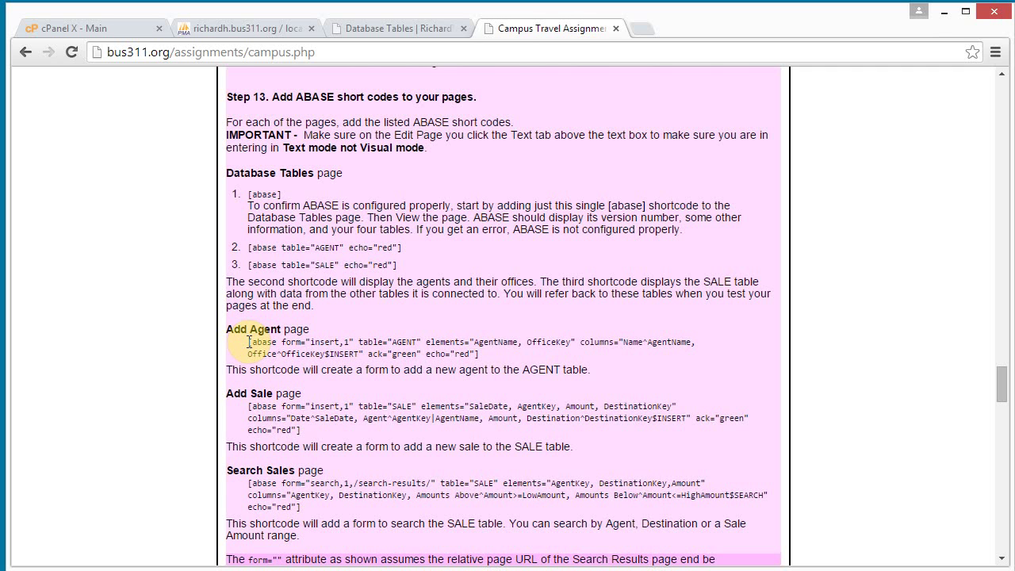
drag(248, 341, 483, 353)
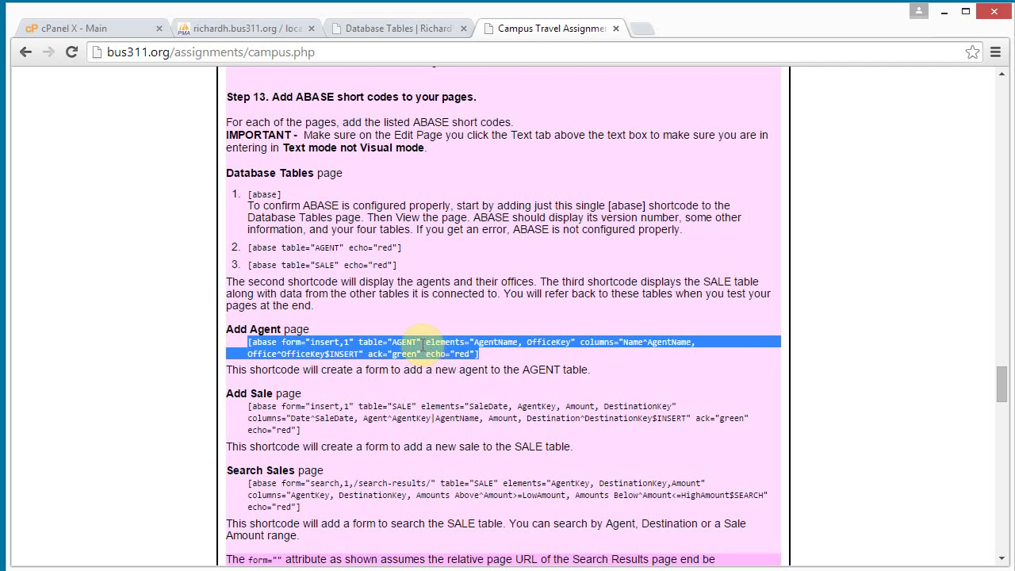
right_click(413, 336)
click(434, 351)
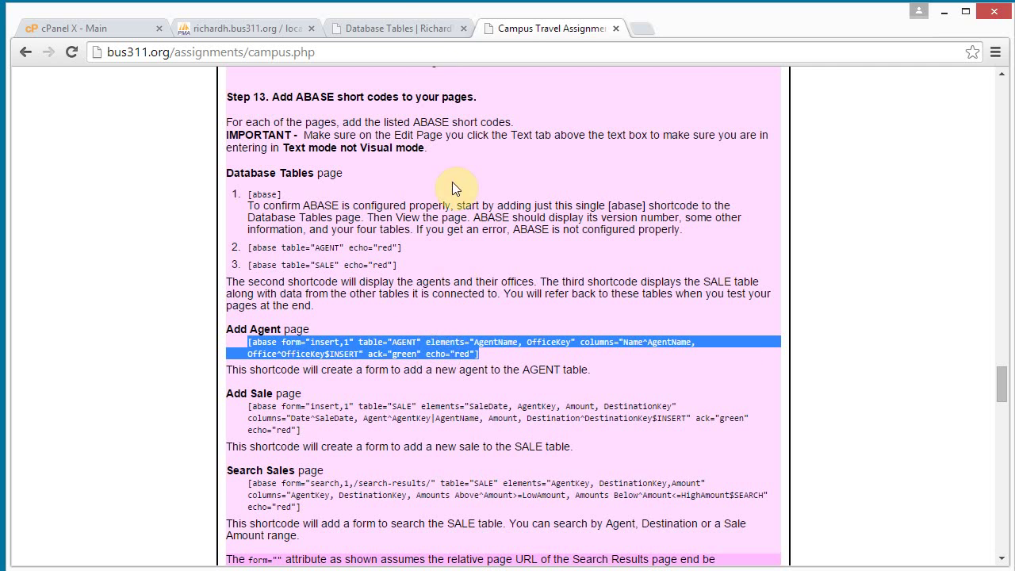
Return to the WordPress site and open the Add Agent page under Campus Travel for editing
click(392, 26)
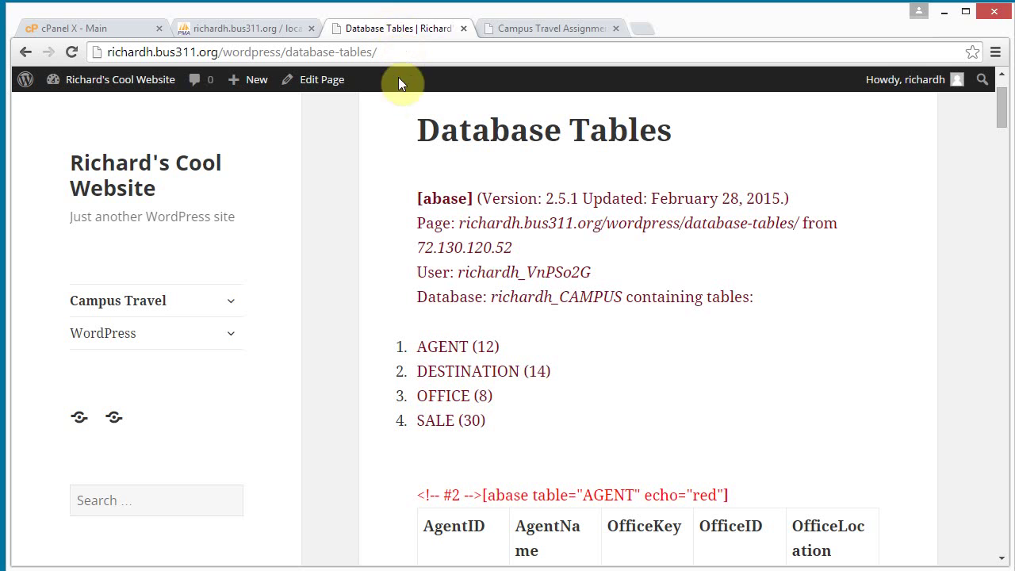
click(228, 303)
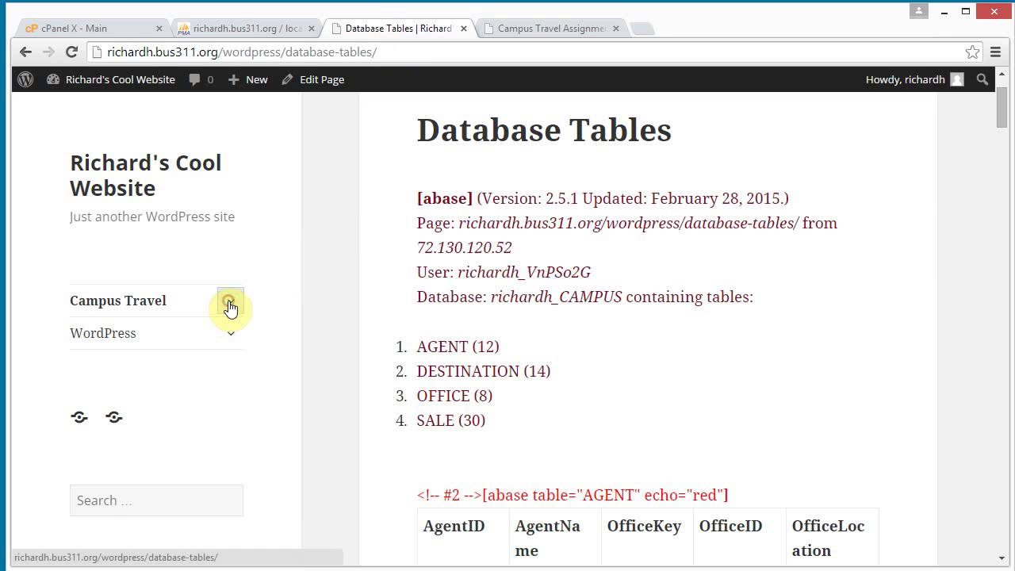
click(129, 334)
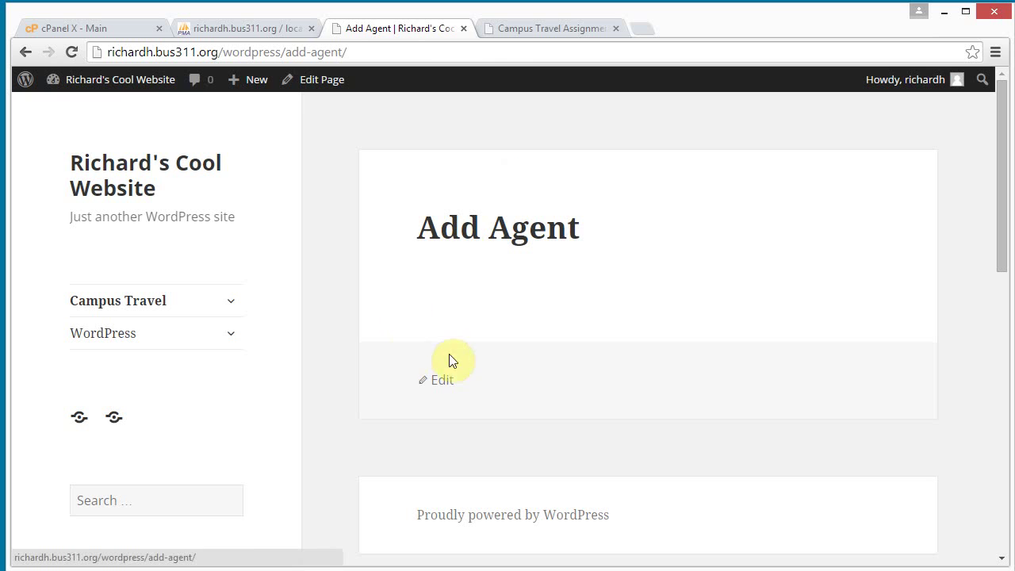
click(440, 380)
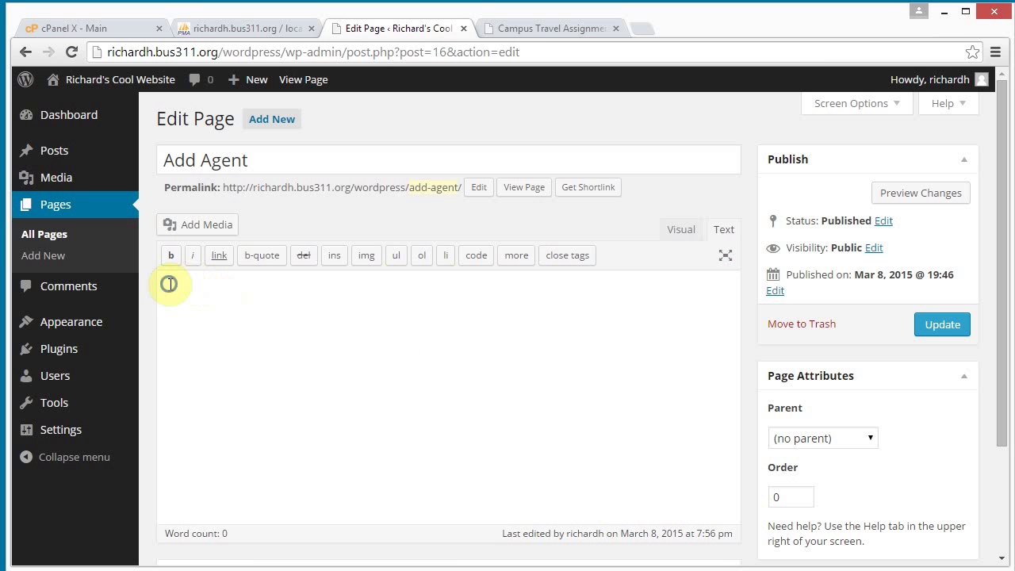
Paste the AGENT insert-form shortcode into the Add Agent page in Text mode, save the update and view the page
right_click(169, 283)
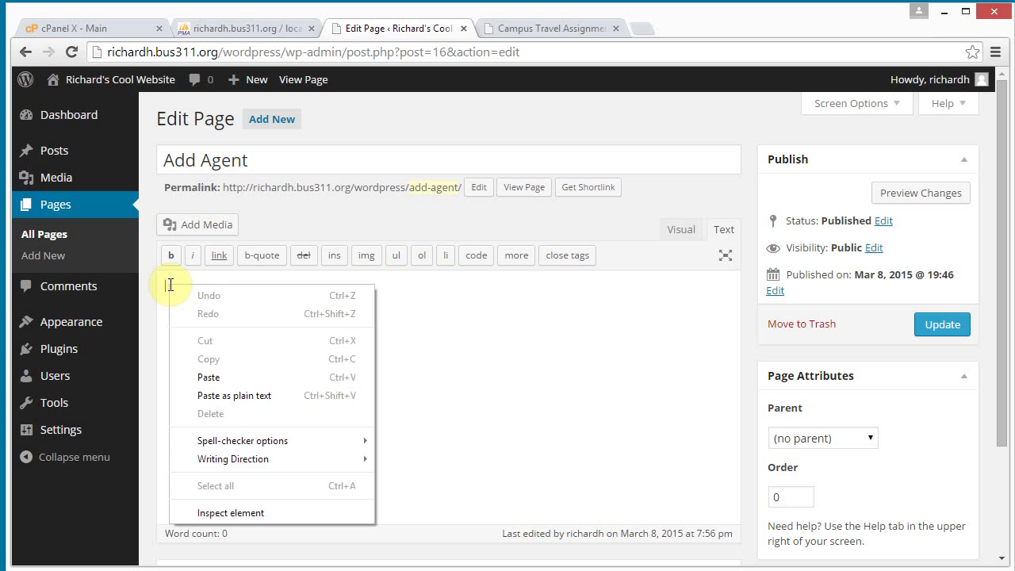
click(226, 376)
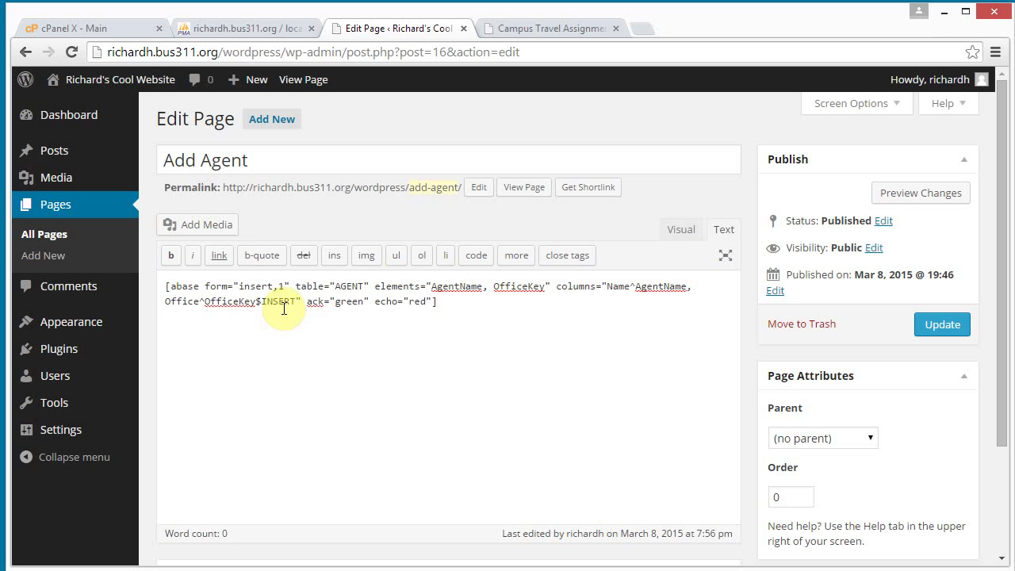
click(457, 286)
click(525, 286)
click(939, 320)
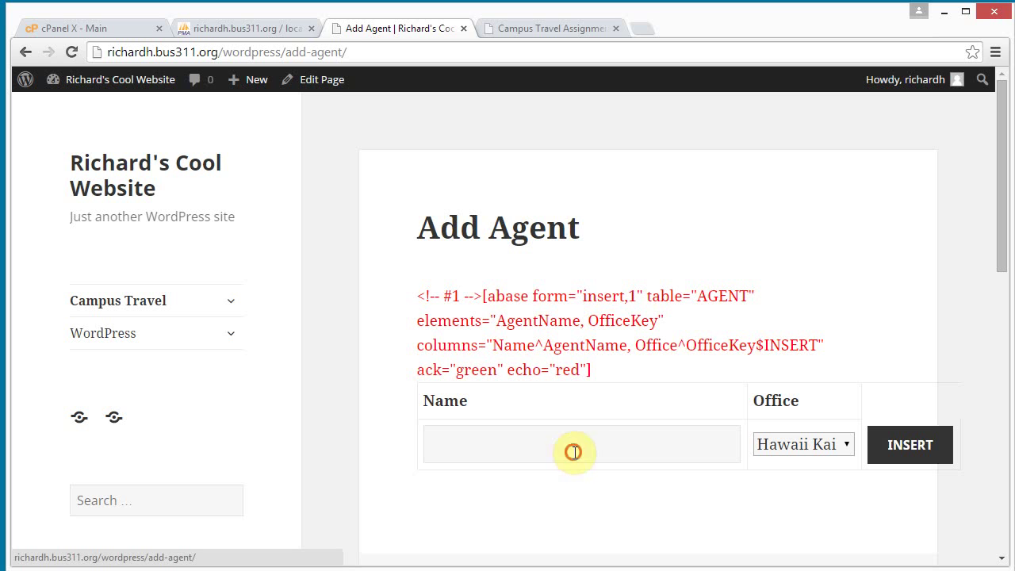
Check the Name field and the selectable offices in the Add Agent form
click(573, 452)
click(795, 446)
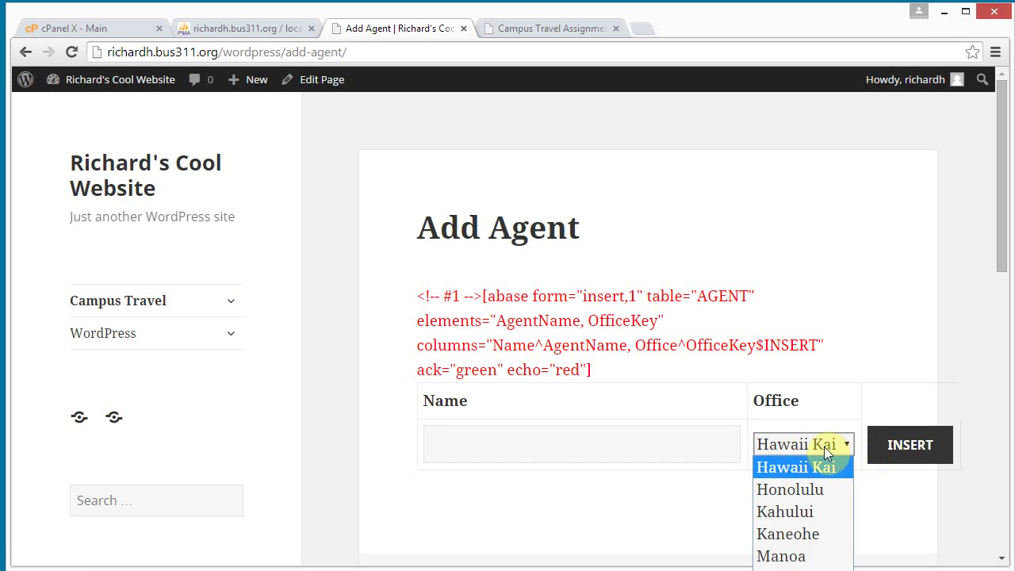
click(824, 446)
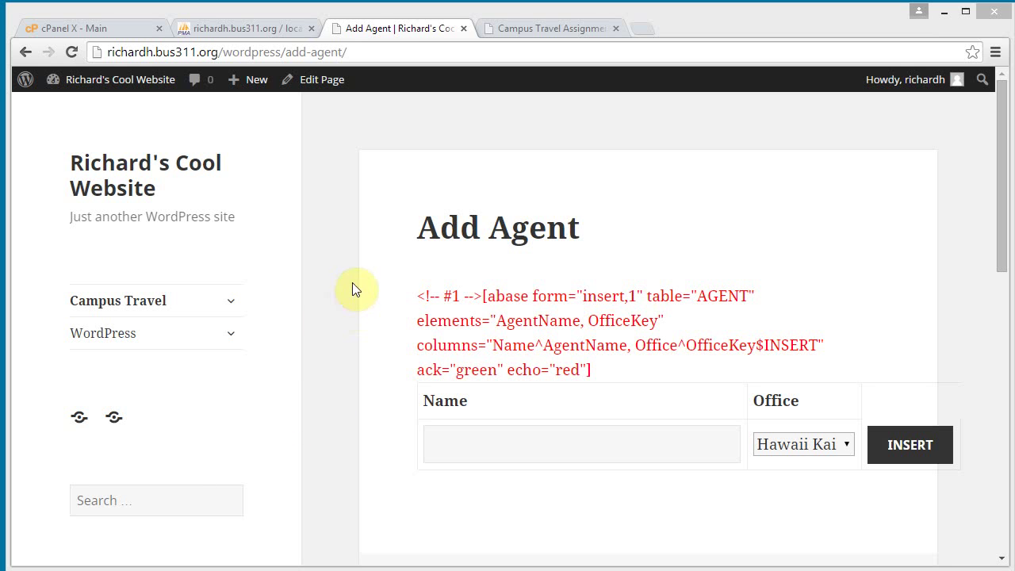
Copy the SALE insert-form shortcode for the Add Sale page from Step 13 of the assignment instructions
click(488, 28)
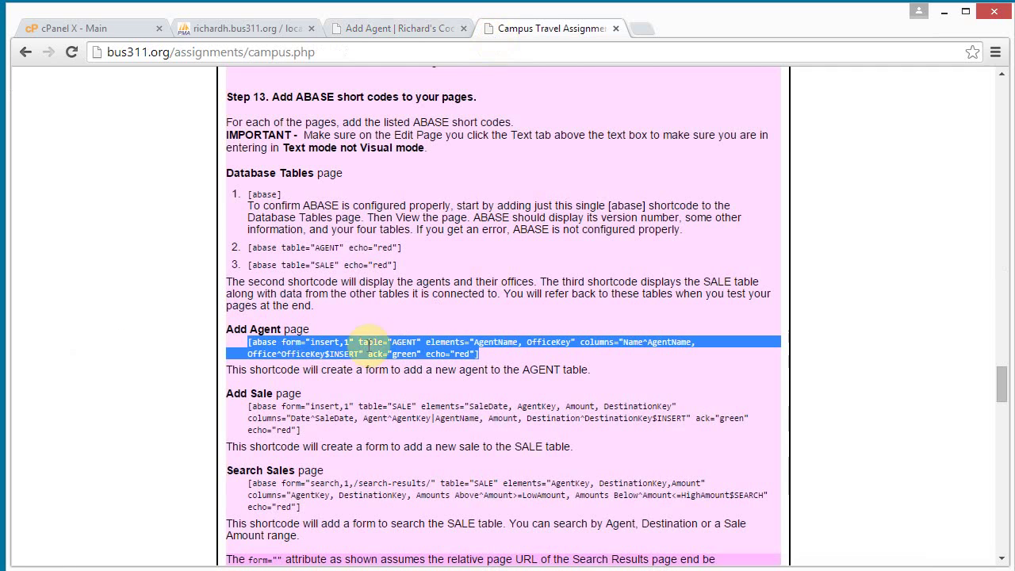
click(292, 403)
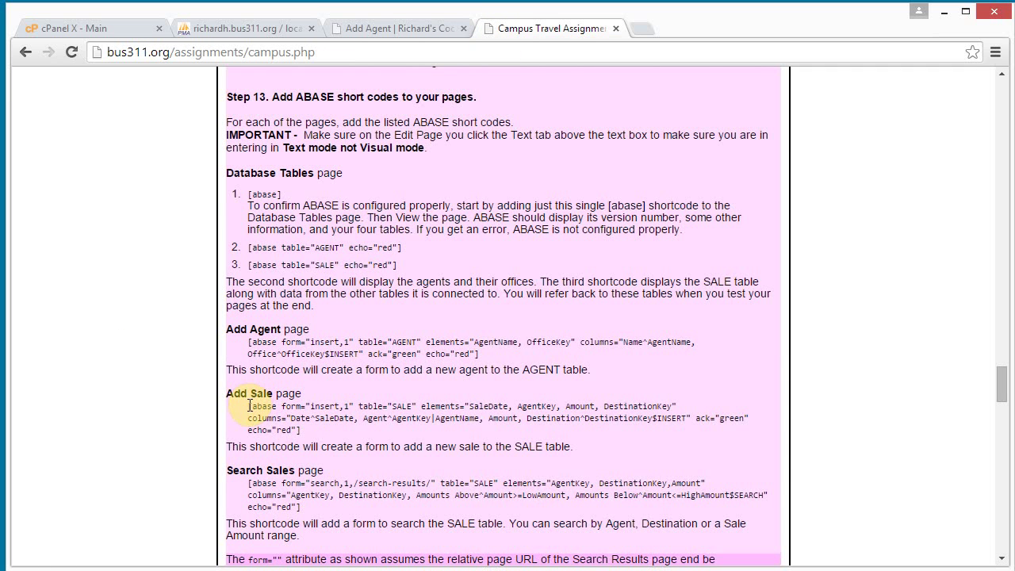
drag(250, 406, 300, 431)
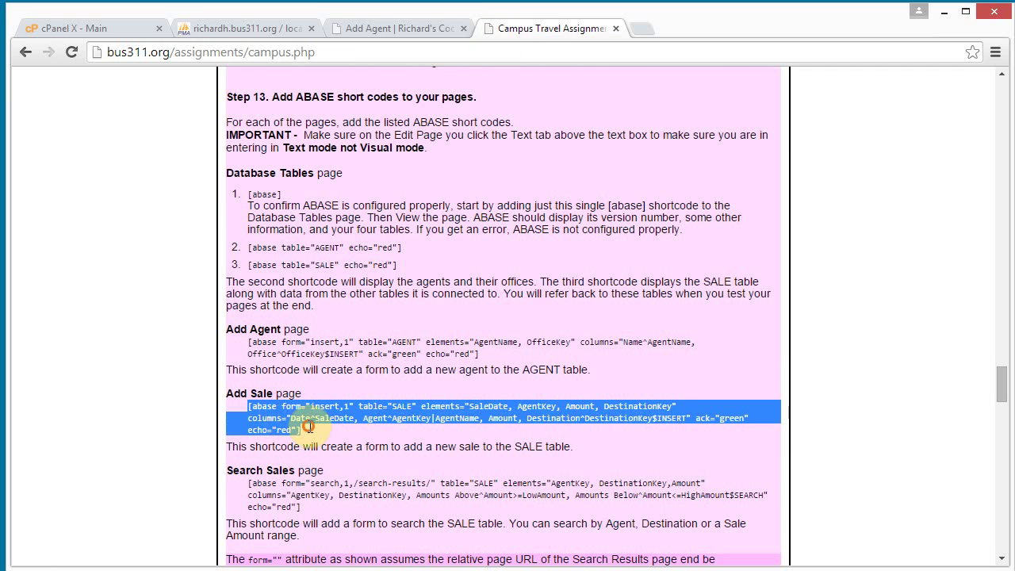
right_click(384, 407)
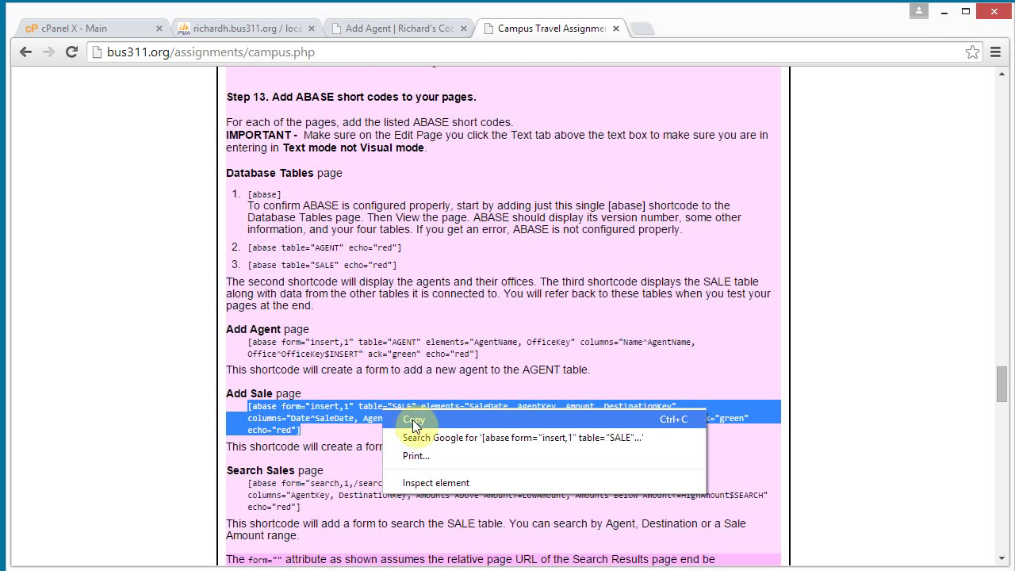
click(413, 420)
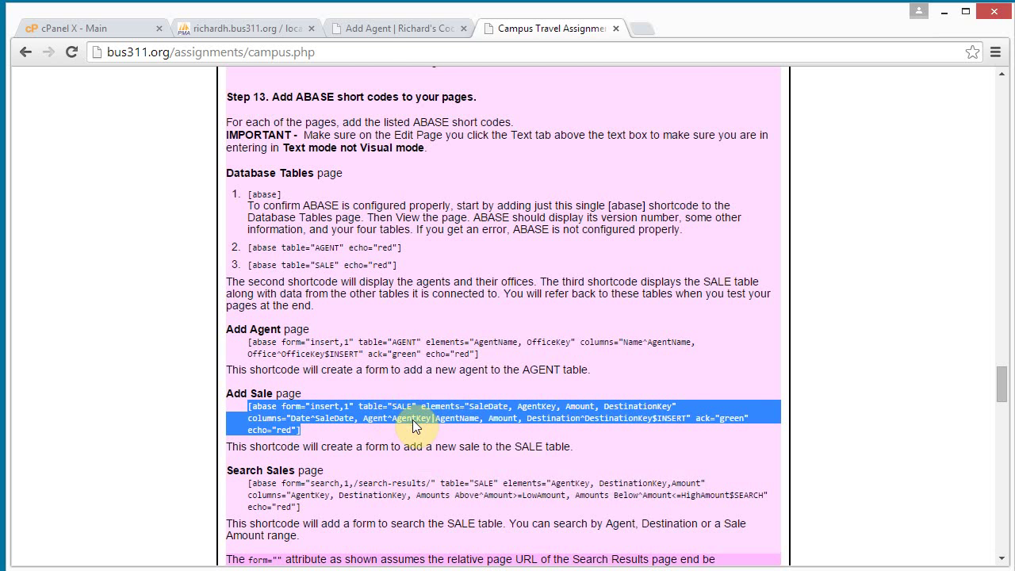
Return to the WordPress site and open the Add Sale page under Campus Travel for editing
click(368, 31)
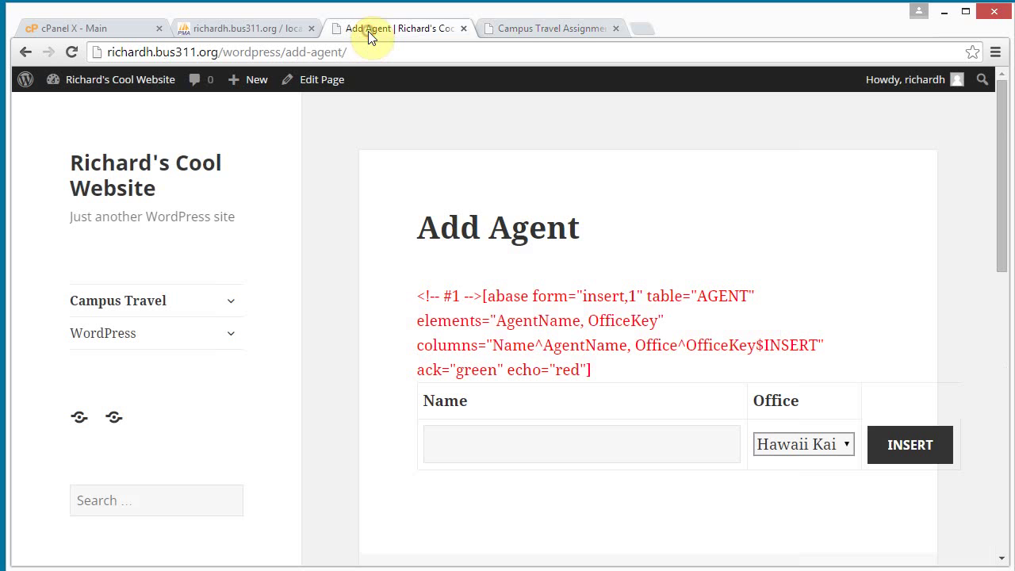
click(232, 305)
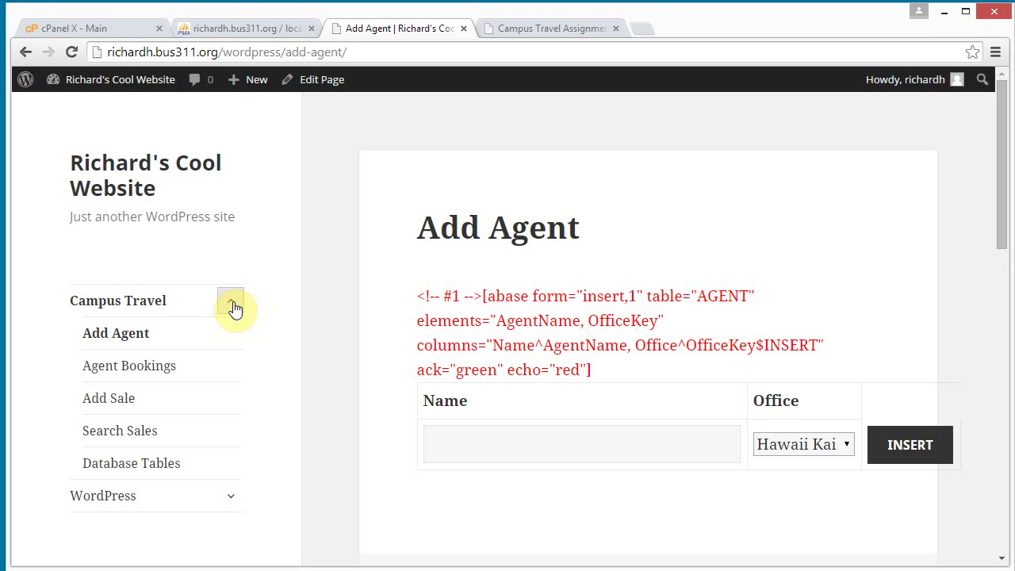
click(120, 402)
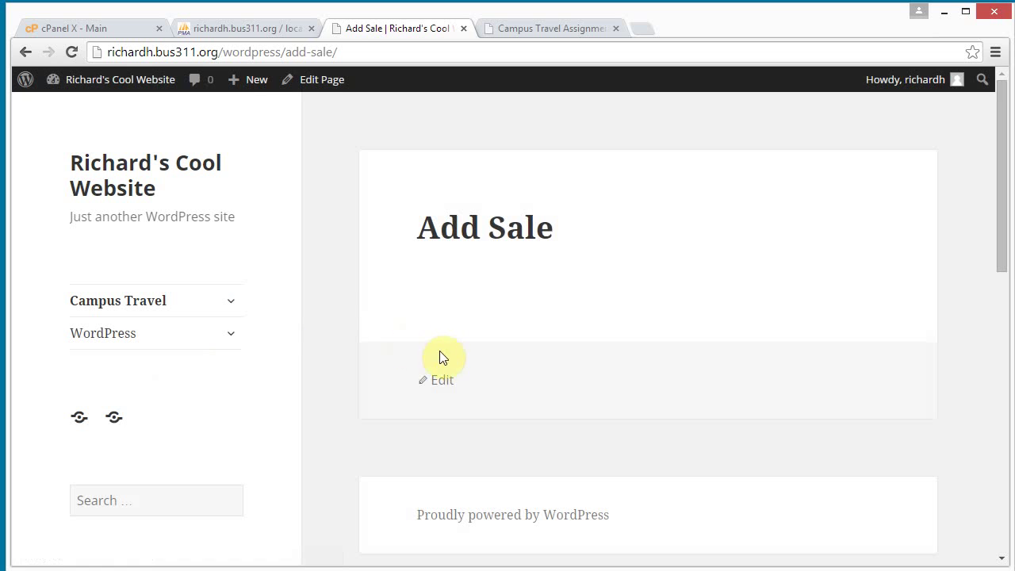
click(442, 383)
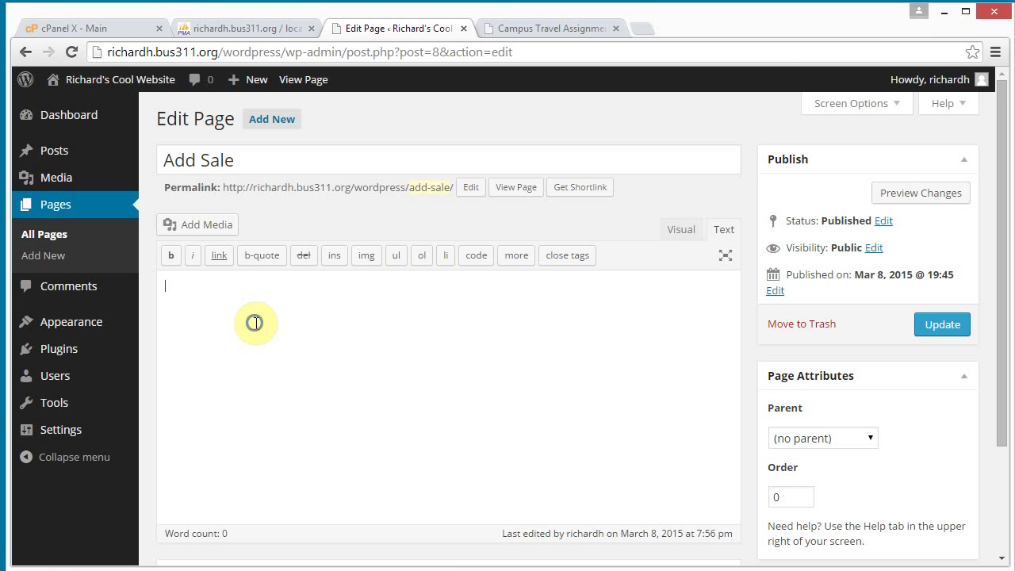
Paste the SALE insert-form shortcode into the Add Sale page in Text mode, save the update and view the page
right_click(254, 322)
click(311, 440)
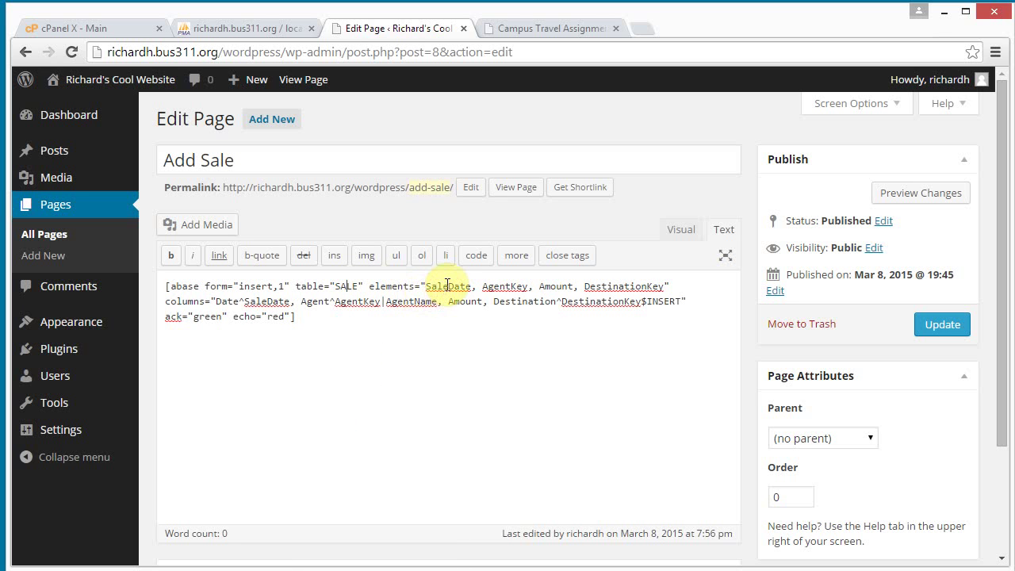
double_click(505, 286)
double_click(615, 286)
double_click(227, 302)
click(270, 302)
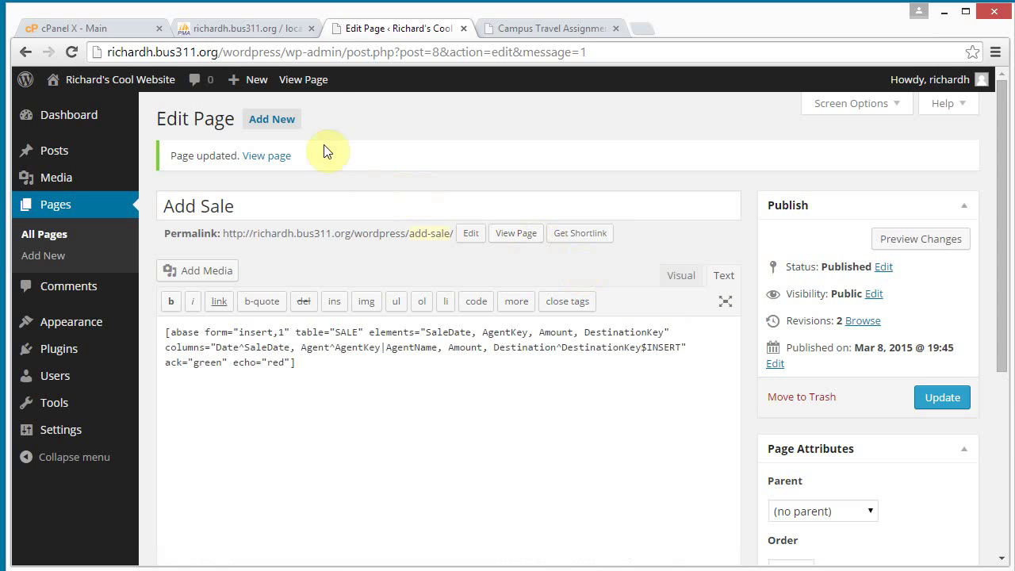
click(299, 89)
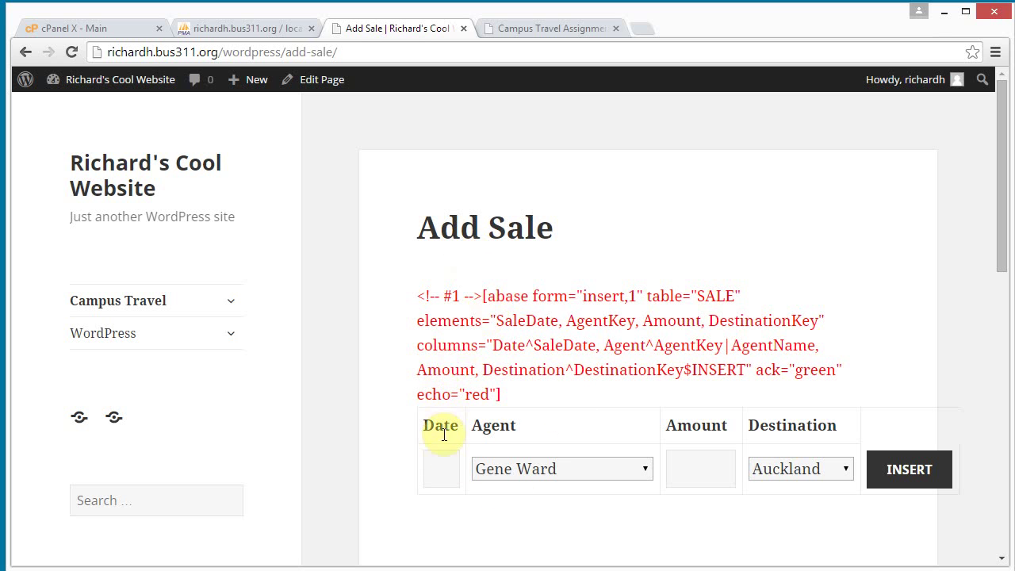
Check the Date and Amount fields and the selectable agents and destinations in the Add Sale form
click(447, 465)
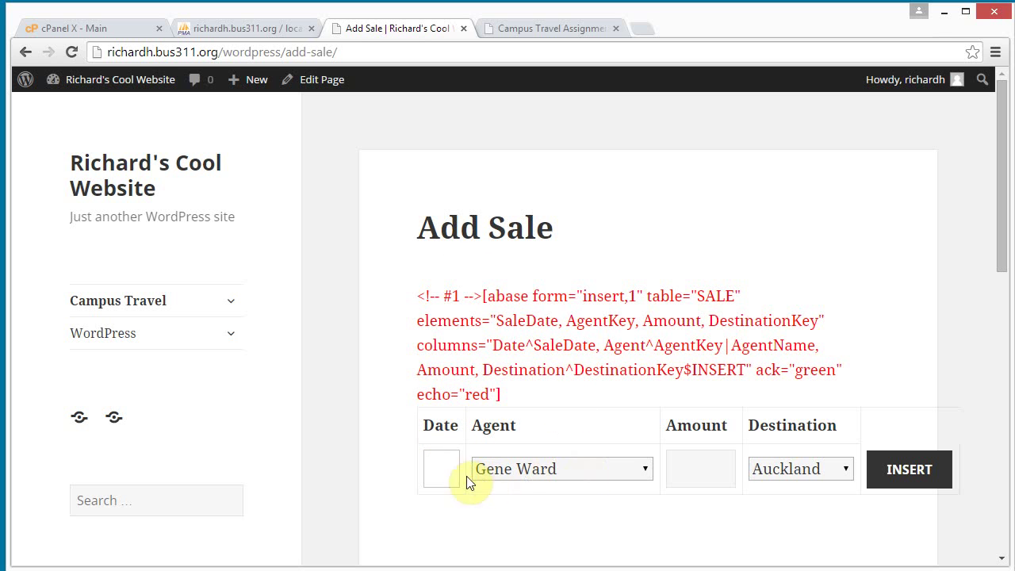
click(647, 469)
click(647, 468)
click(707, 468)
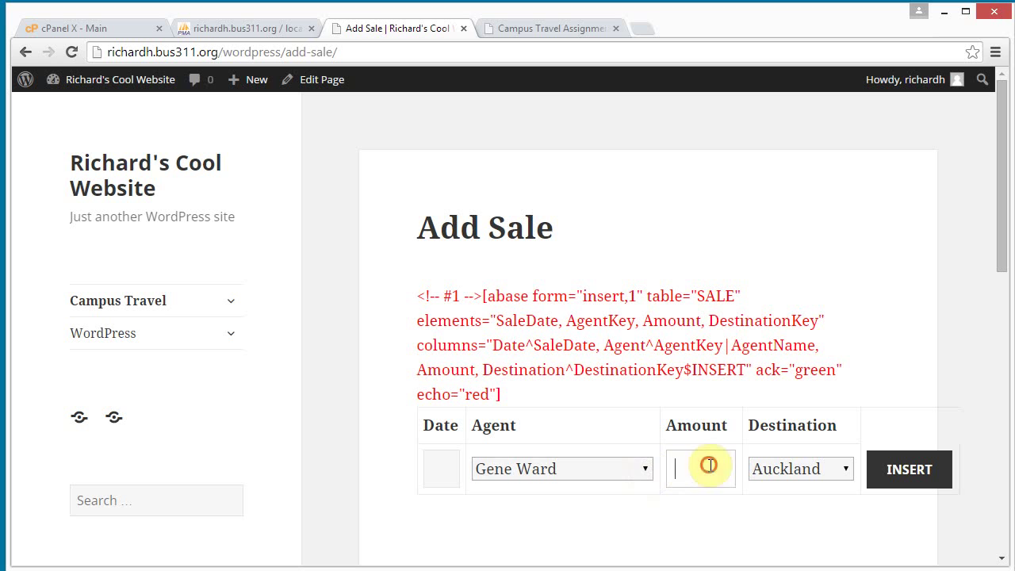
click(847, 464)
click(847, 464)
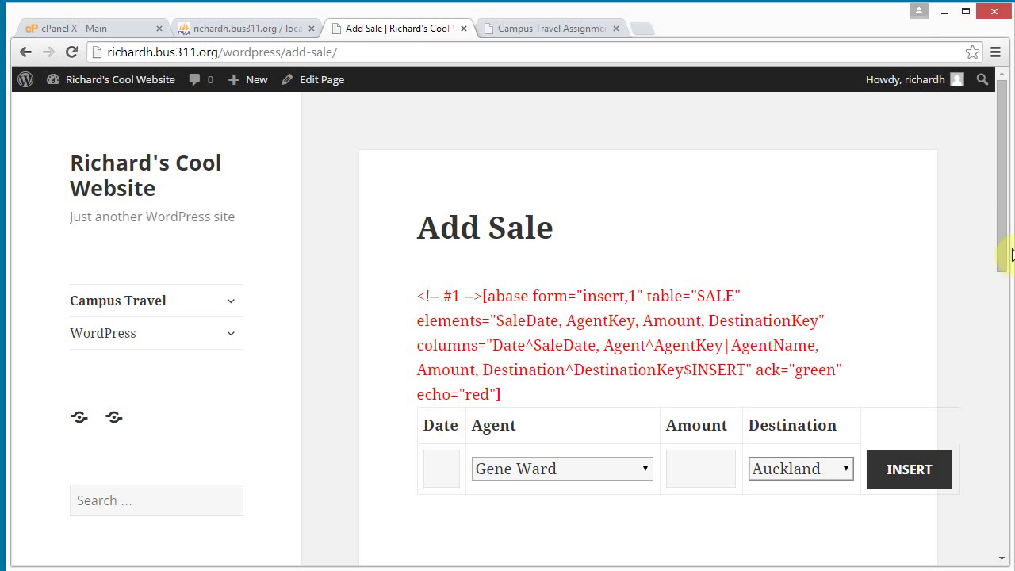
mouse_move(999, 227)
mouse_down()
mouse_move(1003, 341)
mouse_move(996, 208)
mouse_up()
Copy the SALE search-form shortcode for the Search Sales page from Step 13 of the assignment instructions
click(506, 32)
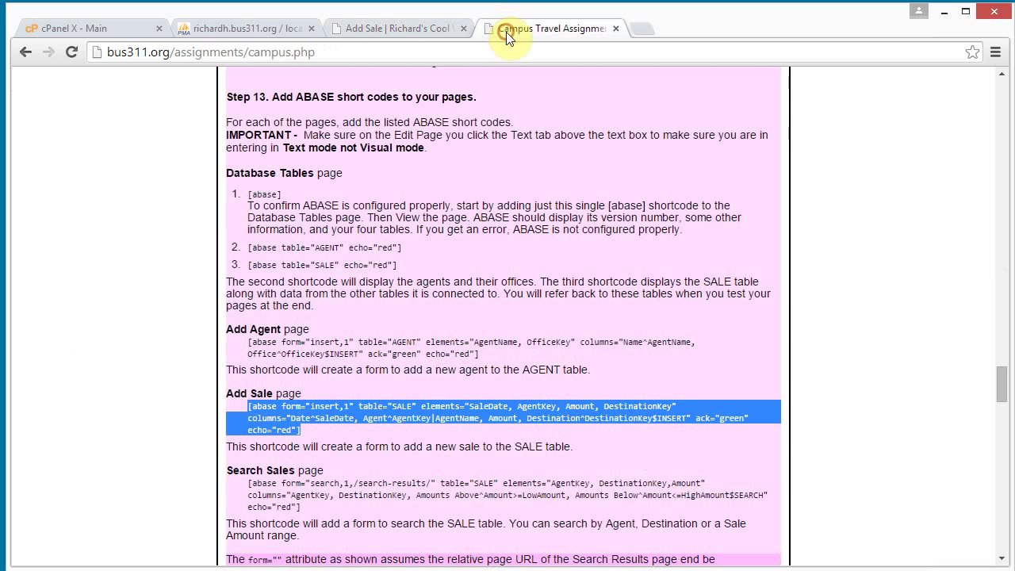
drag(1001, 389, 998, 404)
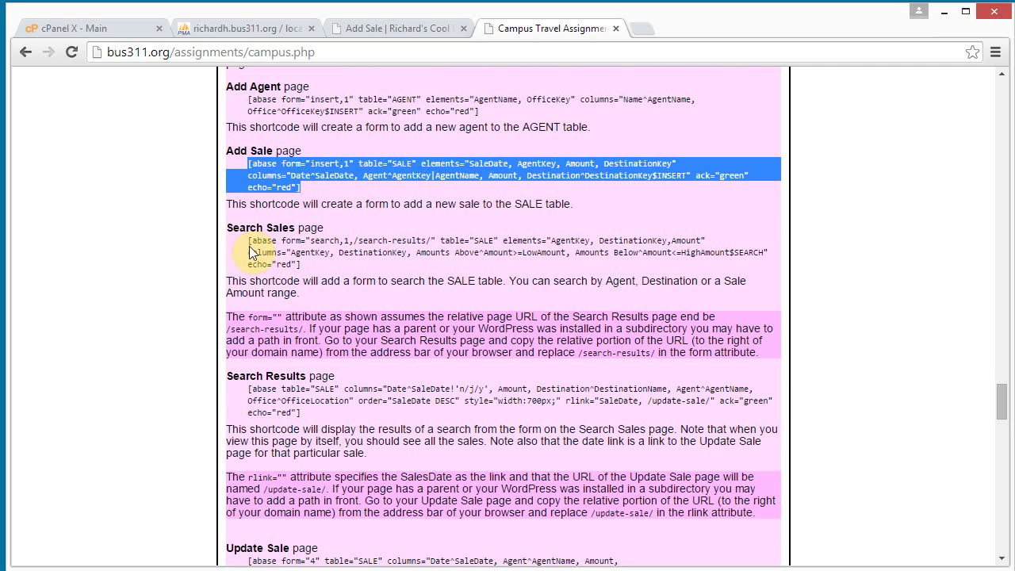
drag(249, 241, 300, 264)
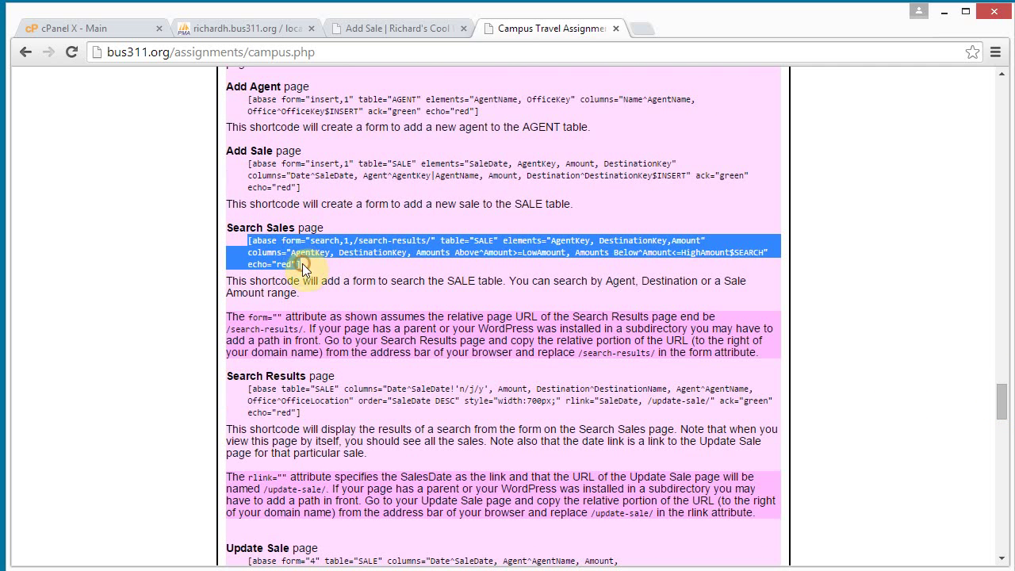
right_click(315, 242)
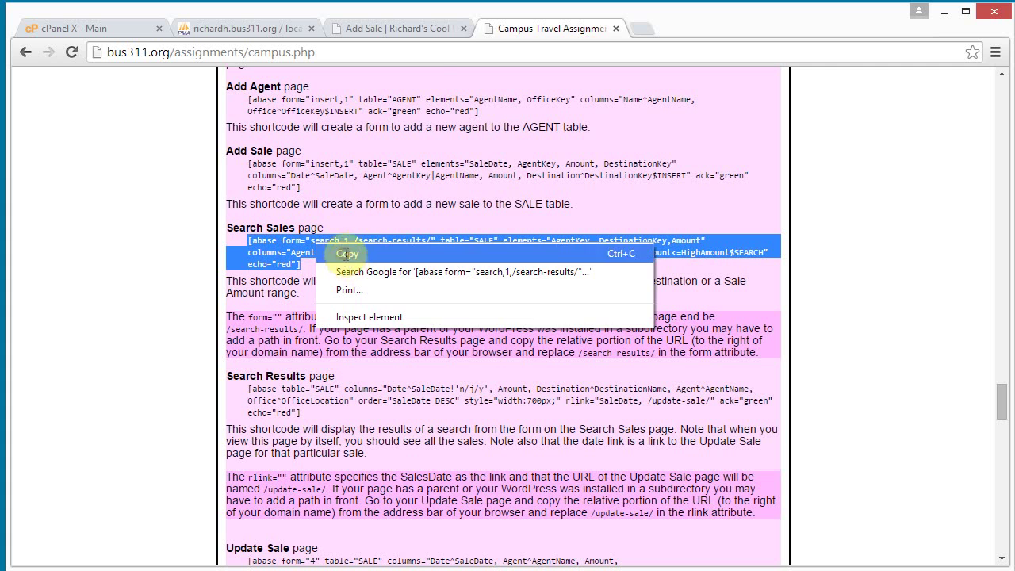
click(338, 255)
Return to the WordPress site and open the Search Sales page under Campus Travel for editing
click(387, 31)
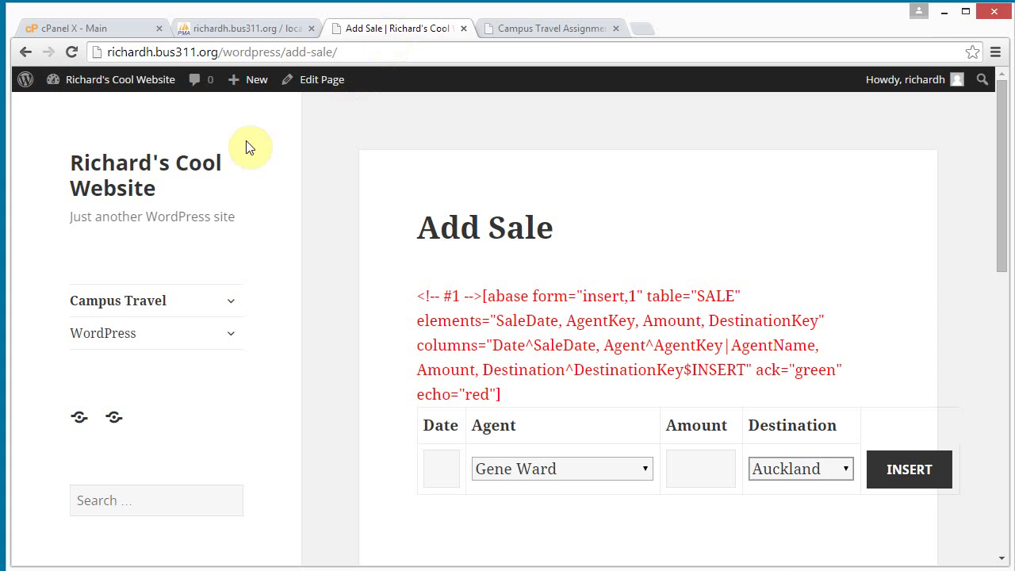
click(230, 301)
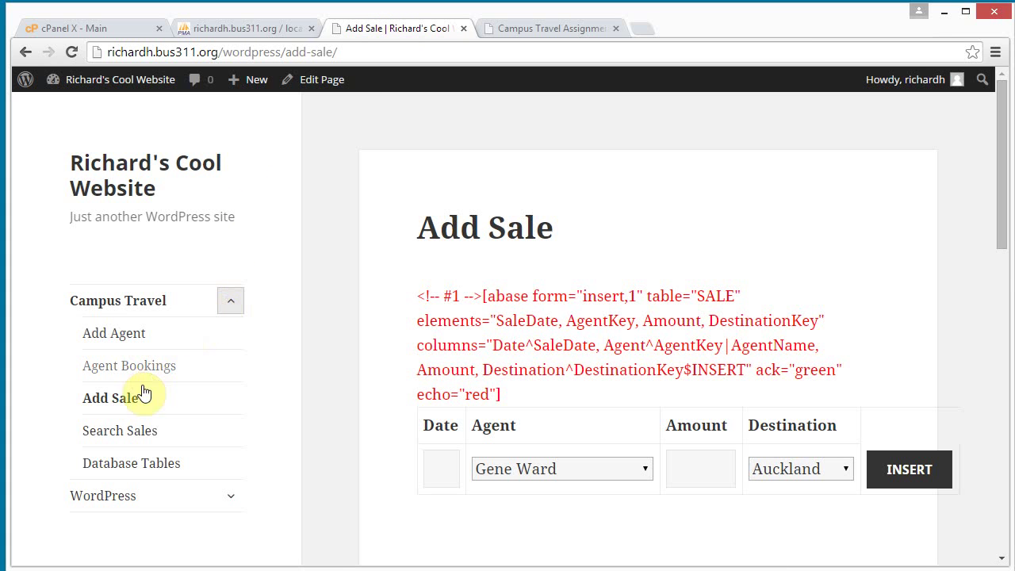
click(117, 426)
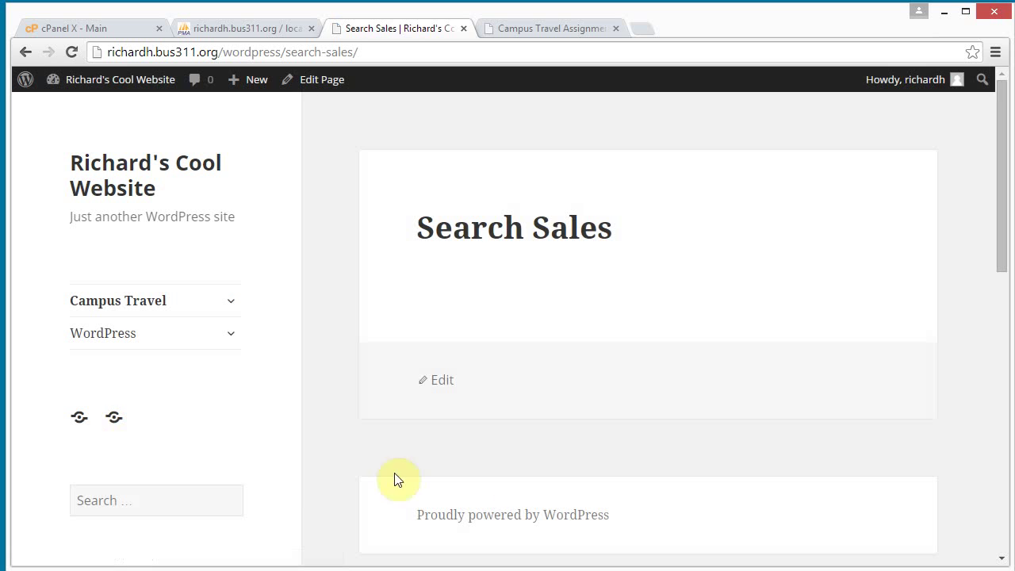
click(438, 381)
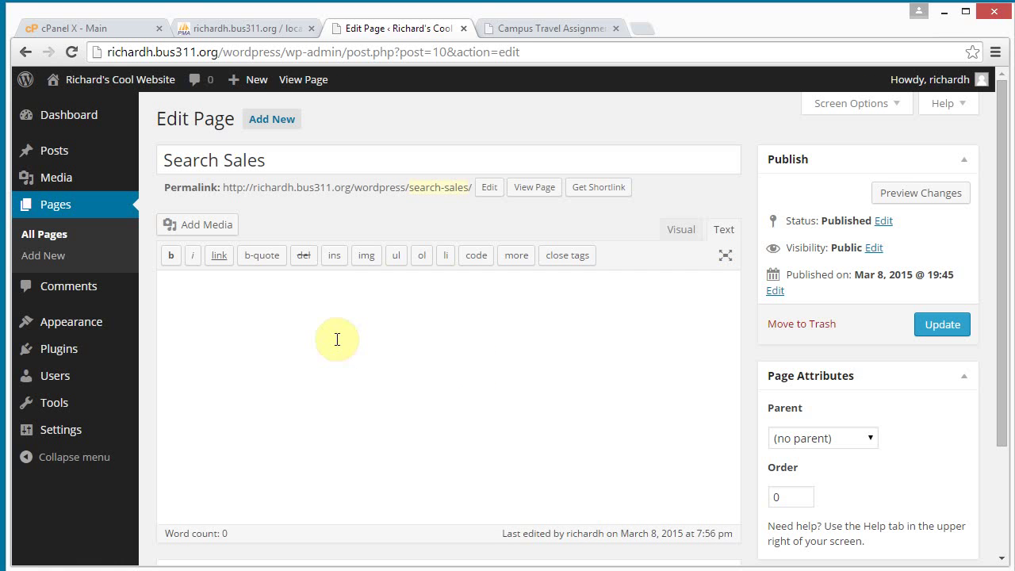
Paste the SALE search-form shortcode into the Search Sales page, check its /search-results/ path, save the update and view the page
right_click(335, 338)
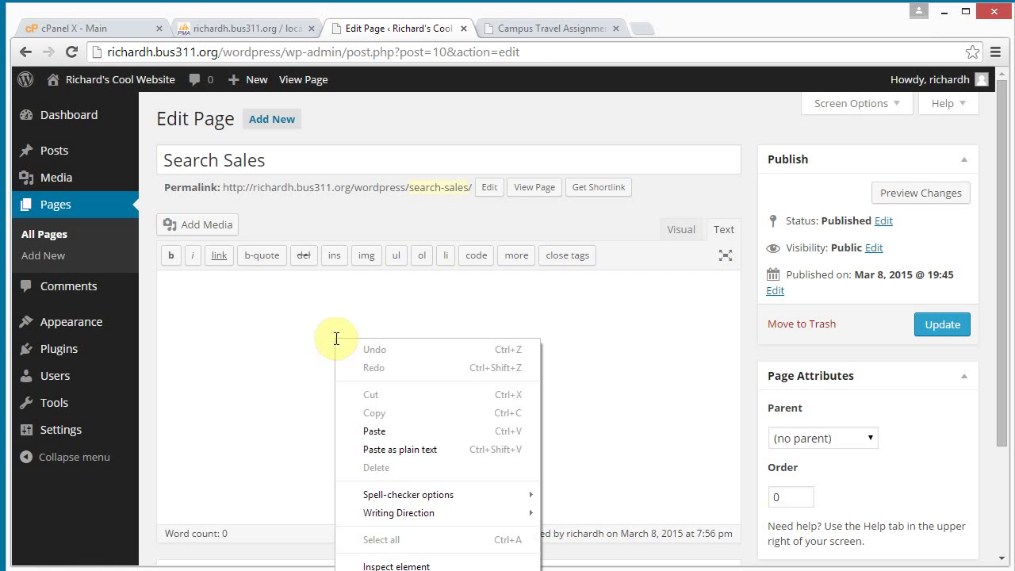
click(388, 449)
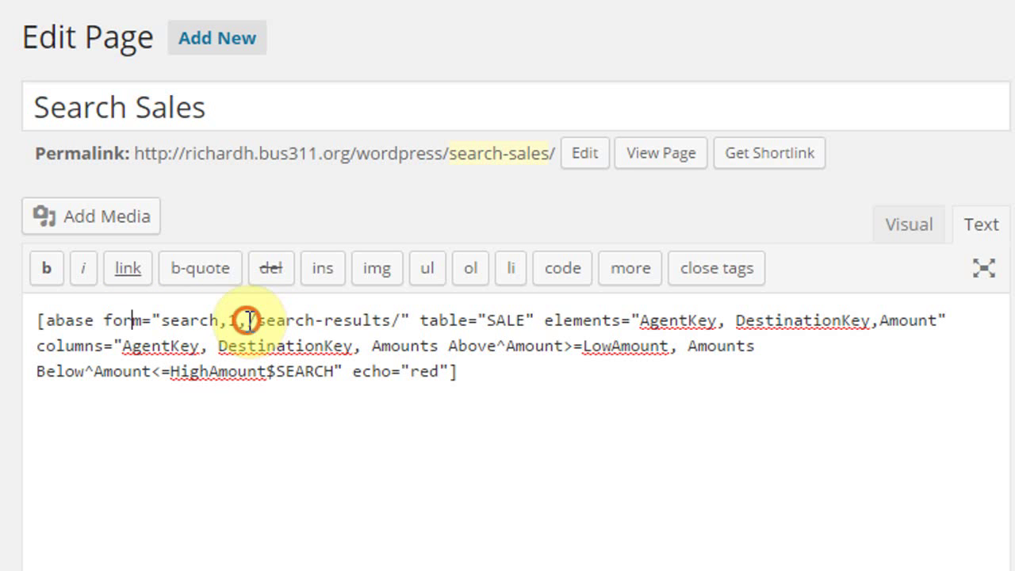
drag(249, 320, 402, 320)
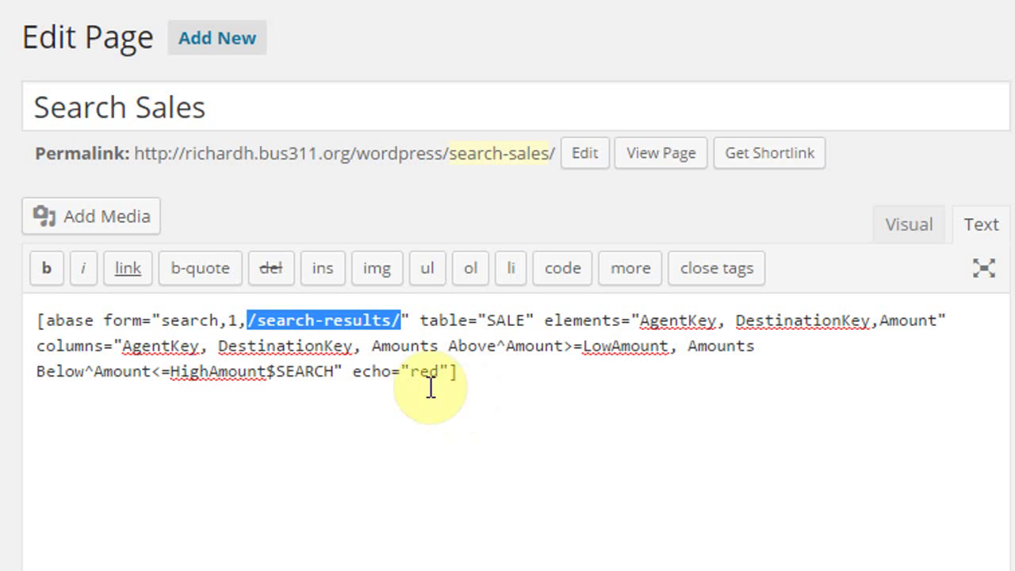
click(335, 327)
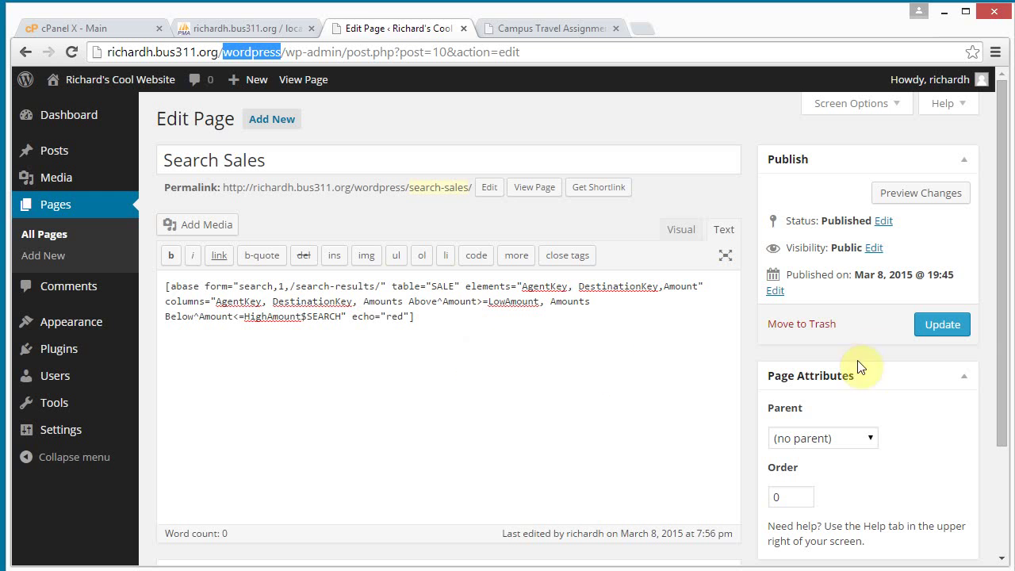
click(943, 324)
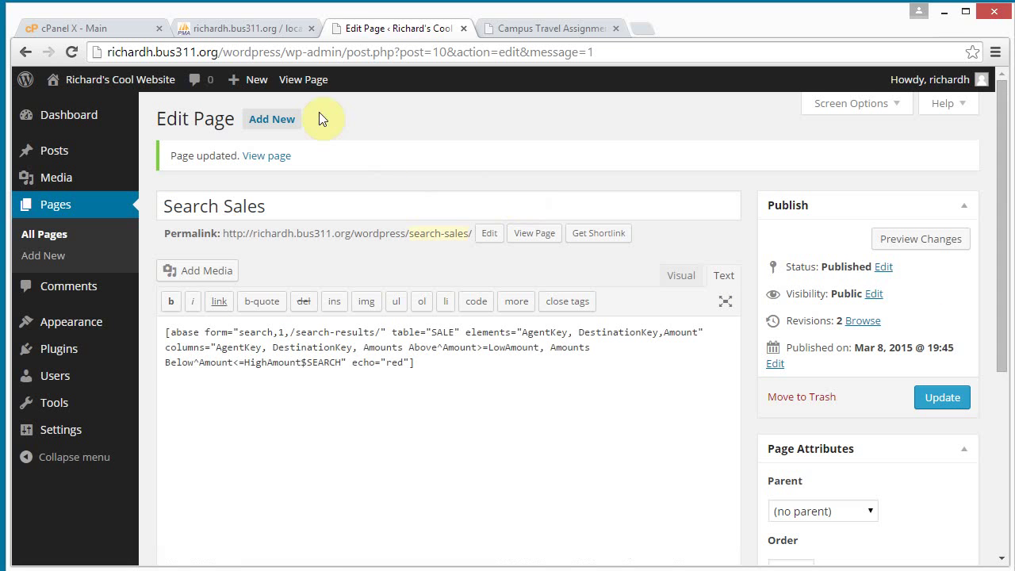
click(537, 229)
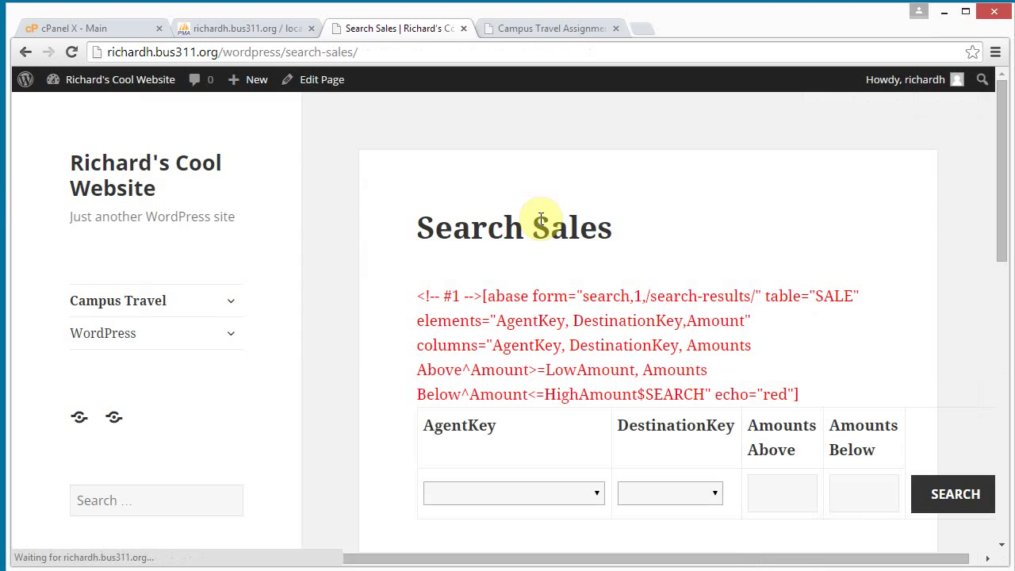
Test the Search Sales form by choosing an agent under AgentKey and running the search
drag(999, 208, 1002, 273)
click(594, 309)
click(518, 360)
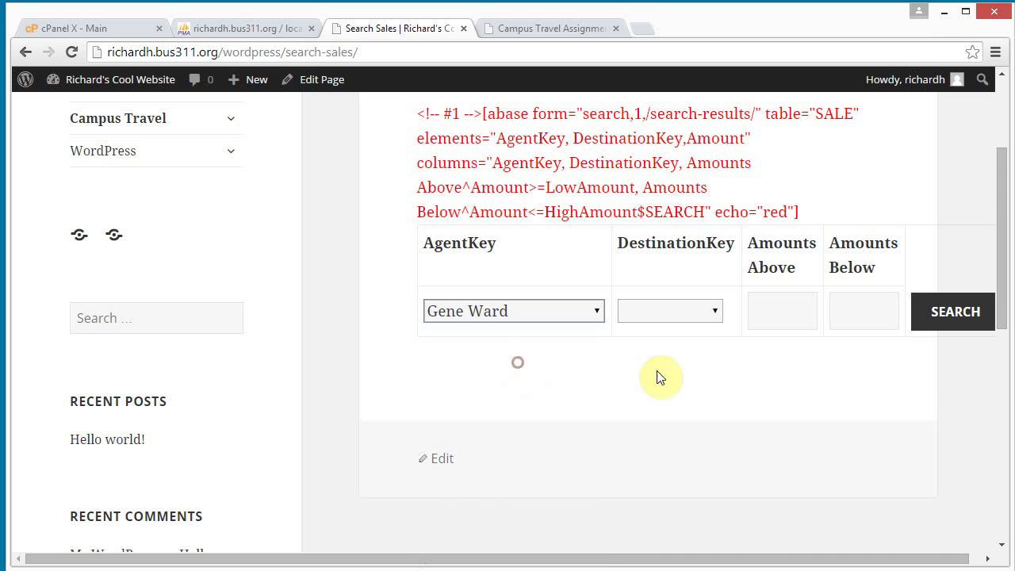
click(932, 317)
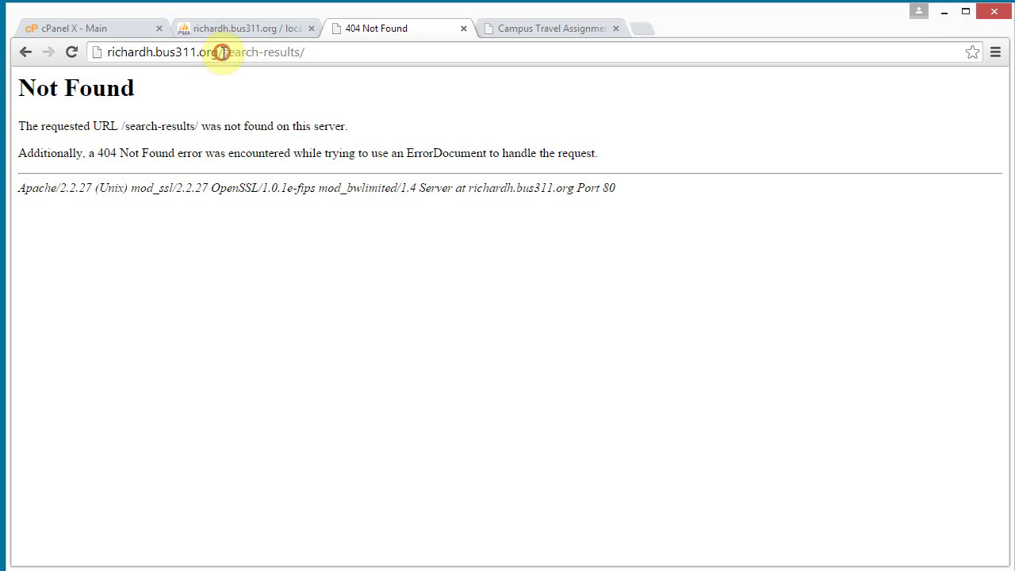
Add wordpress/ before search-results/ in the page address and load the Search Results page from that path
click(223, 52)
click(223, 53)
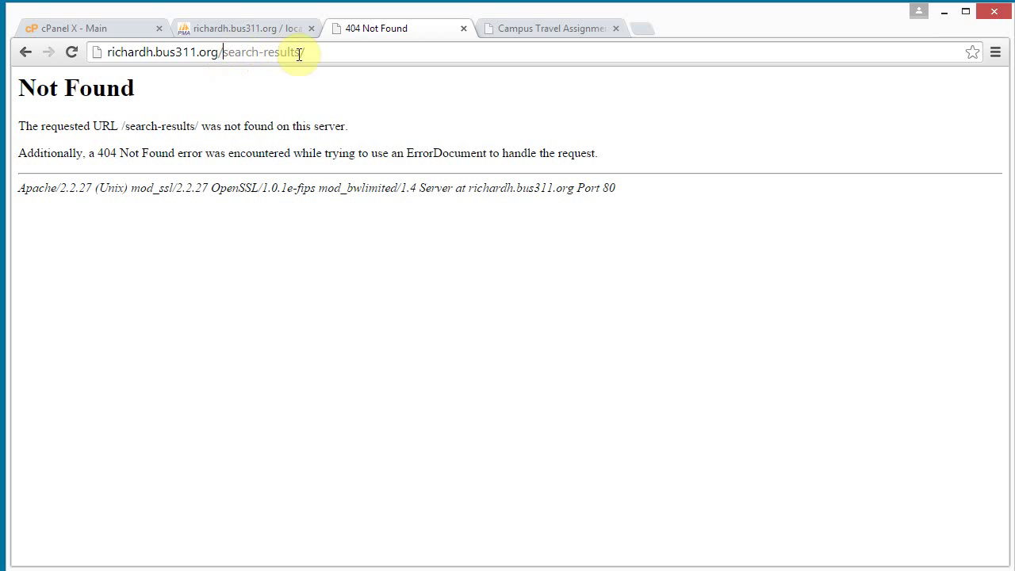
text(WORD)
key(BackSpace)
key(BackSpace)
key(BackSpace)
key(BackSpace)
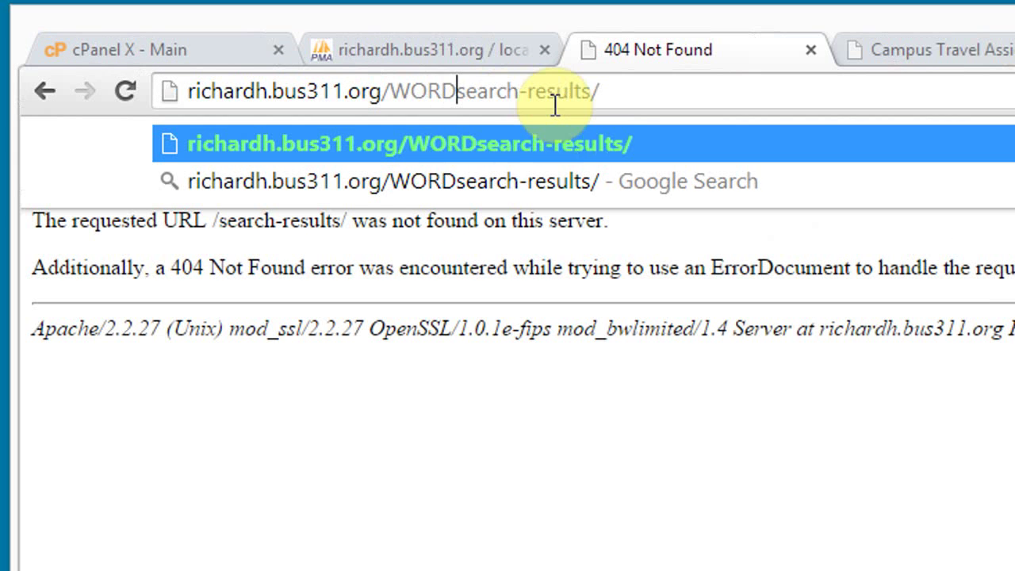
text(wpr)
key(BackSpace)
key(BackSpace)
text(ordpress)
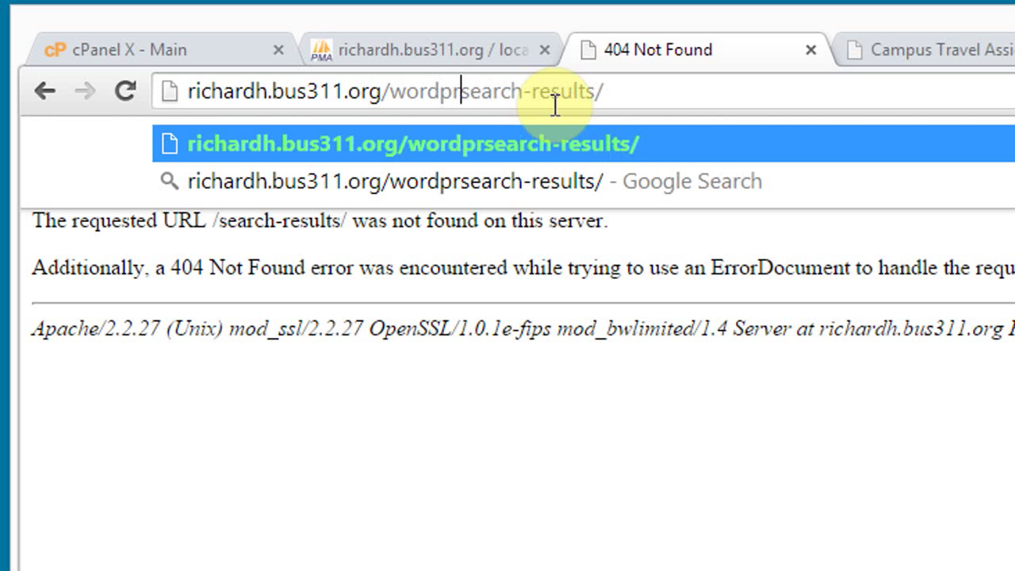
text(/)
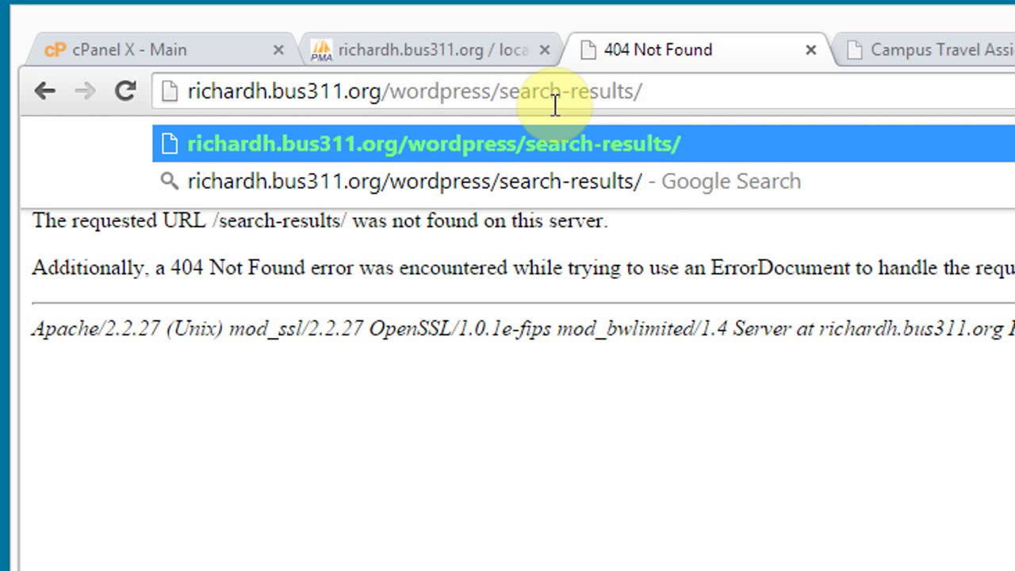
key(Return)
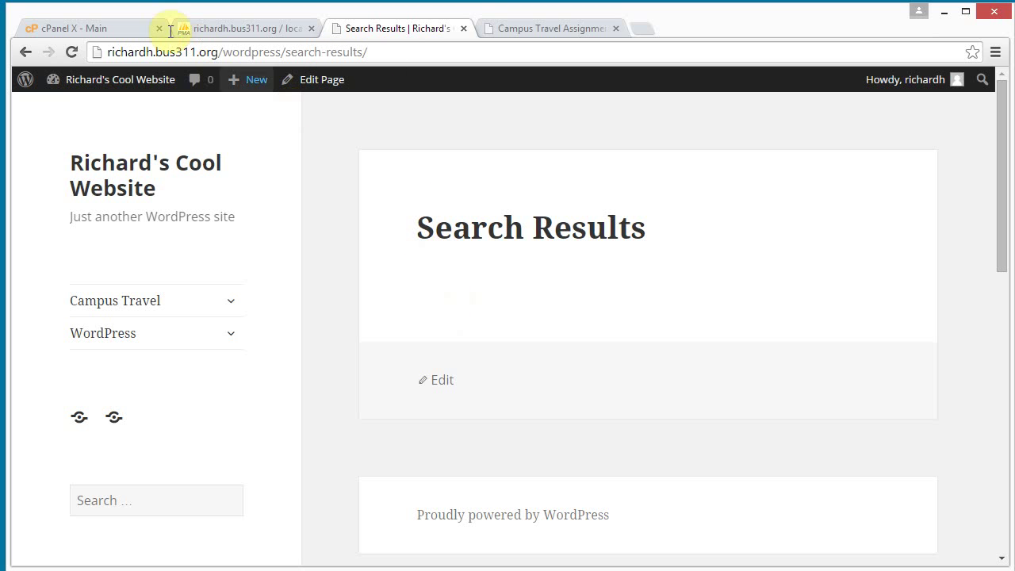
Return to the Search Sales page and open it for editing
click(24, 54)
click(23, 52)
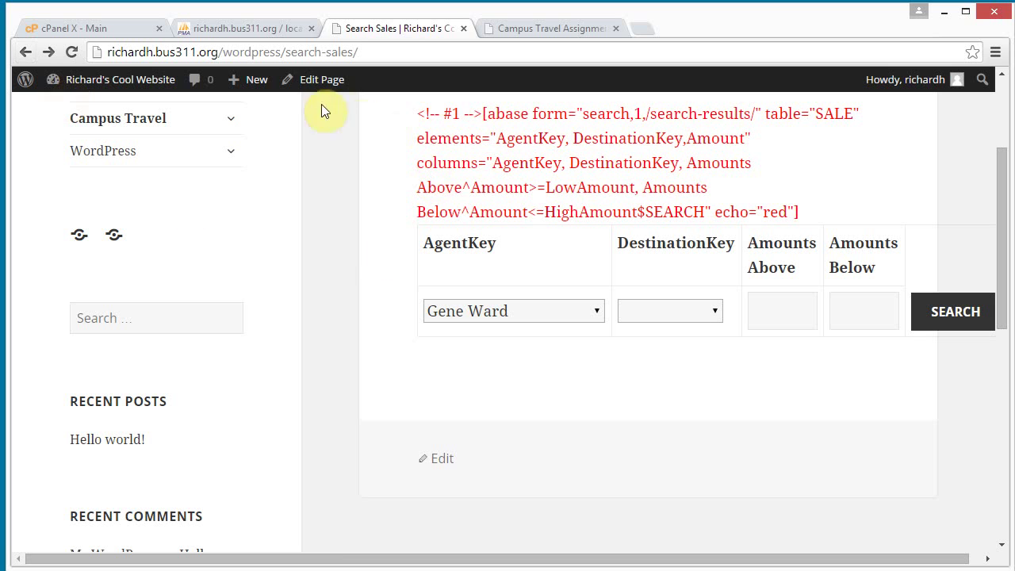
drag(998, 271, 992, 182)
click(328, 82)
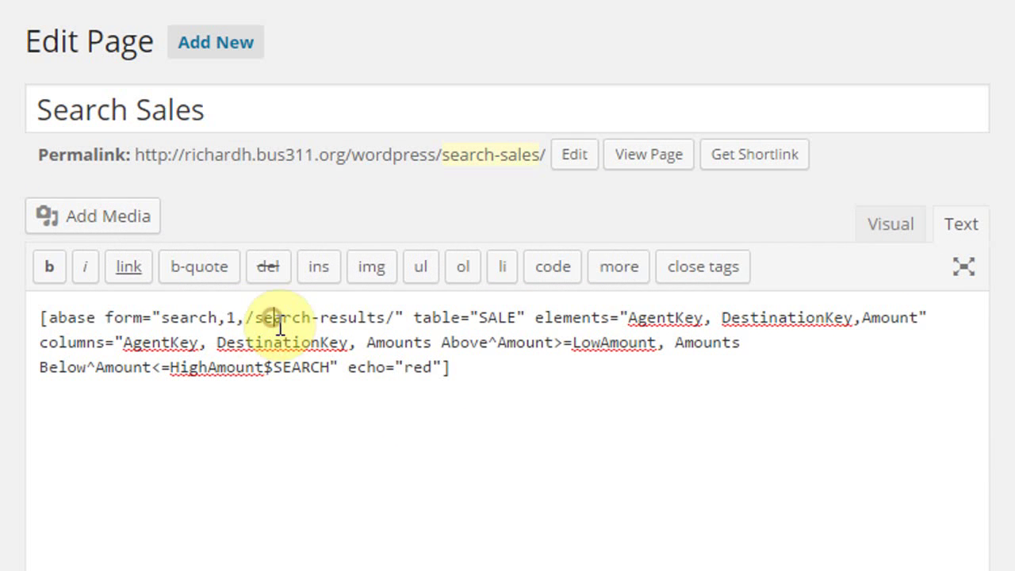
Change the form path in the Search Sales shortcode to /wordpress/search-results/, update the page and view it
click(254, 319)
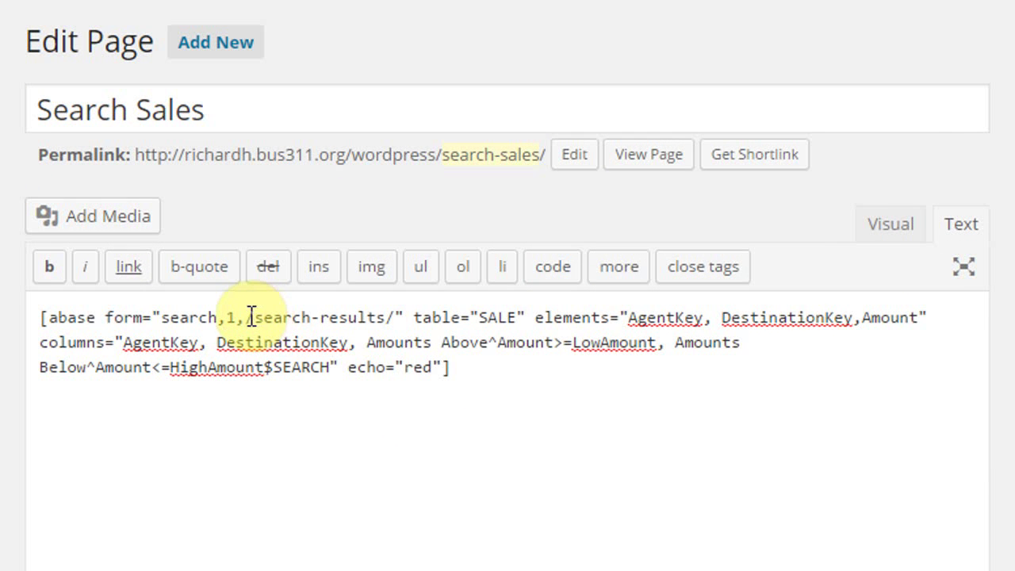
text(/)
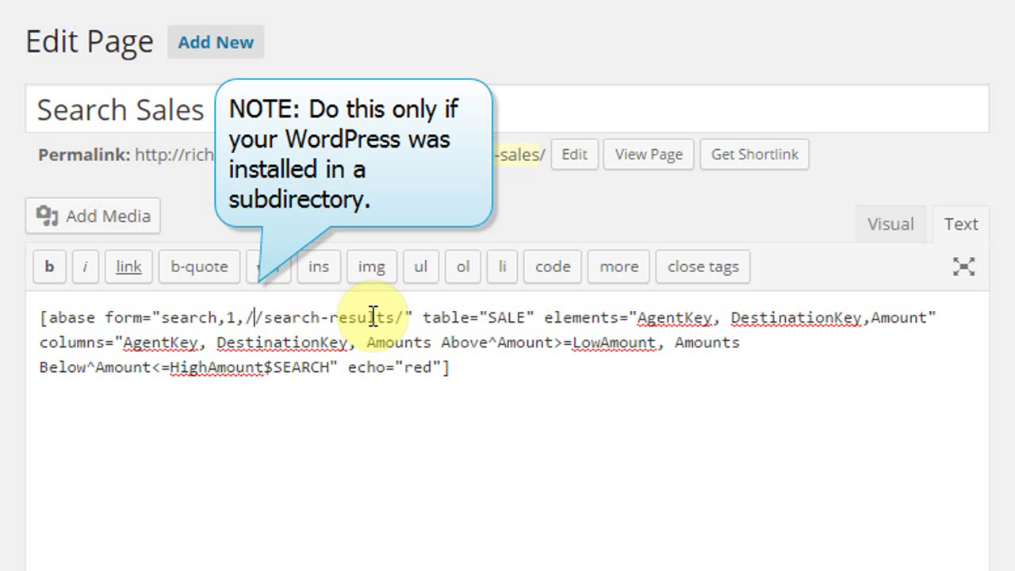
text(wordpres)
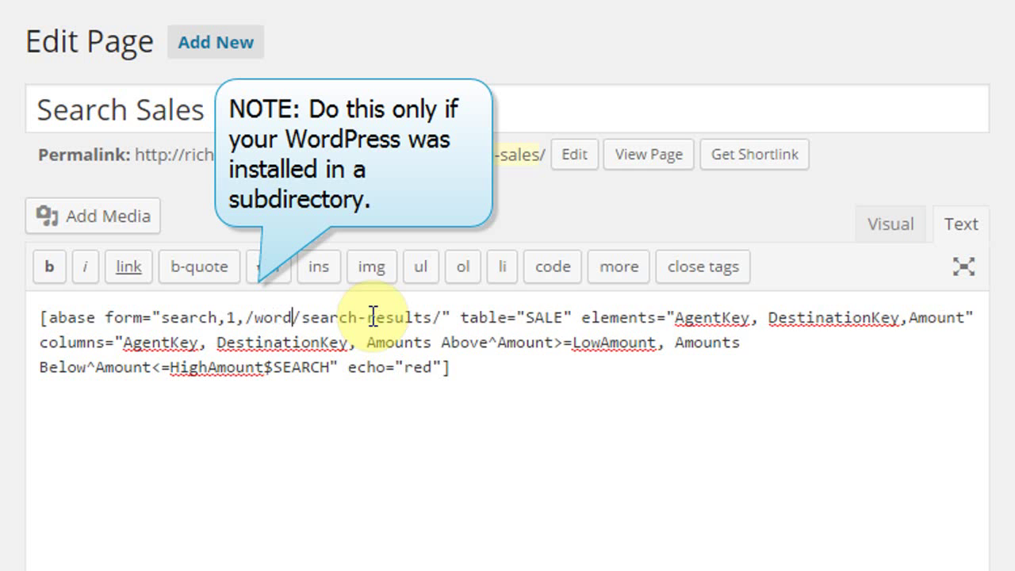
text(s)
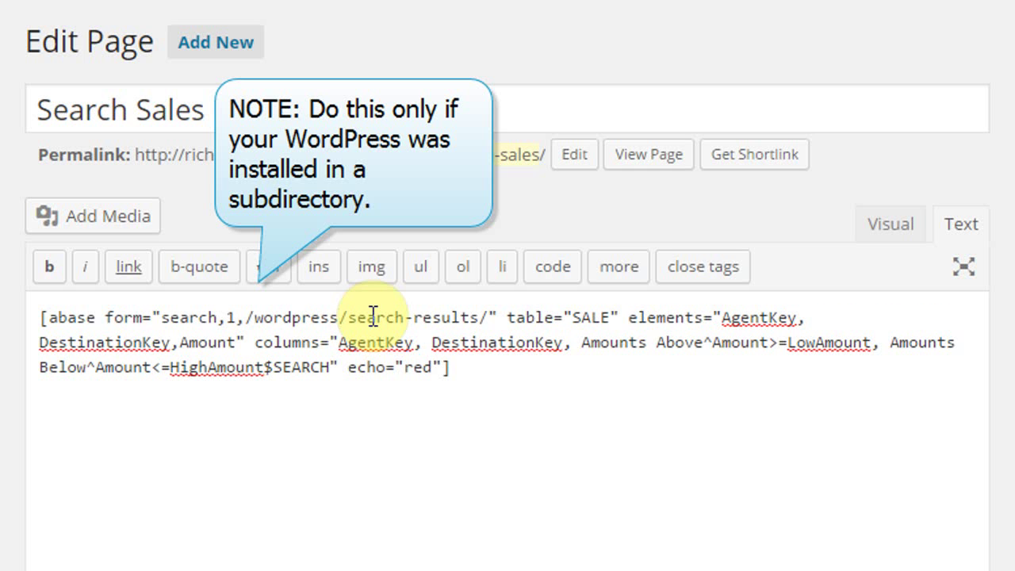
drag(251, 317, 432, 318)
click(378, 321)
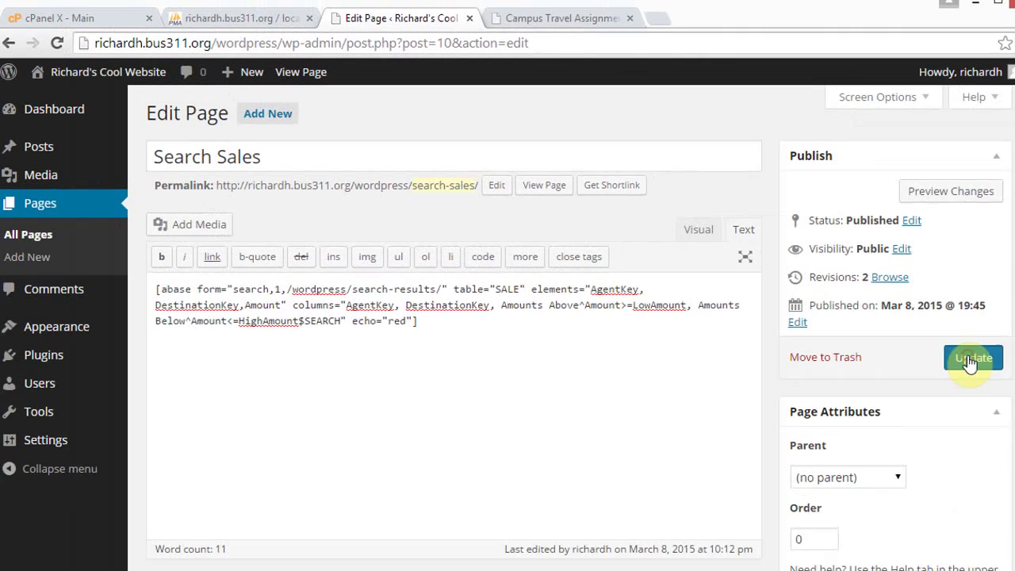
click(936, 351)
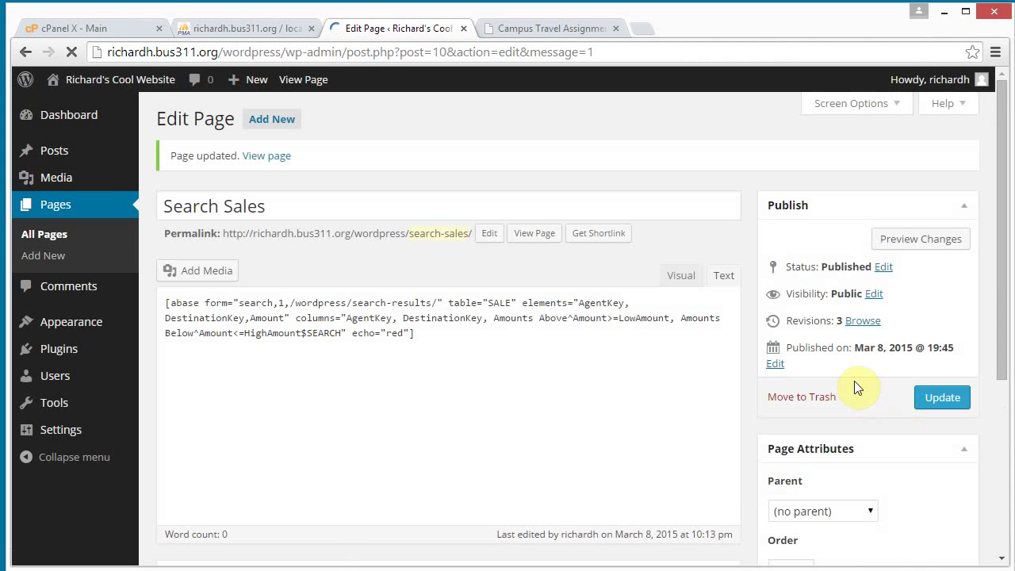
click(303, 82)
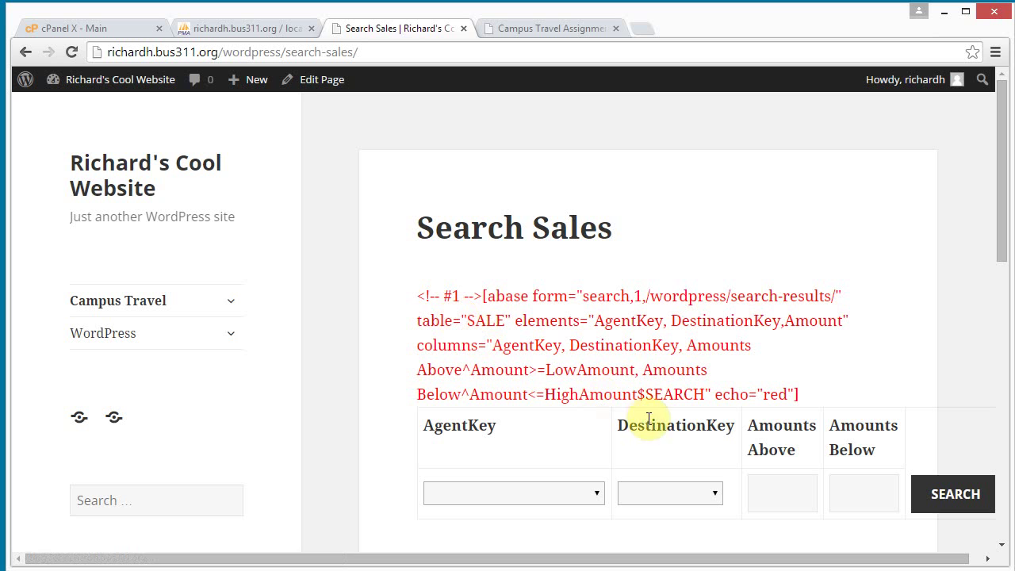
Test the Search Sales form by choosing an agent under AgentKey, running the search and checking the resulting page's address
scroll(1003, 238, down, 2)
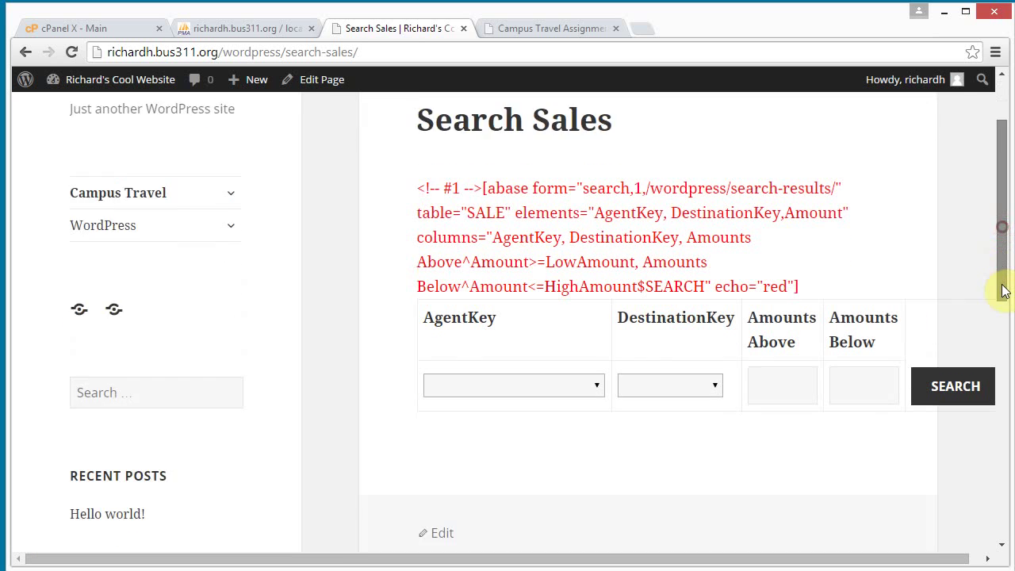
click(592, 336)
click(555, 384)
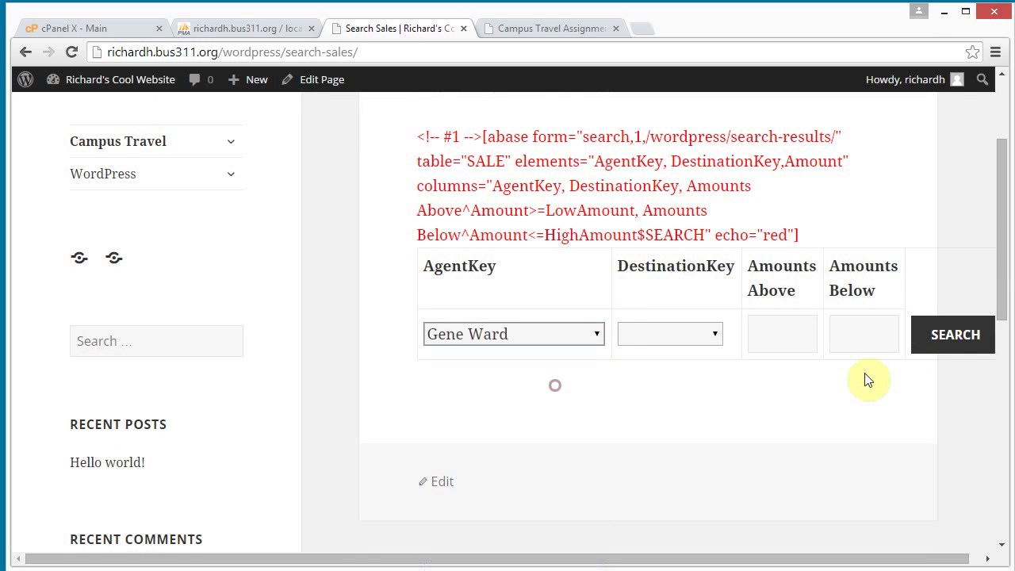
click(945, 340)
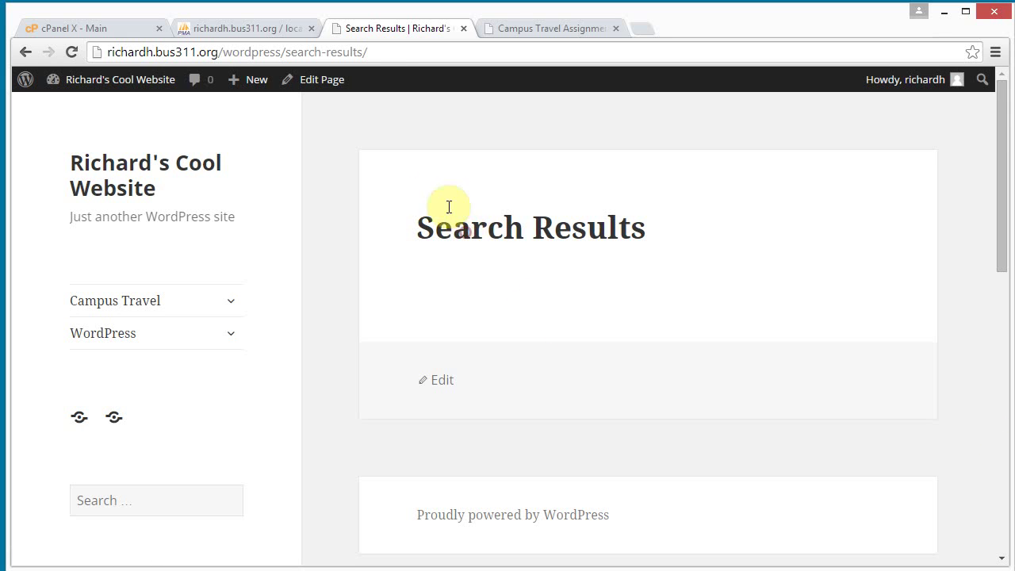
click(312, 52)
click(473, 216)
click(478, 220)
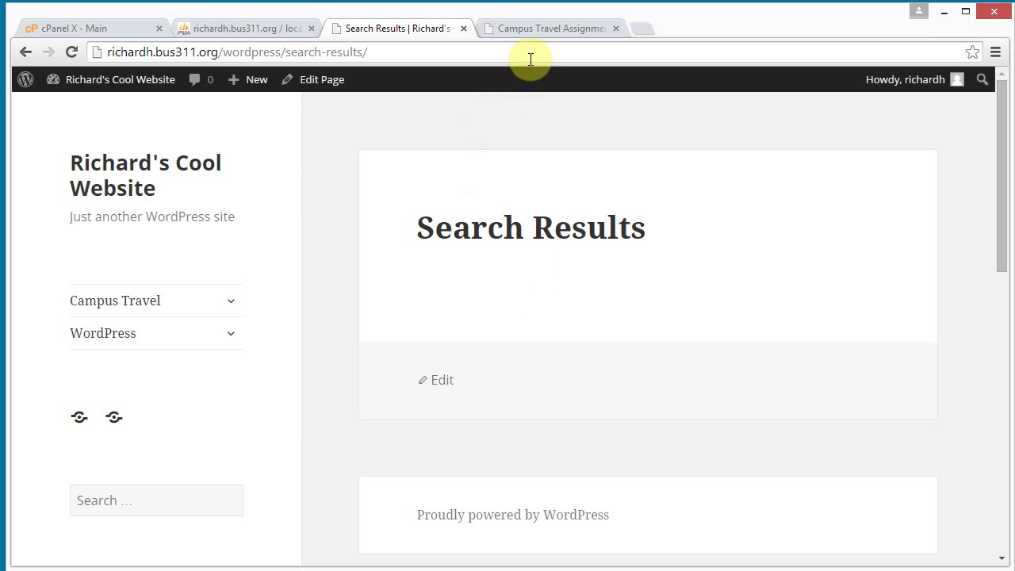
Copy the Search Results page's SALE shortcode from the Campus Travel assignment page
click(533, 32)
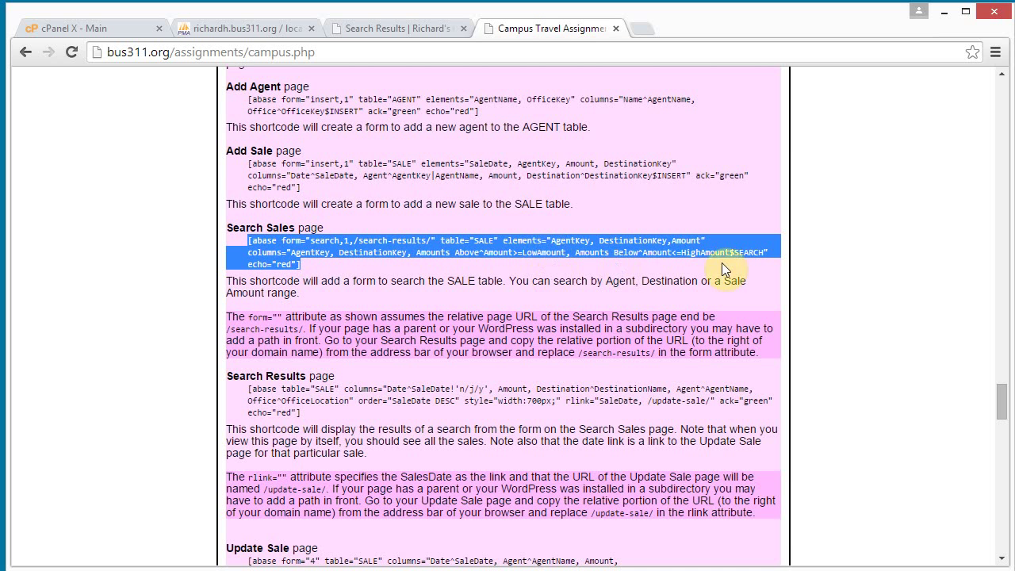
scroll(1001, 398, down, 3)
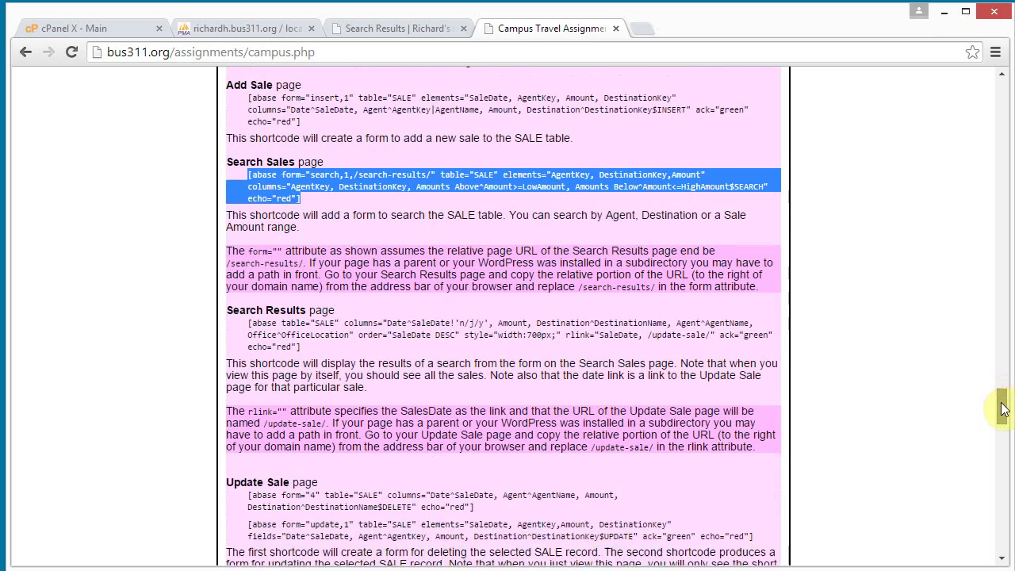
click(278, 222)
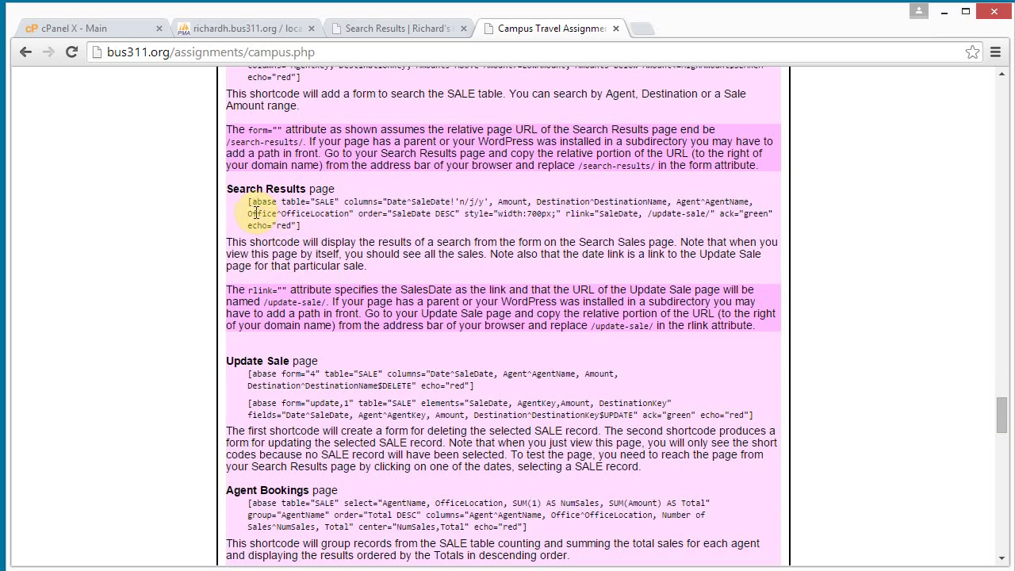
drag(247, 201, 300, 225)
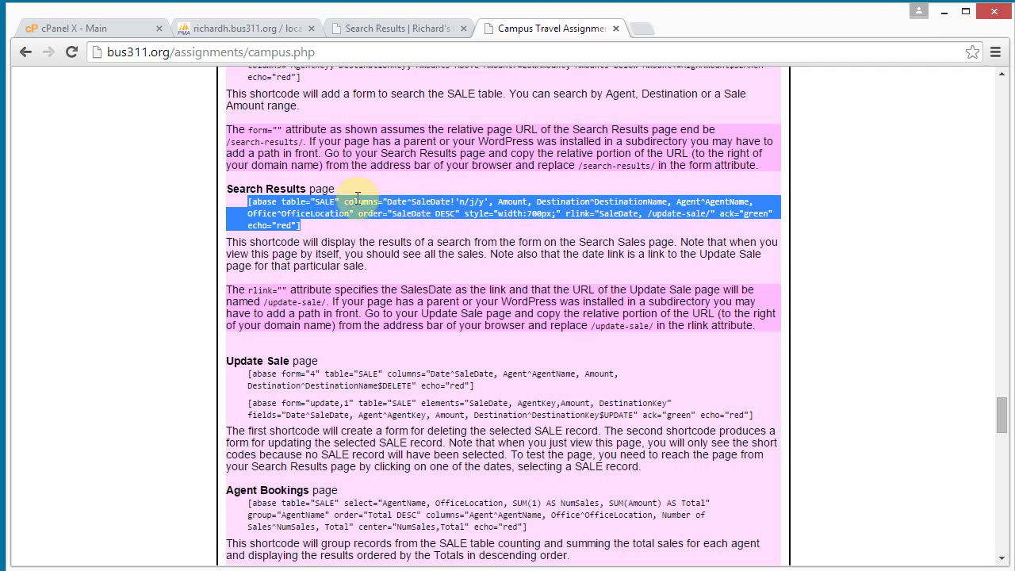
right_click(397, 207)
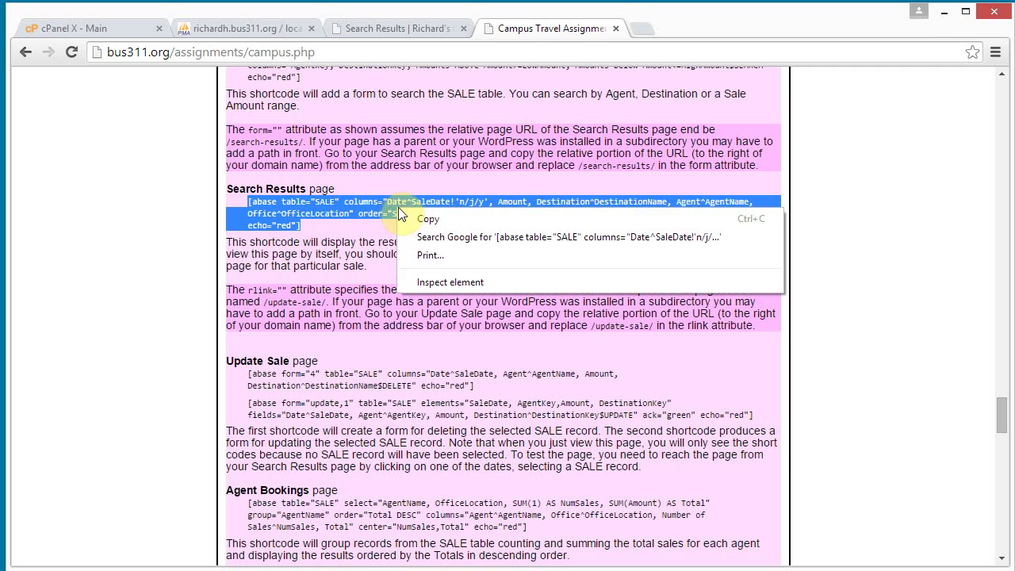
click(414, 221)
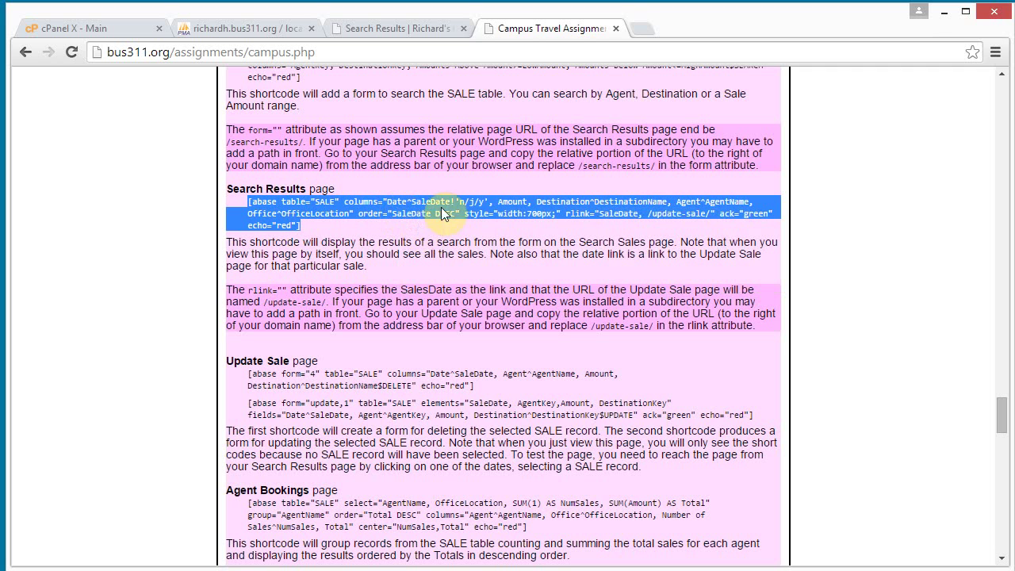
Open the Search Results page for editing, paste the copied SALE shortcode, update the page and view its sales table
click(388, 32)
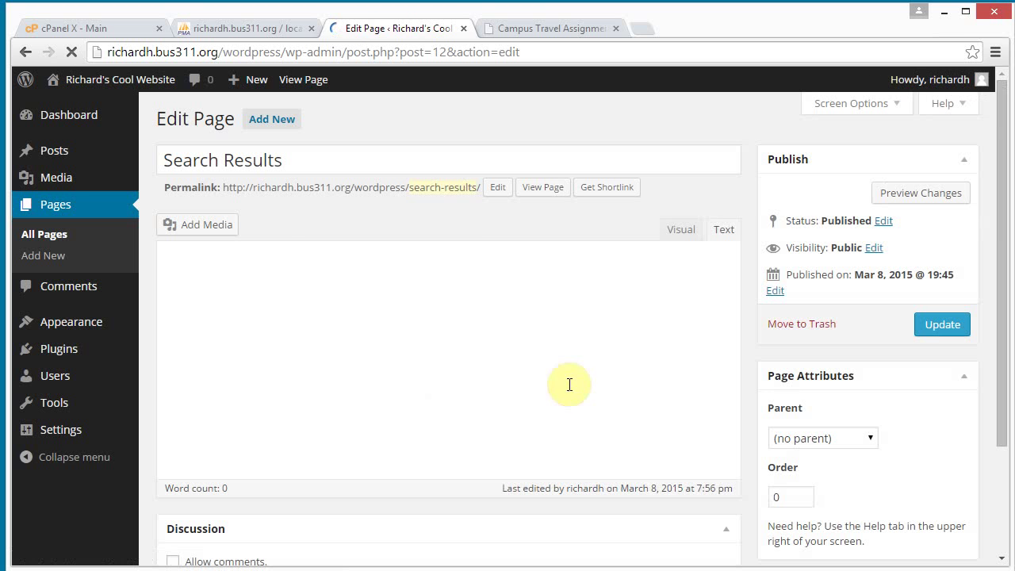
right_click(263, 313)
click(334, 418)
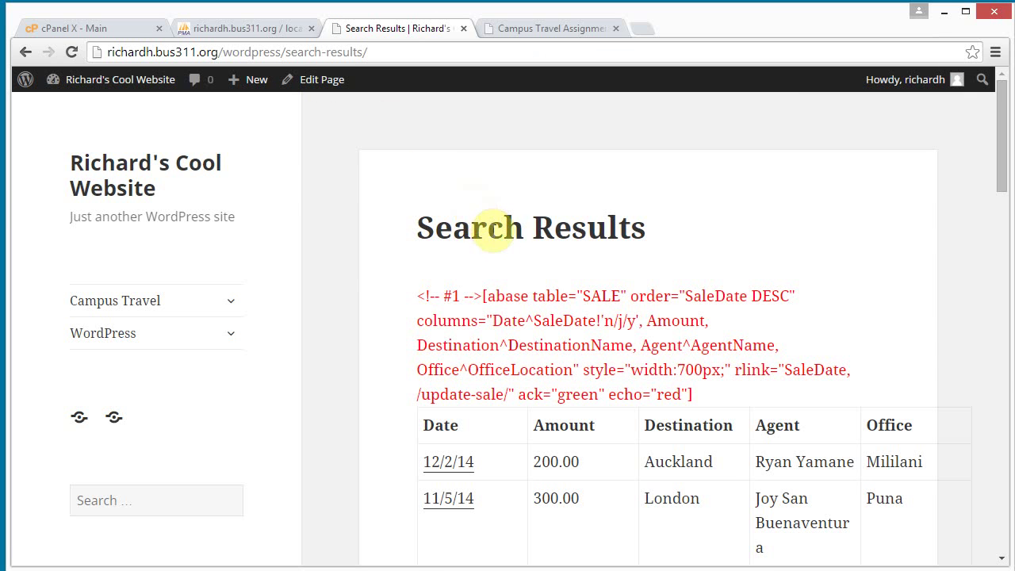
mouse_move(998, 116)
mouse_down()
mouse_move(999, 335)
mouse_move(1004, 131)
mouse_up()
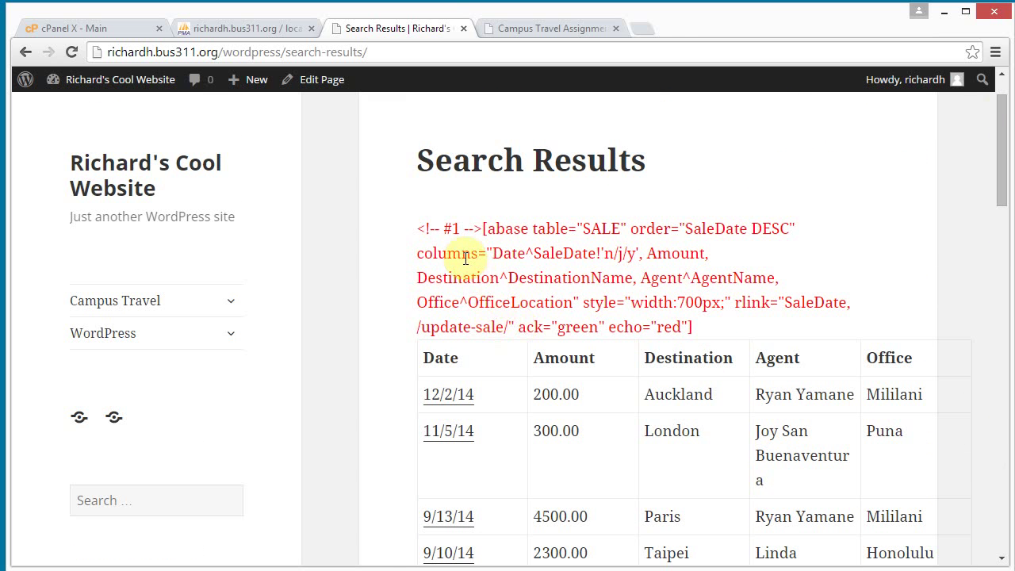
Open Search Sales under Campus Travel, search by a different agent under AgentKey and review the matching sales
click(227, 302)
click(143, 432)
drag(1004, 166, 1004, 225)
click(597, 319)
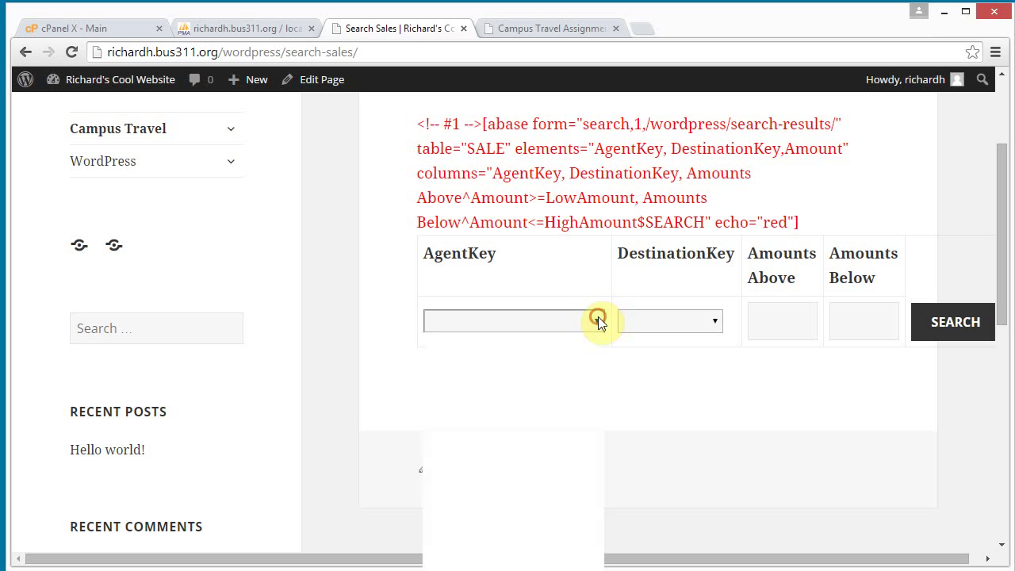
click(549, 567)
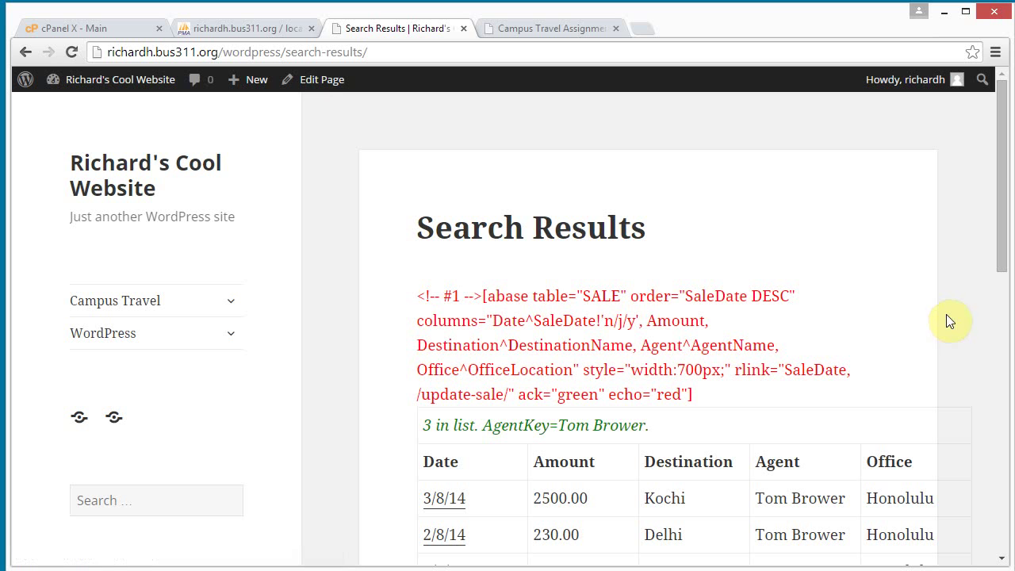
drag(1006, 185, 1001, 245)
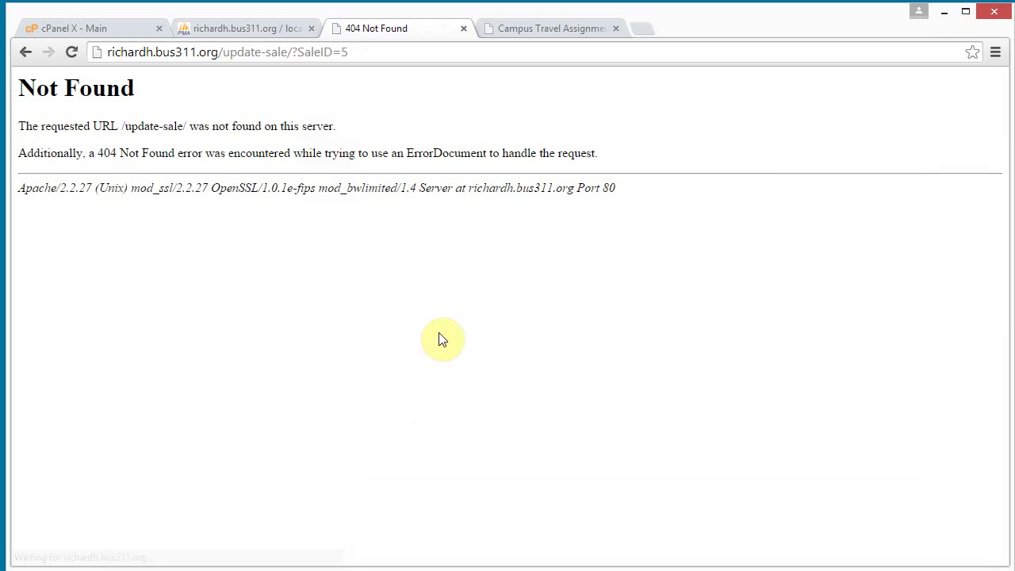
Add wordpress/ before update-sale/ in the page address and load the Update Sale page from that path
click(224, 53)
click(225, 52)
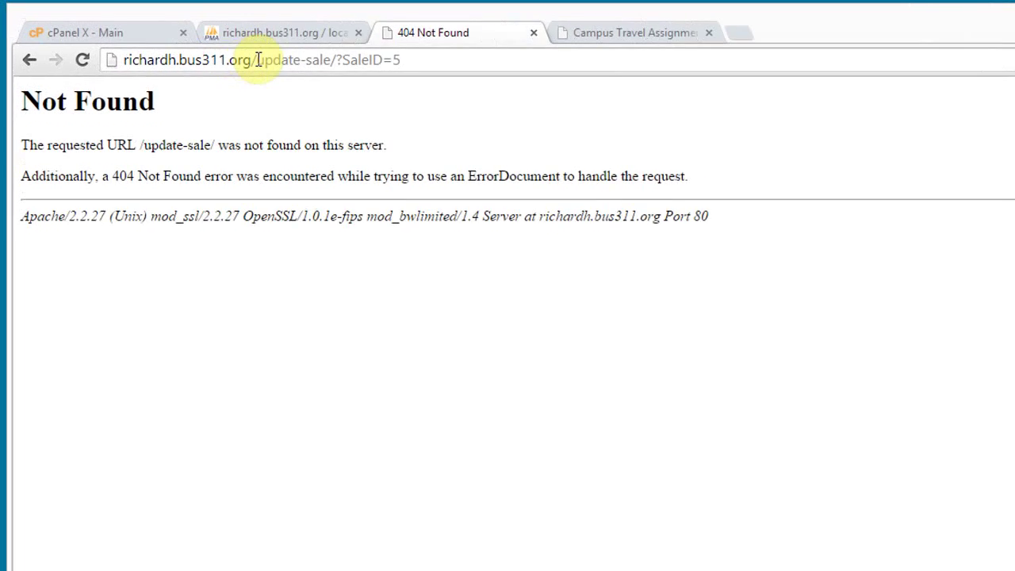
text(wordpress)
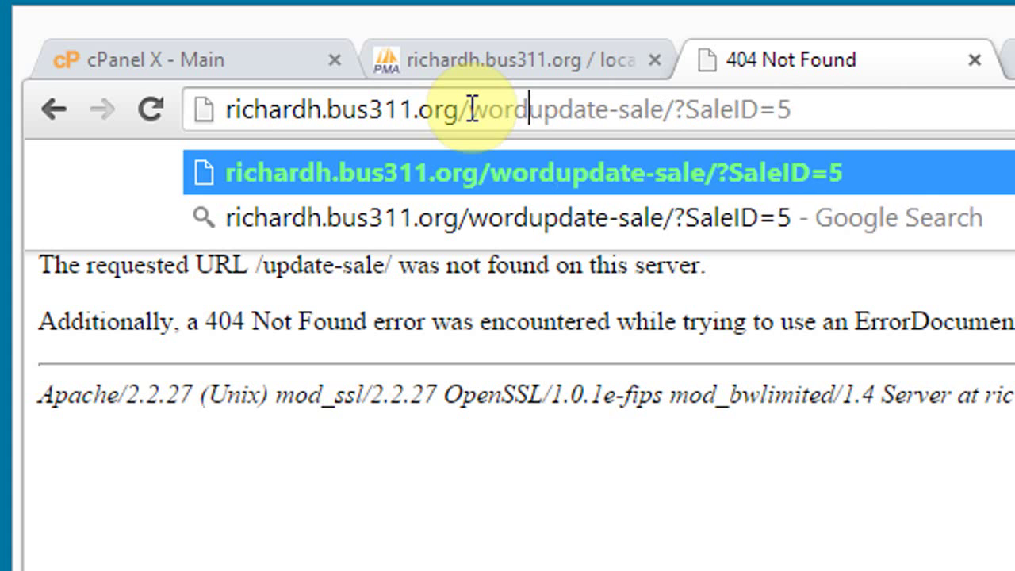
text(/)
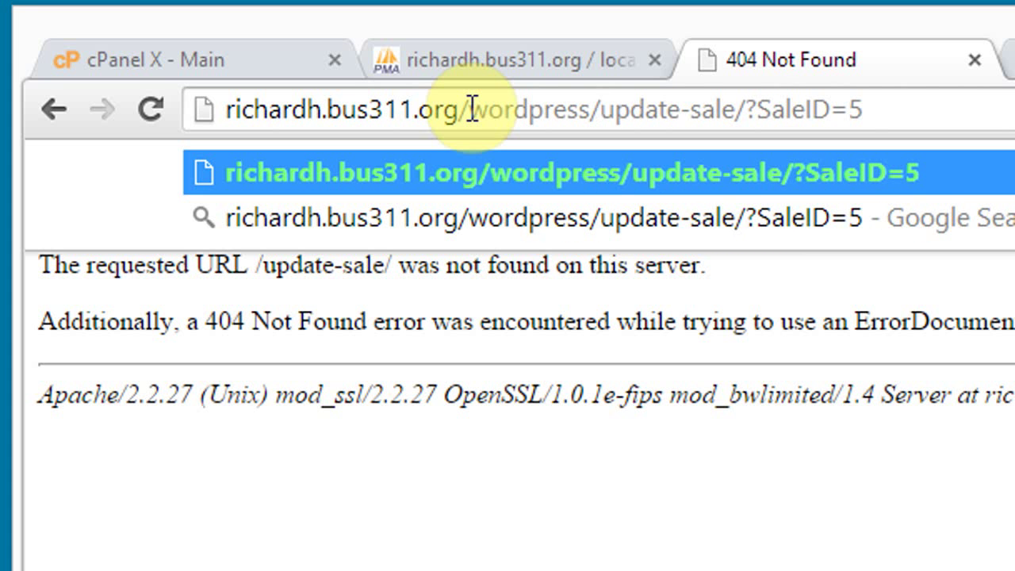
key(Return)
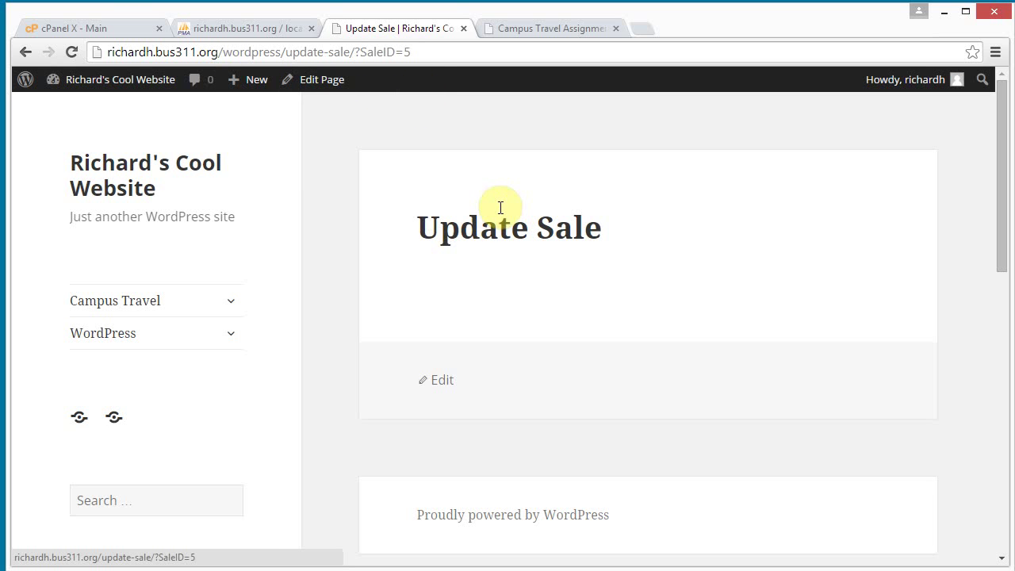
Go back to the search results, highlight the rlink attribute in the echoed shortcode and open the Search Results page for editing
click(24, 52)
click(24, 52)
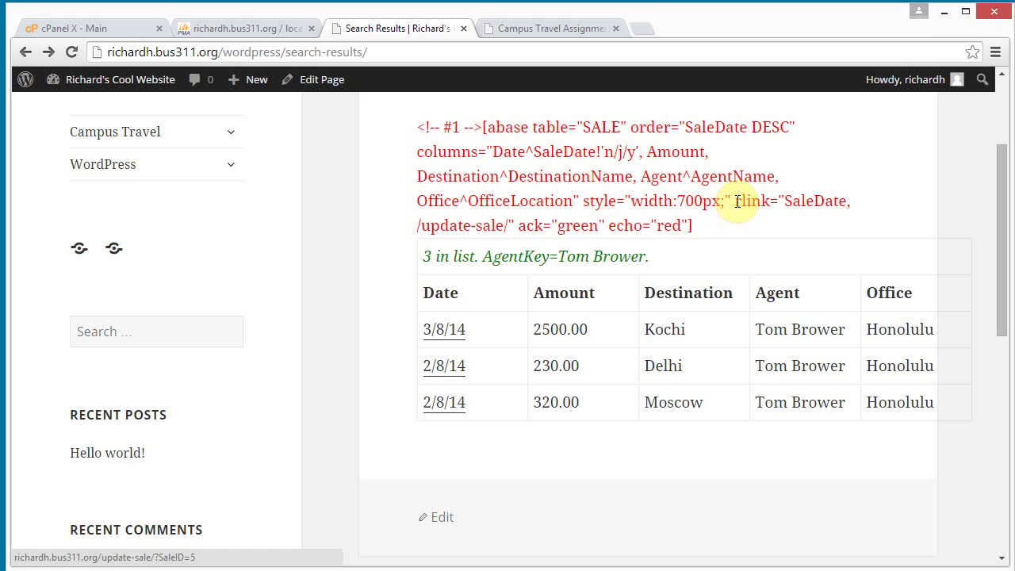
drag(736, 201, 516, 232)
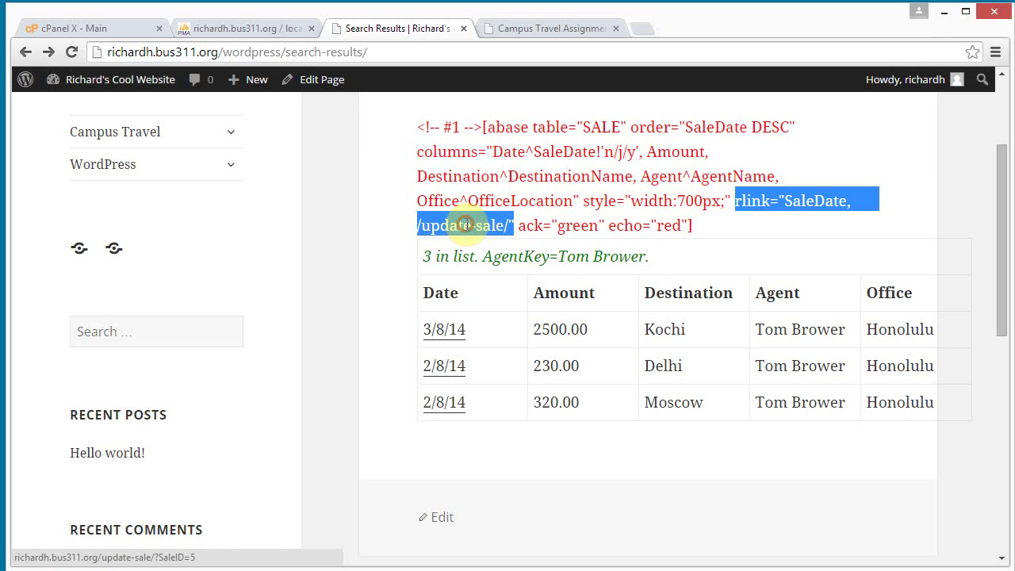
click(321, 80)
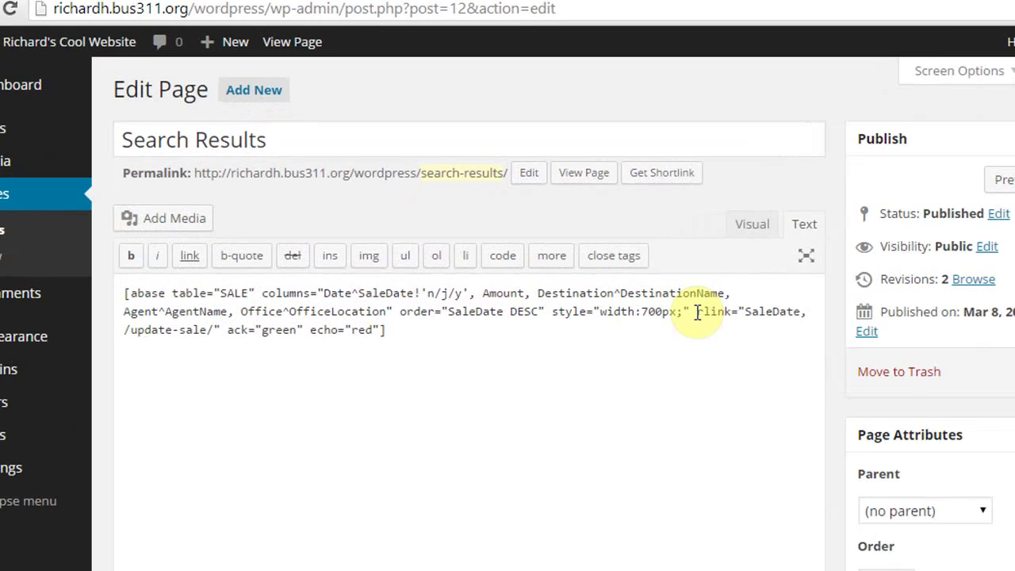
Insert /wordpress before /update-sale/ in the shortcode's rlink attribute on the Search Results page and update the page
click(657, 301)
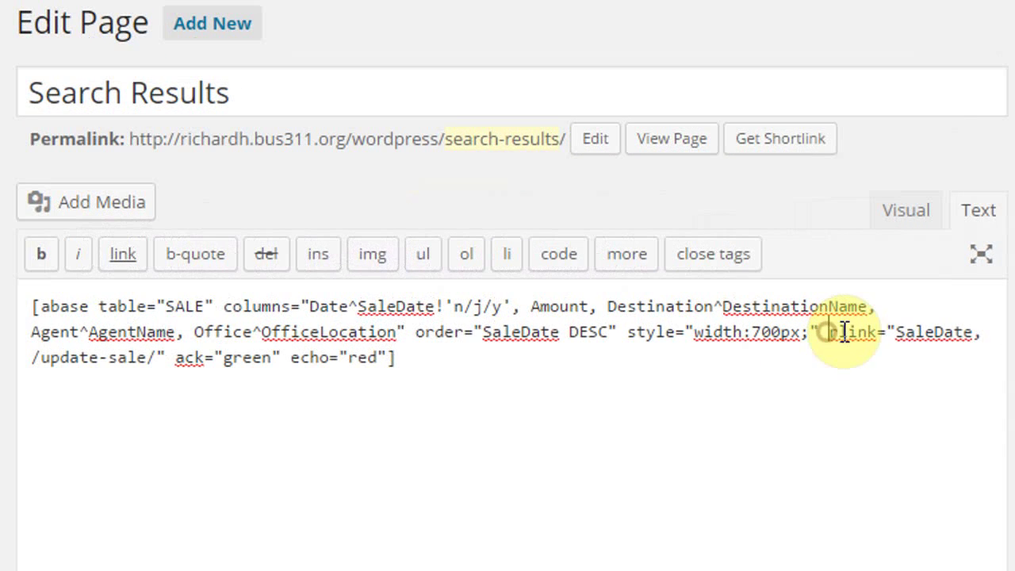
double_click(920, 327)
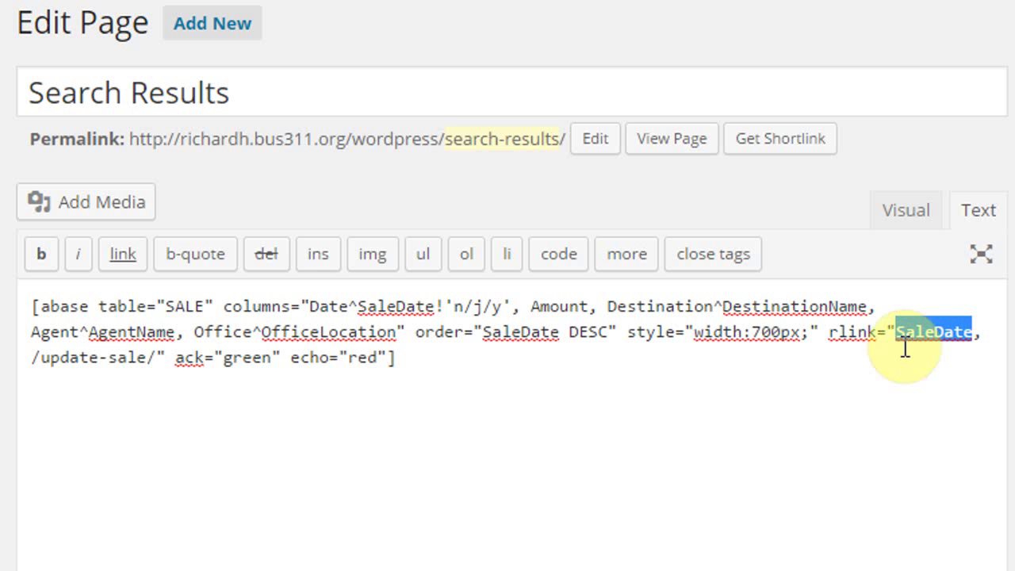
click(49, 362)
click(31, 360)
drag(31, 359, 149, 358)
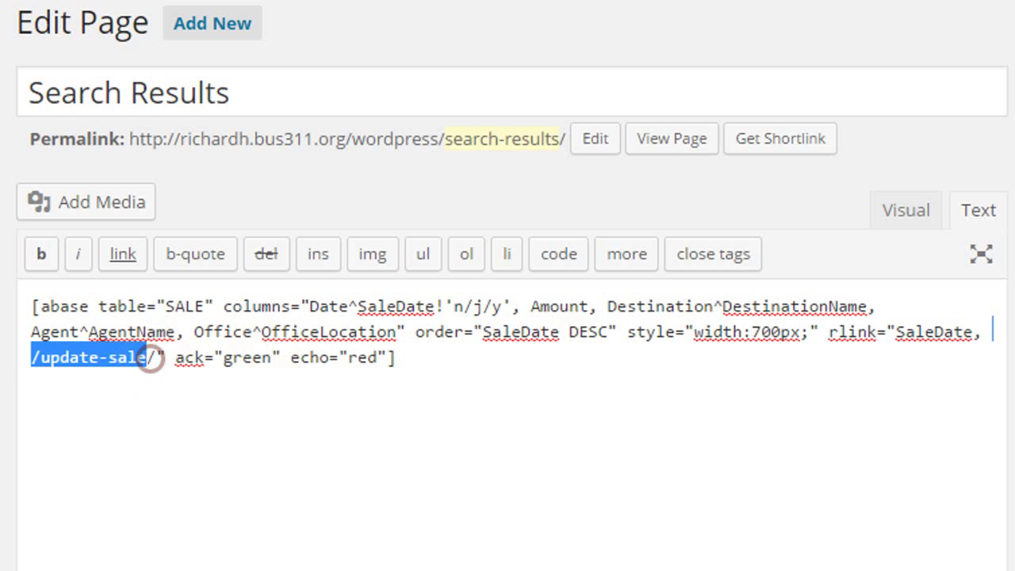
click(30, 357)
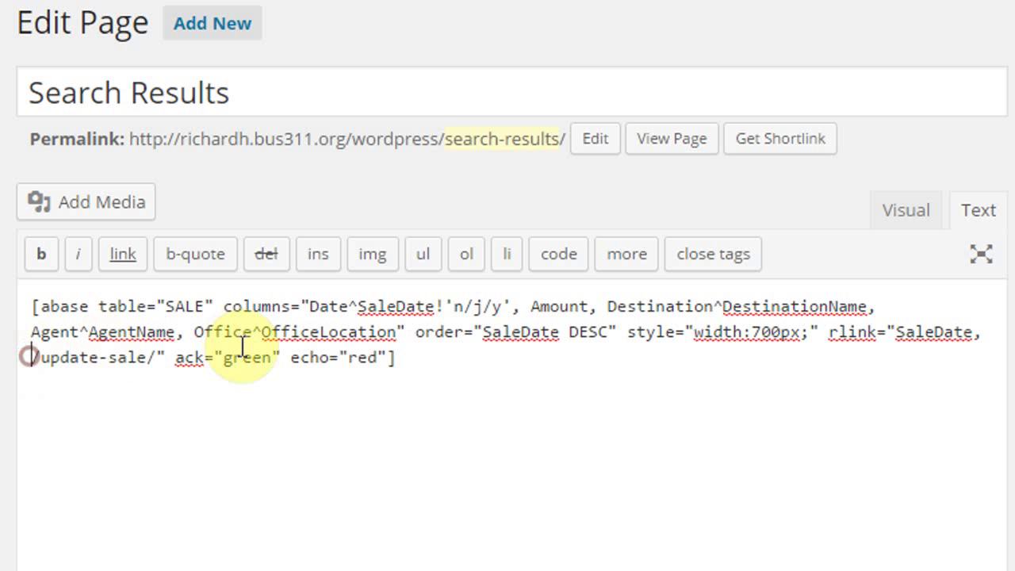
text(/wordpr)
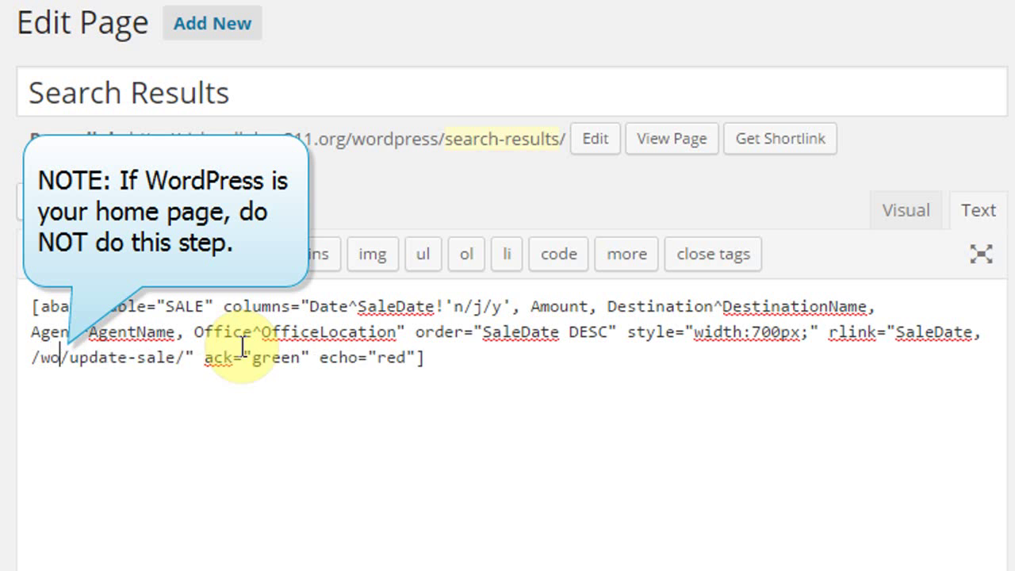
text(ess)
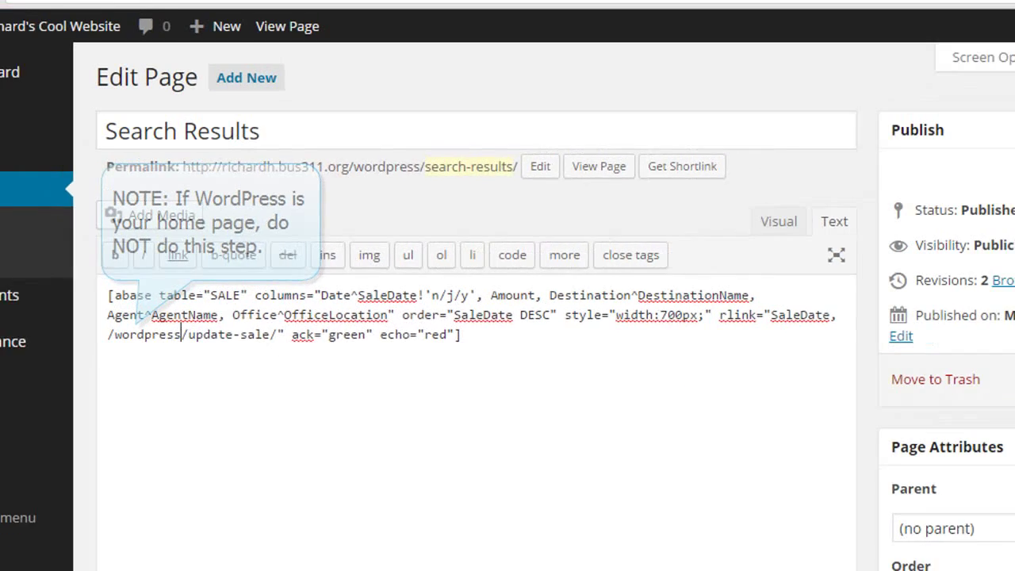
click(969, 361)
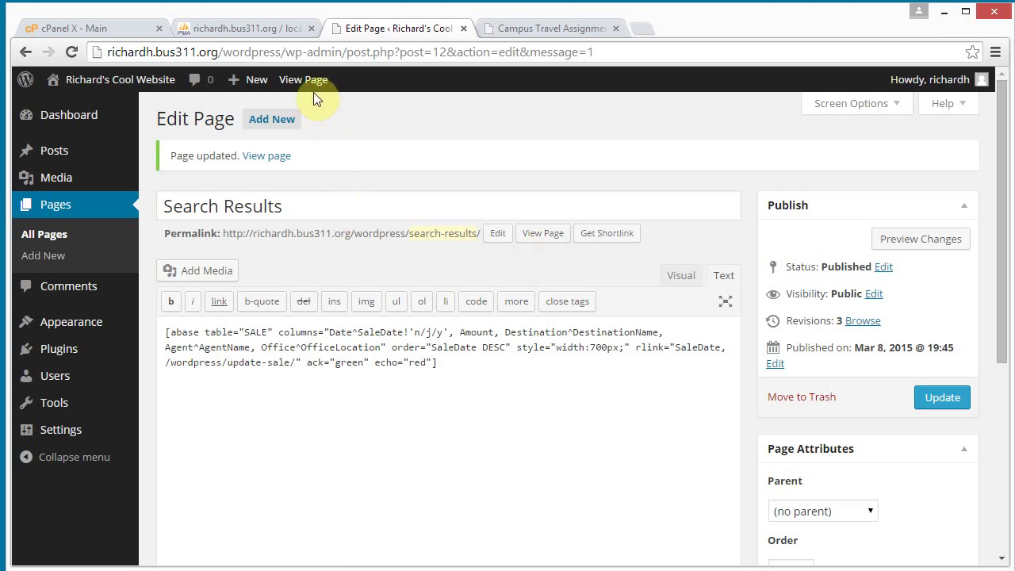
View the Search Results page and follow a sale's date link to check that it leads to the Update Sale page
click(310, 92)
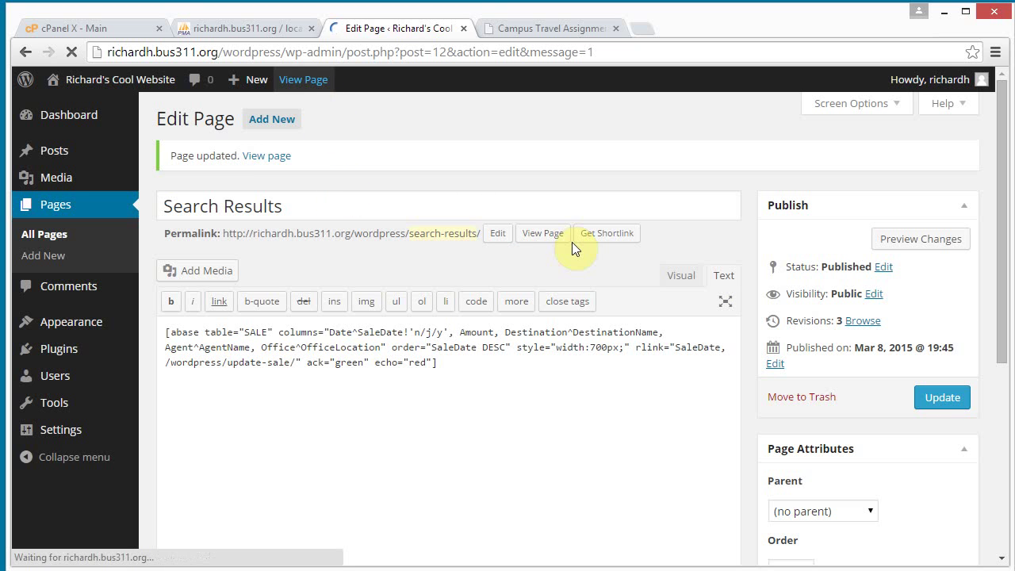
mouse_move(997, 151)
mouse_down()
mouse_move(1005, 219)
mouse_move(1001, 150)
mouse_up()
click(465, 291)
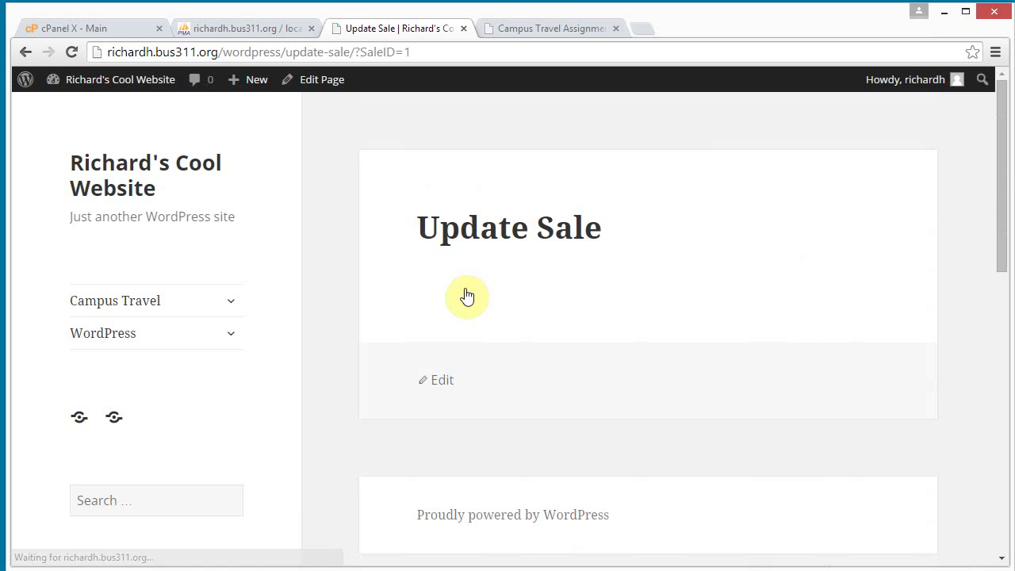
drag(429, 228, 568, 236)
click(567, 236)
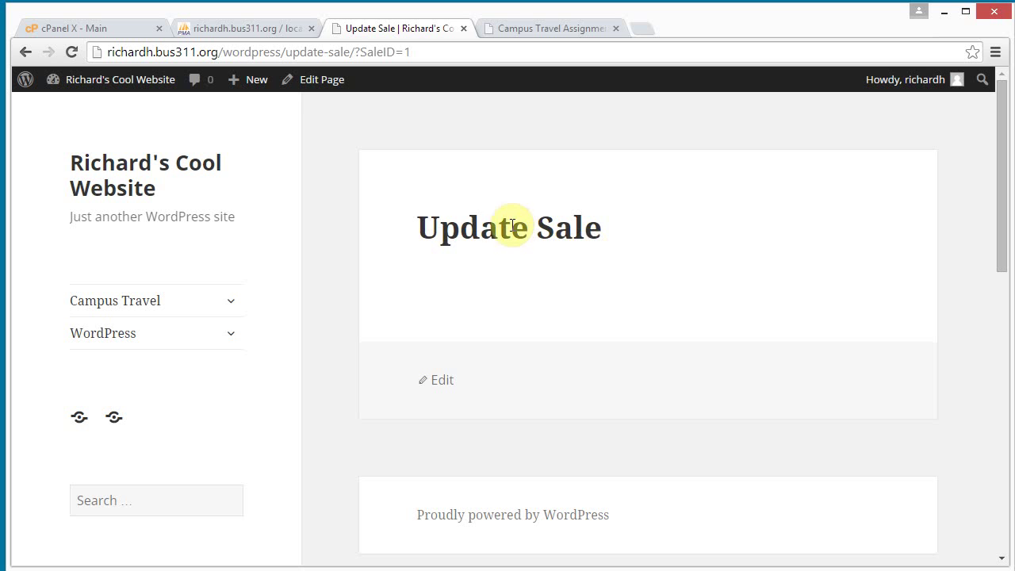
Copy both Update Sale shortcodes, the form="4" delete form and the form="update,1" form, from the Campus Travel assignment page
click(506, 33)
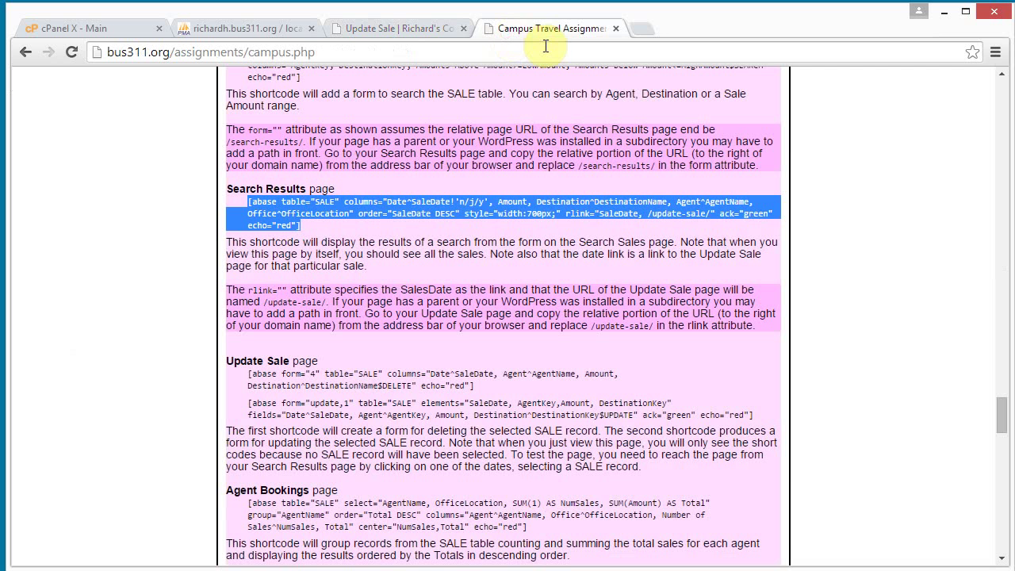
drag(1003, 406, 1002, 423)
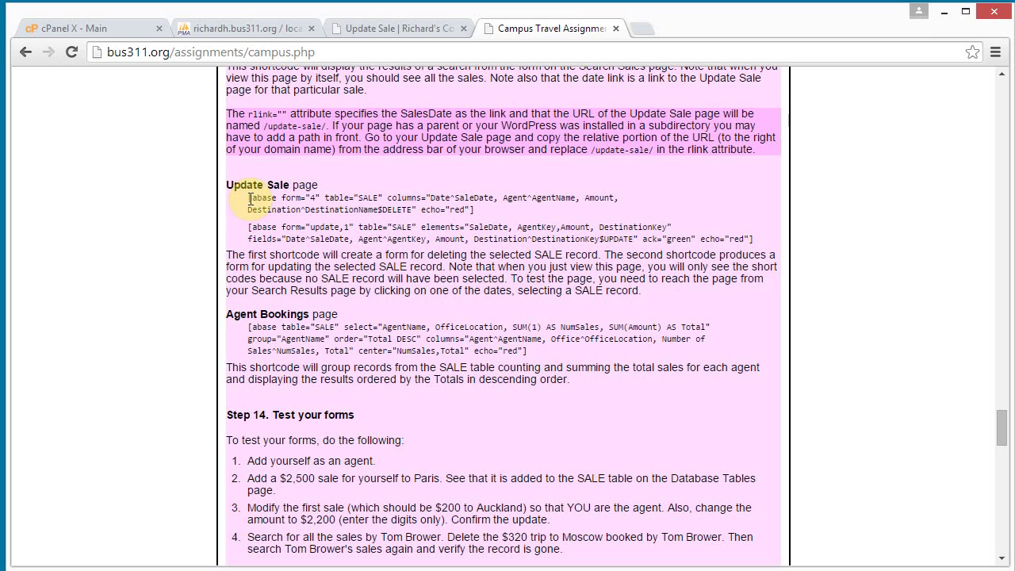
drag(249, 198, 465, 222)
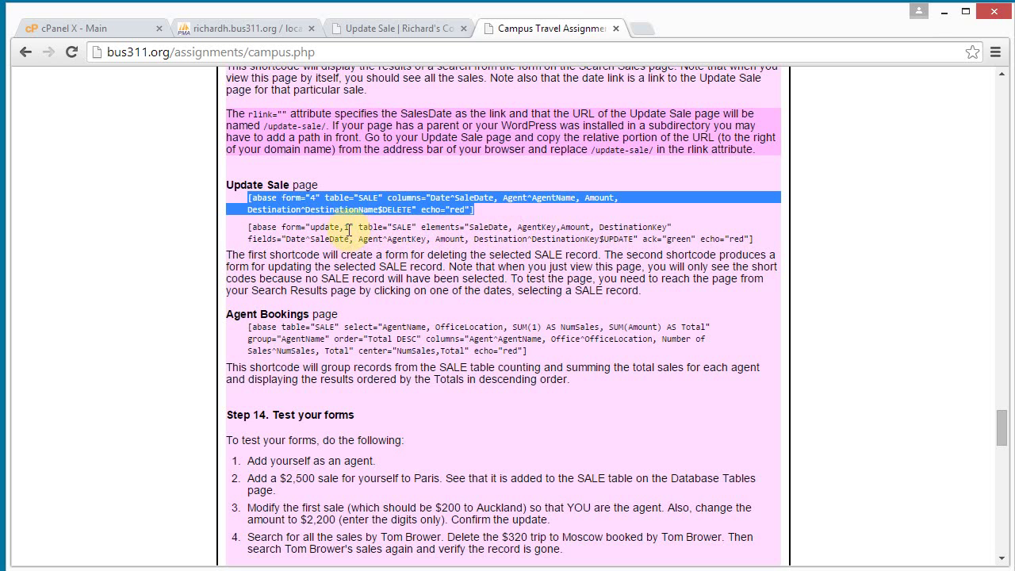
click(294, 230)
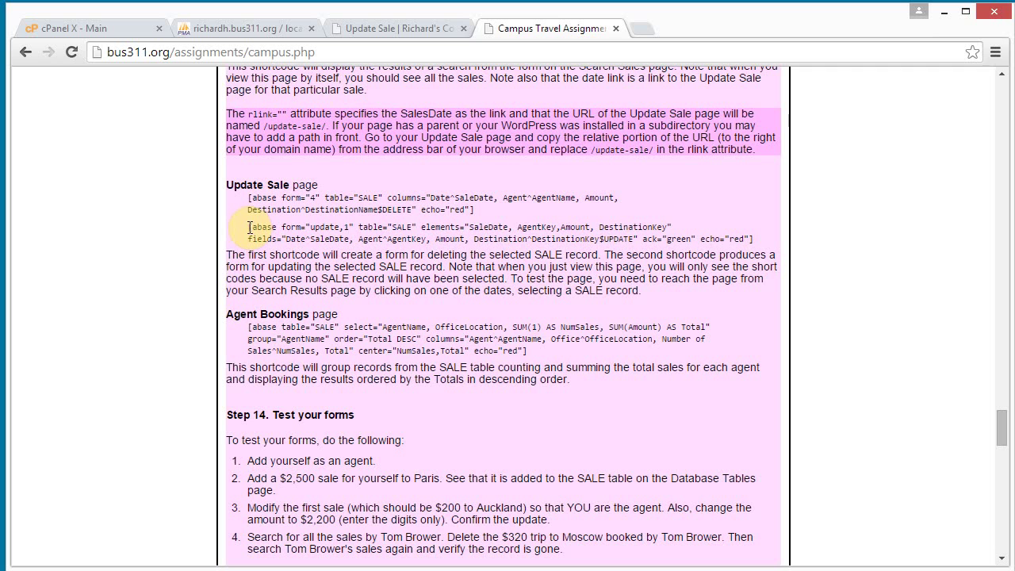
drag(249, 228, 740, 238)
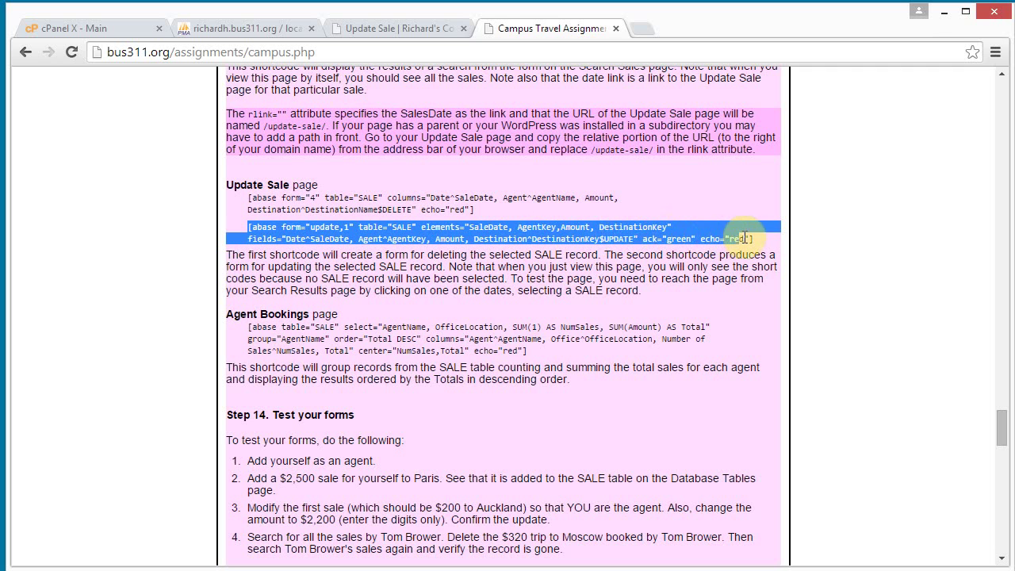
click(437, 226)
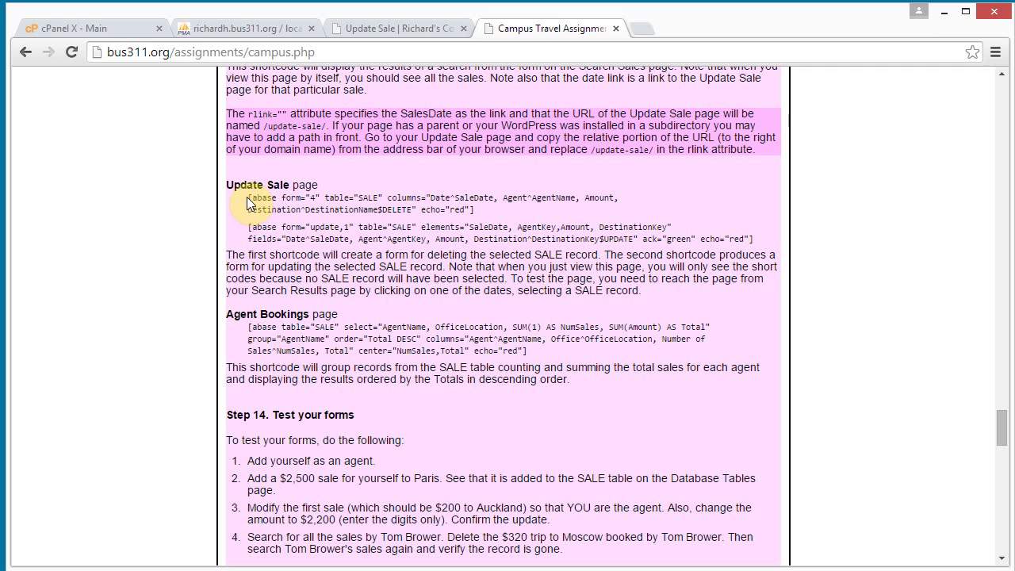
drag(248, 197, 757, 238)
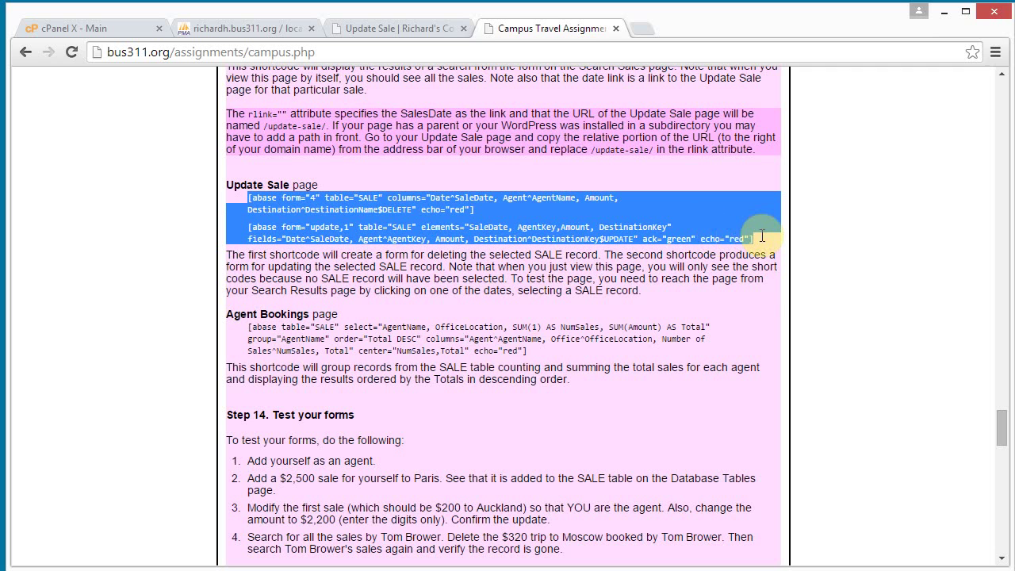
right_click(503, 220)
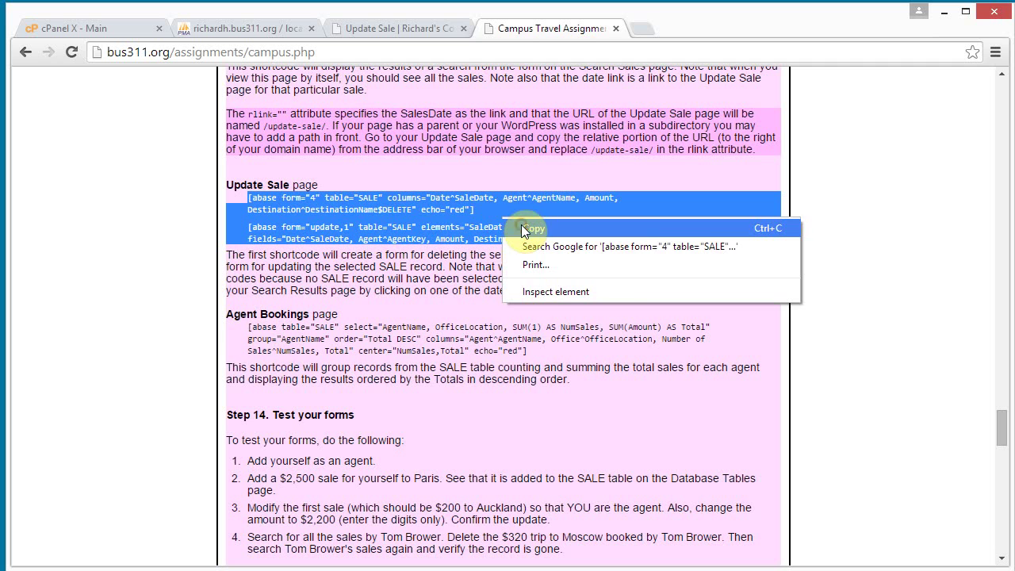
click(528, 229)
Open the Update Sale page for editing and paste the two copied shortcodes, separated by a blank line
click(373, 28)
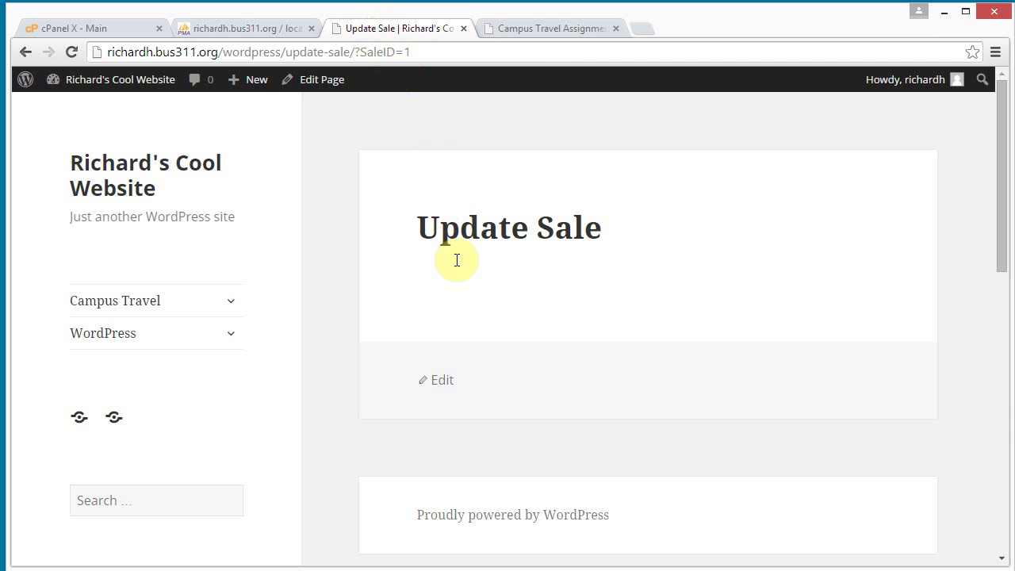
click(448, 381)
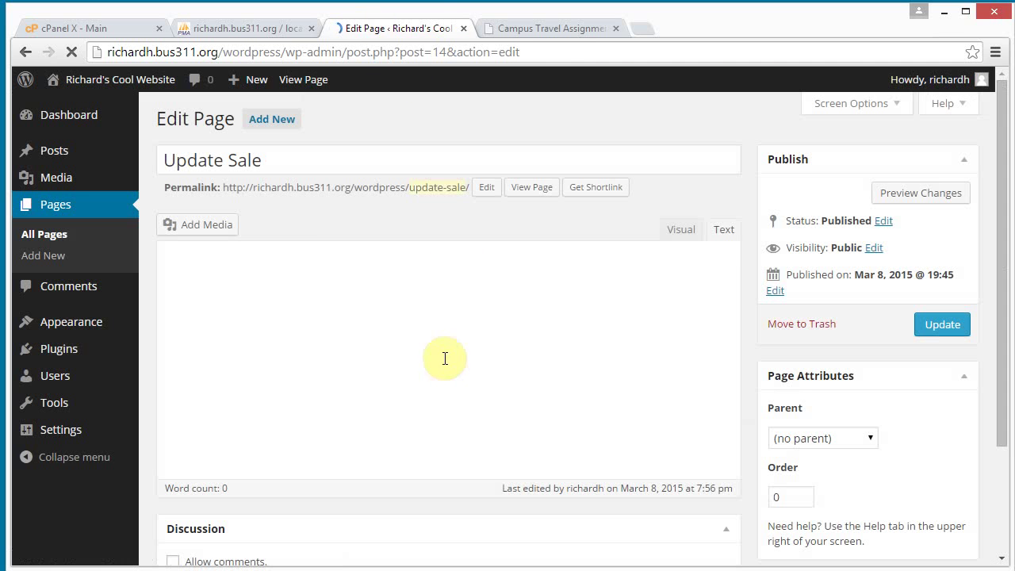
right_click(220, 315)
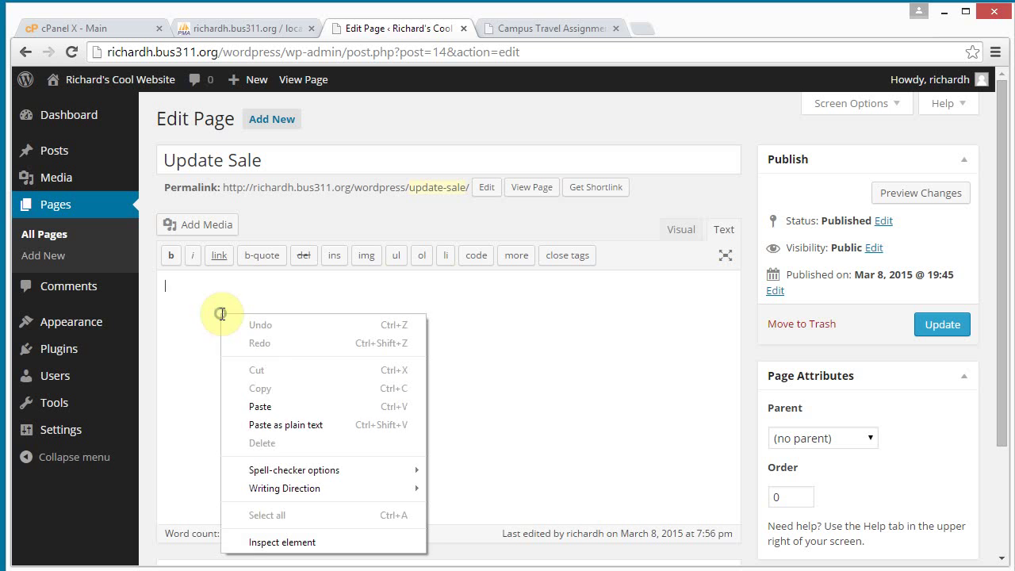
click(267, 423)
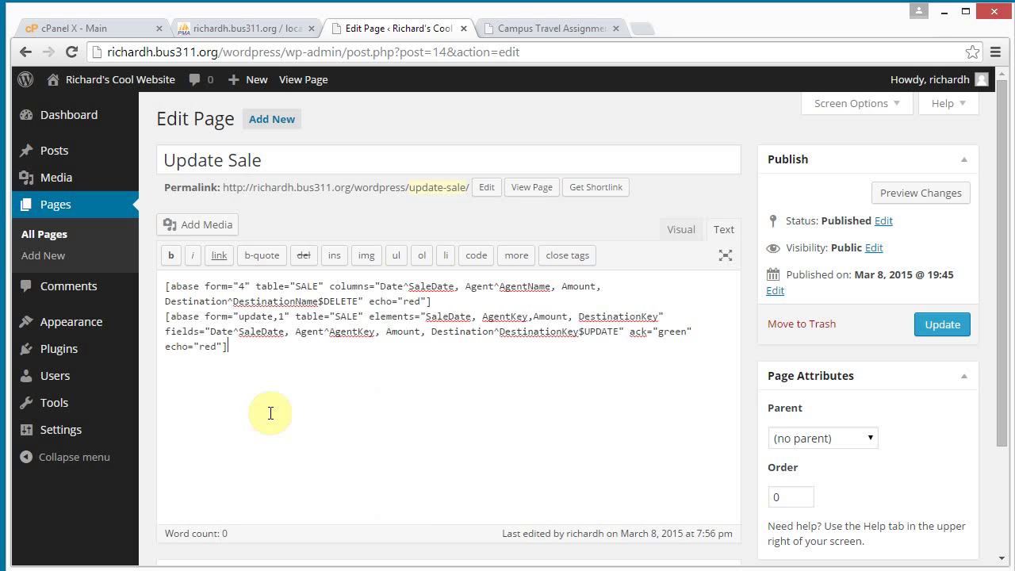
click(464, 295)
key(Return)
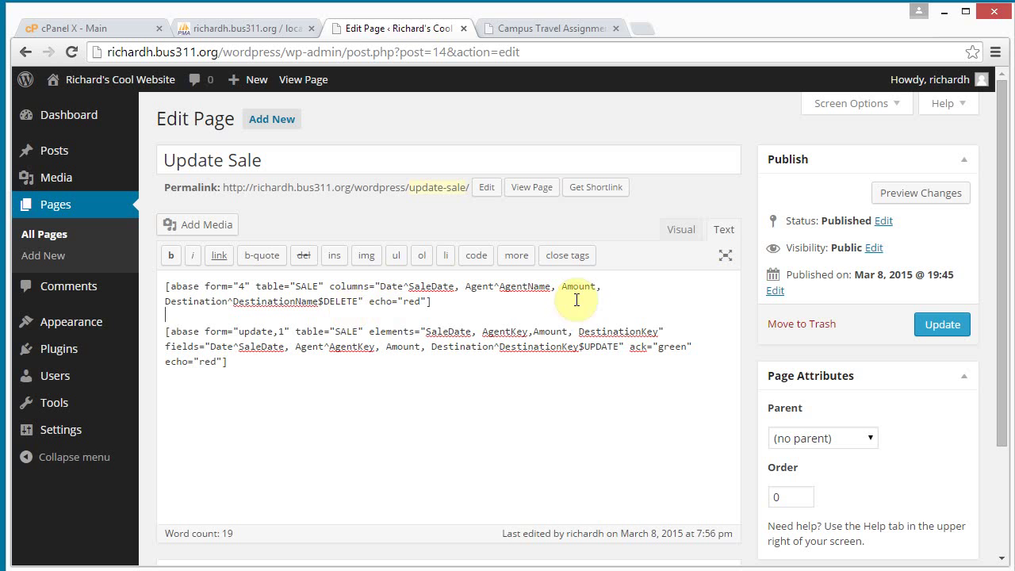
Update the Update Sale page and view its echoed shortcodes on the site
click(943, 325)
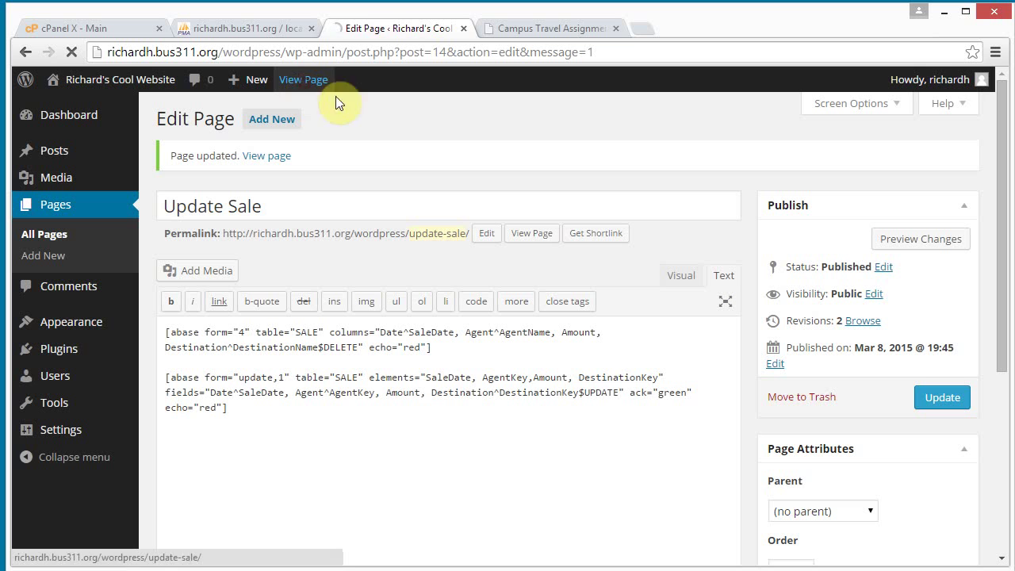
click(525, 231)
scroll(626, 363, down, 1)
scroll(628, 349, up, 1)
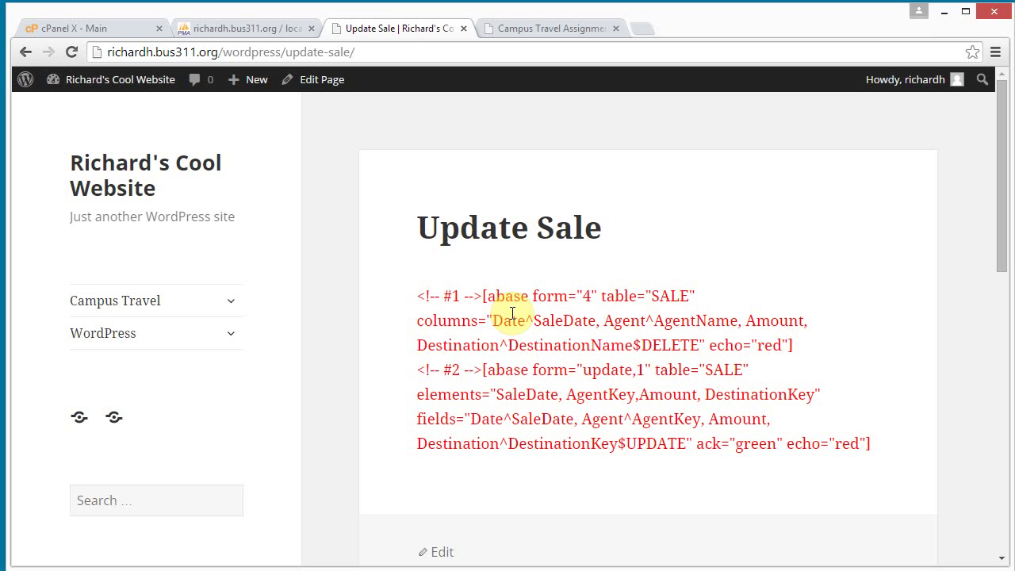
Open Search Sales under Campus Travel and search the sales by an agent chosen under AgentKey
click(229, 304)
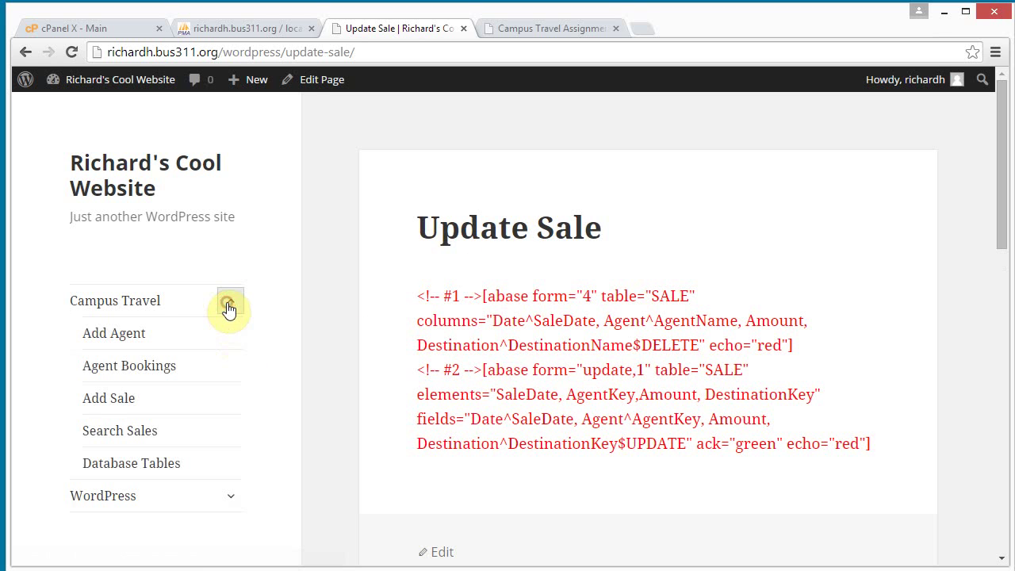
click(124, 432)
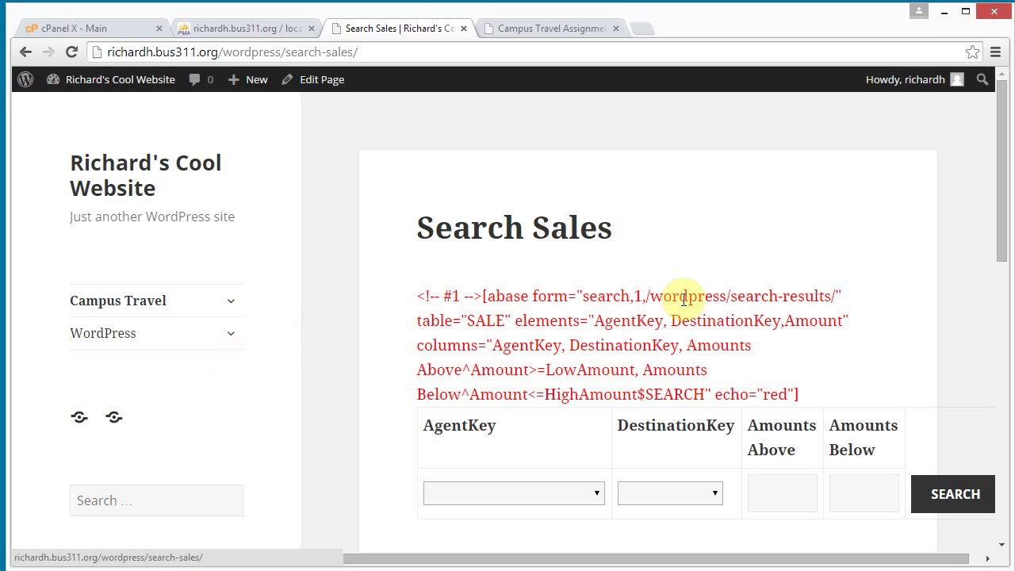
drag(996, 187, 999, 261)
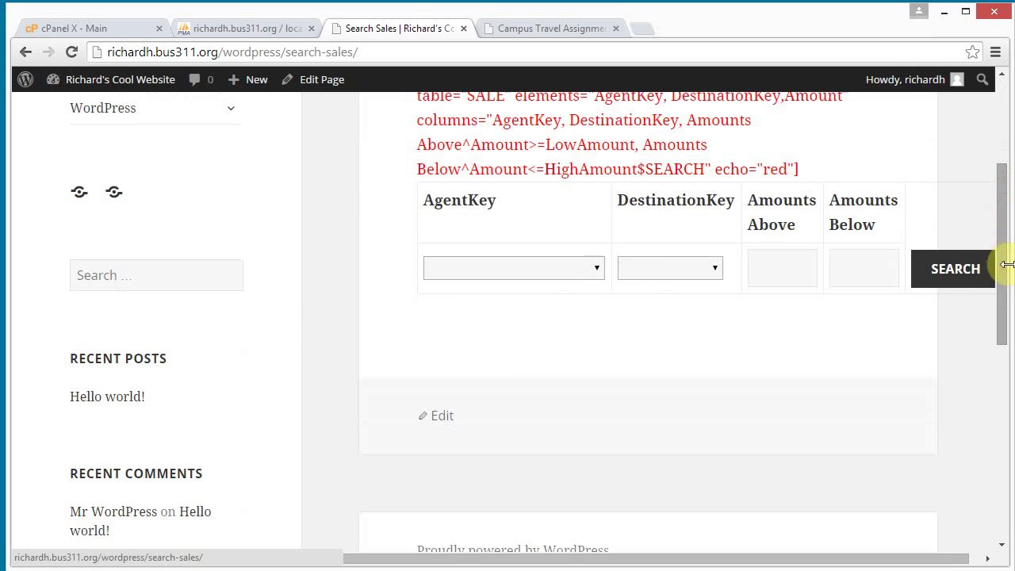
click(593, 271)
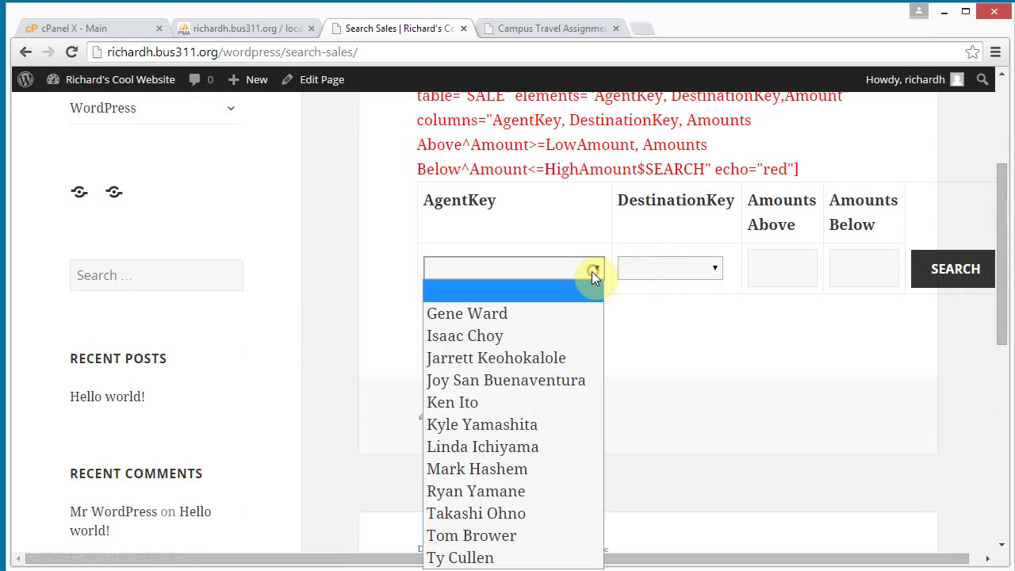
click(542, 533)
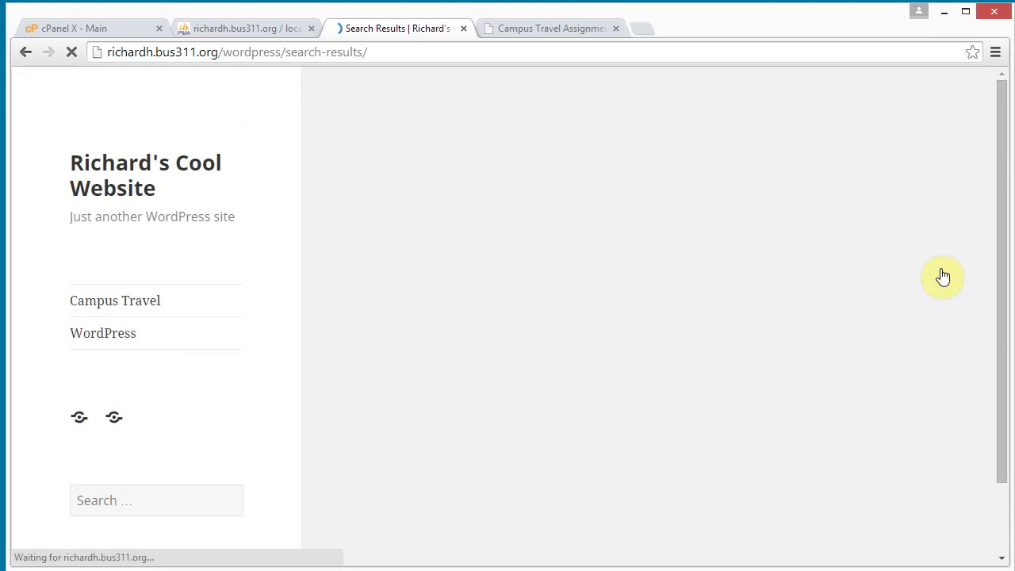
Open the Moscow sale from the search results through its date link and examine its delete and update forms, including the agent choices
drag(1000, 165, 1002, 248)
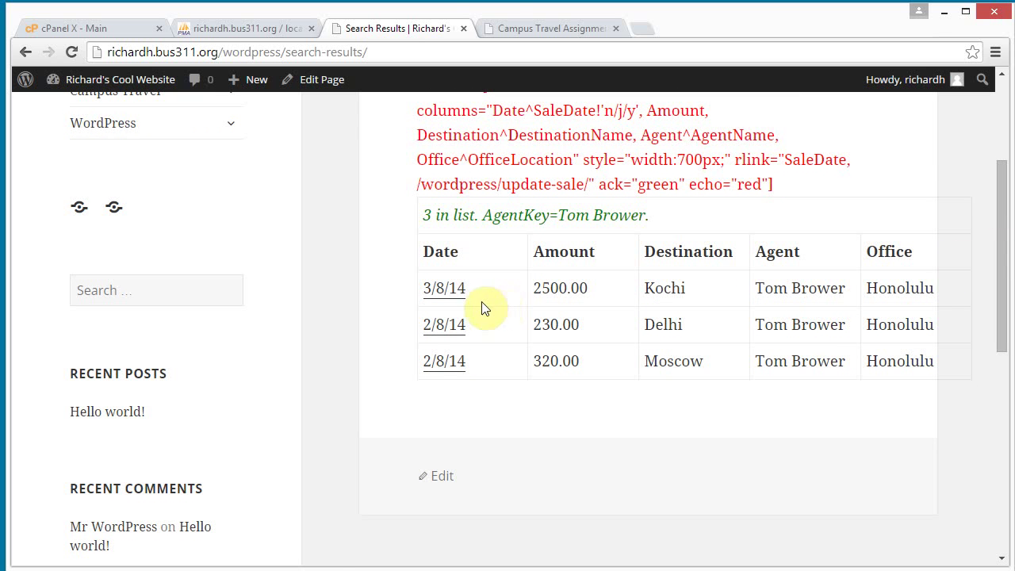
click(448, 364)
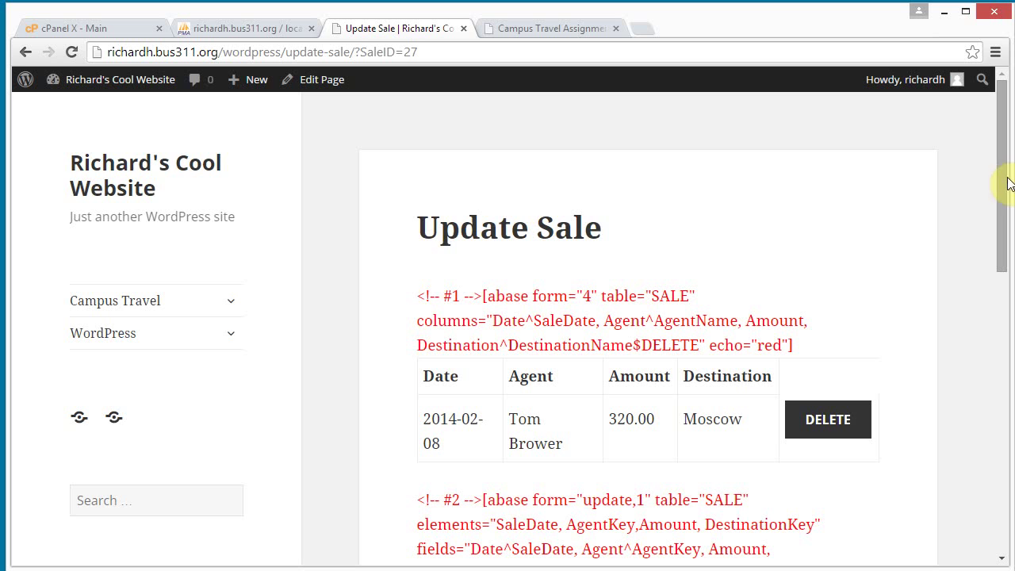
drag(1004, 176, 1003, 223)
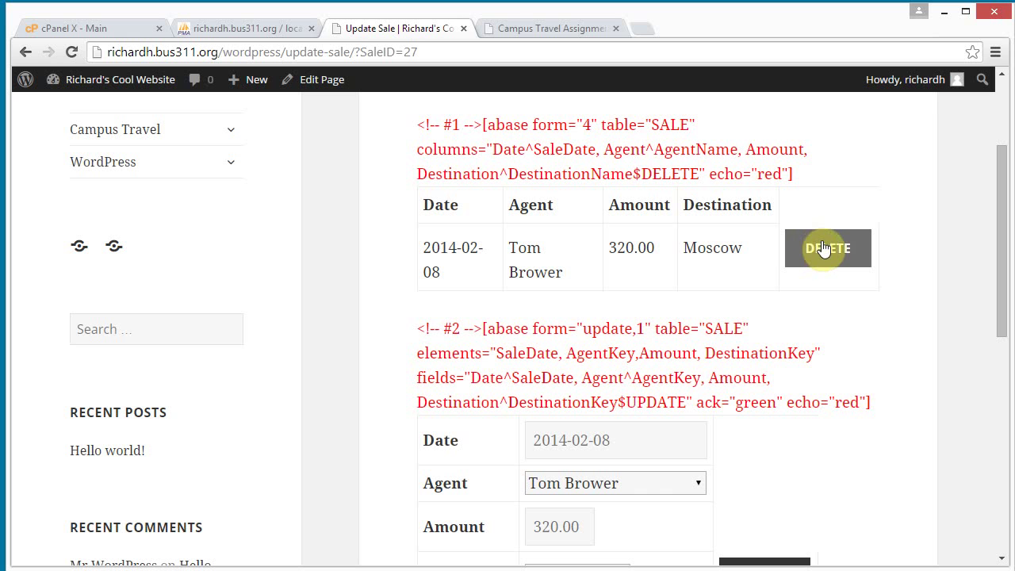
drag(999, 222, 997, 319)
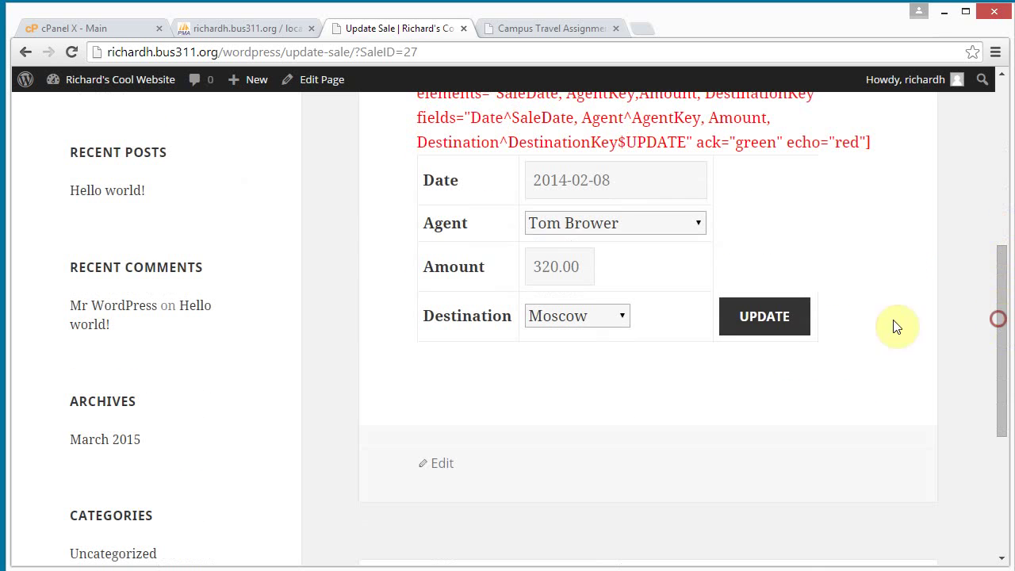
click(698, 226)
click(698, 226)
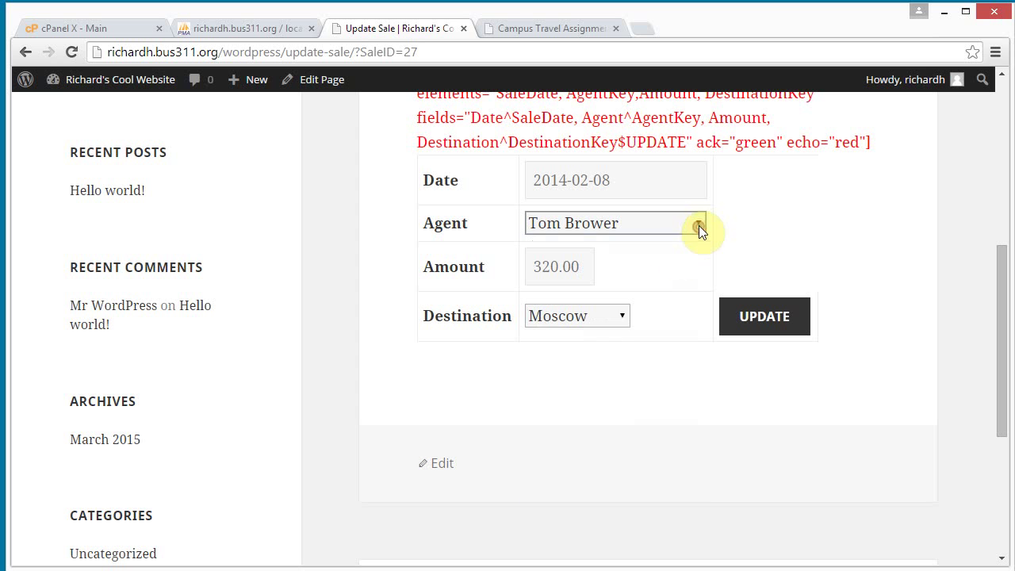
Examine the destination choices and the date and amount fields of the Moscow sale's update form
click(607, 316)
click(616, 316)
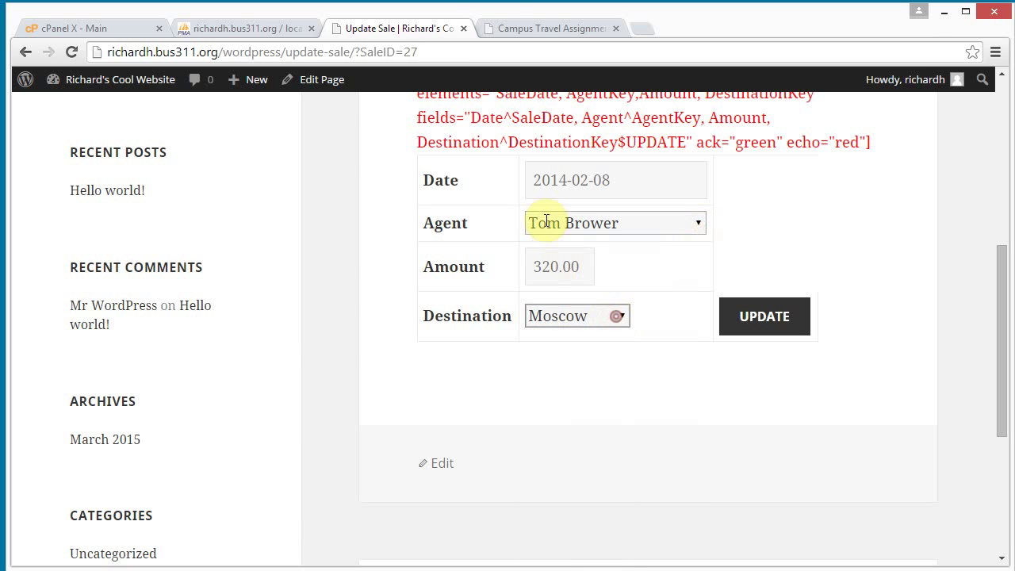
click(624, 172)
click(583, 259)
drag(1000, 327, 1004, 215)
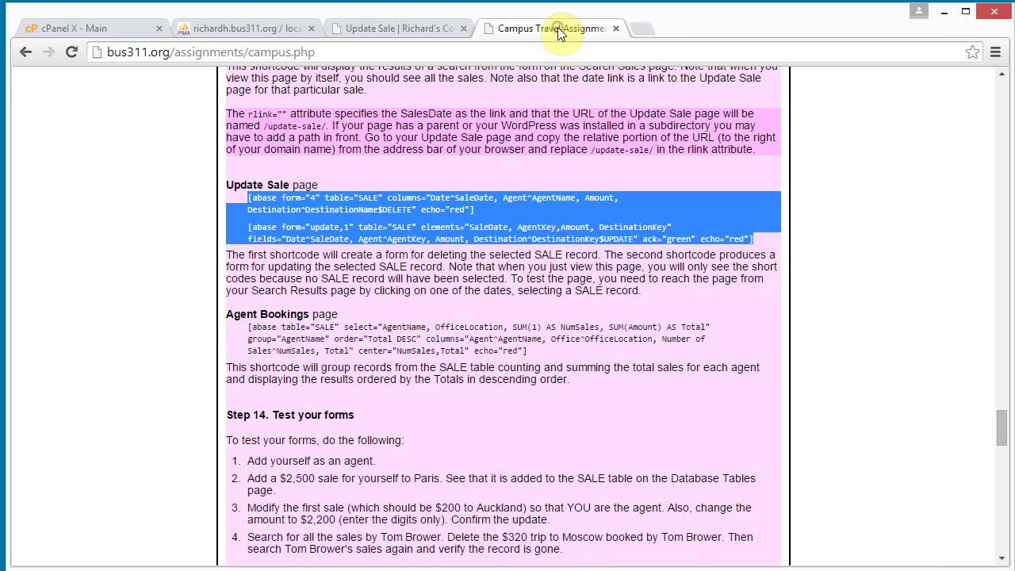
Switch to the Campus Travel assignment page and copy the Agent Bookings page shortcode
click(557, 27)
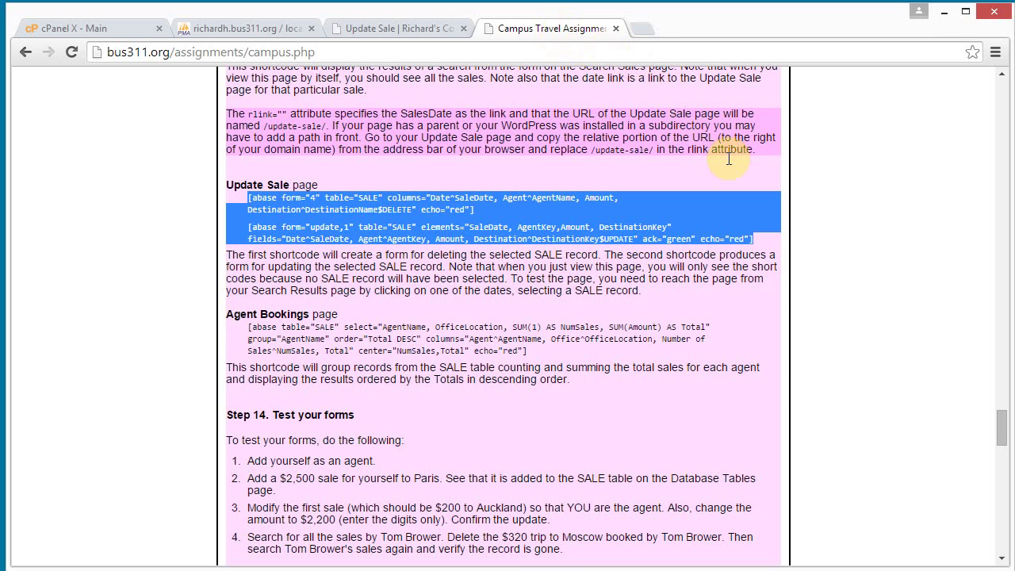
scroll(1002, 422, down, 3)
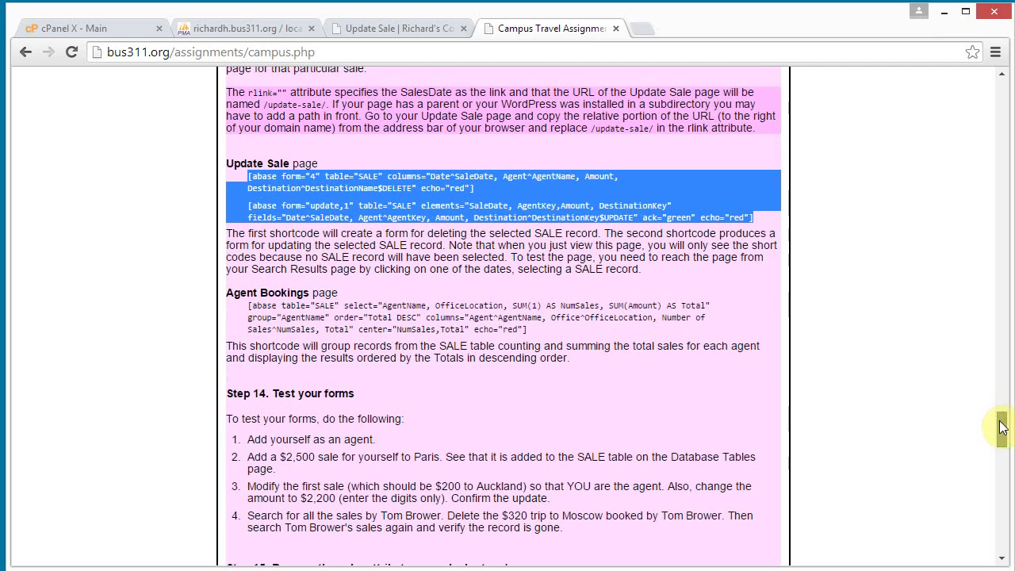
click(355, 233)
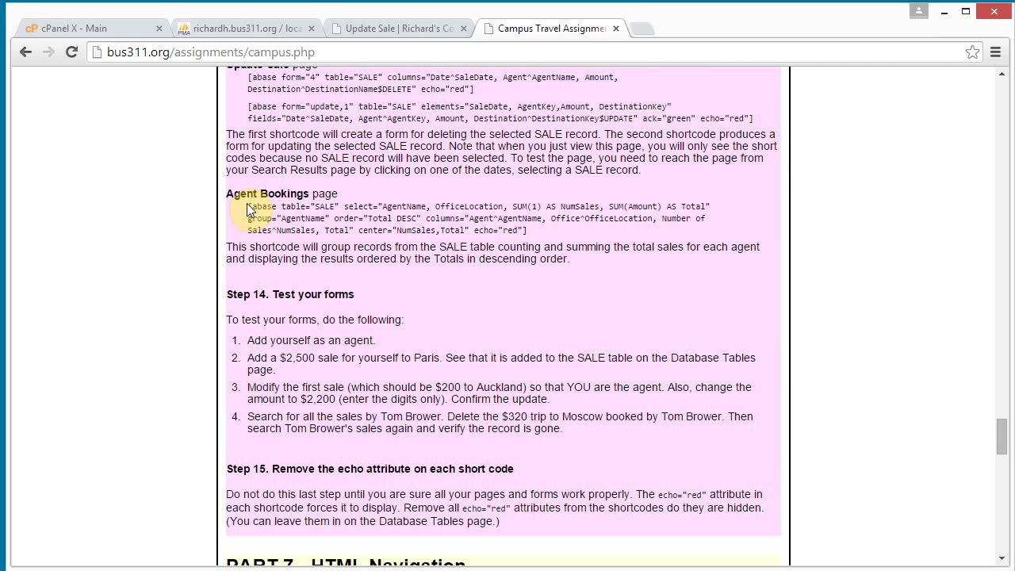
drag(247, 203, 543, 229)
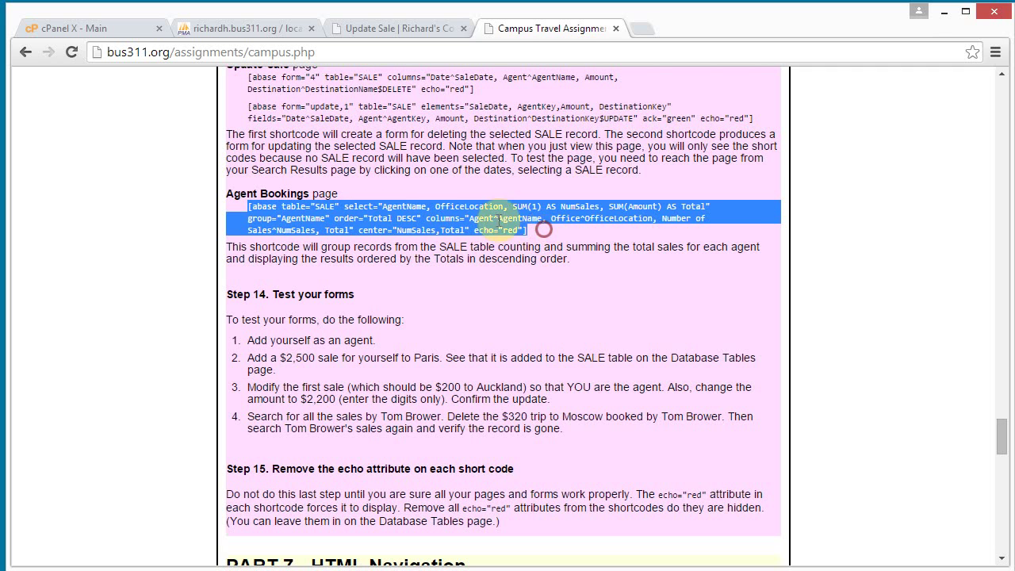
right_click(416, 215)
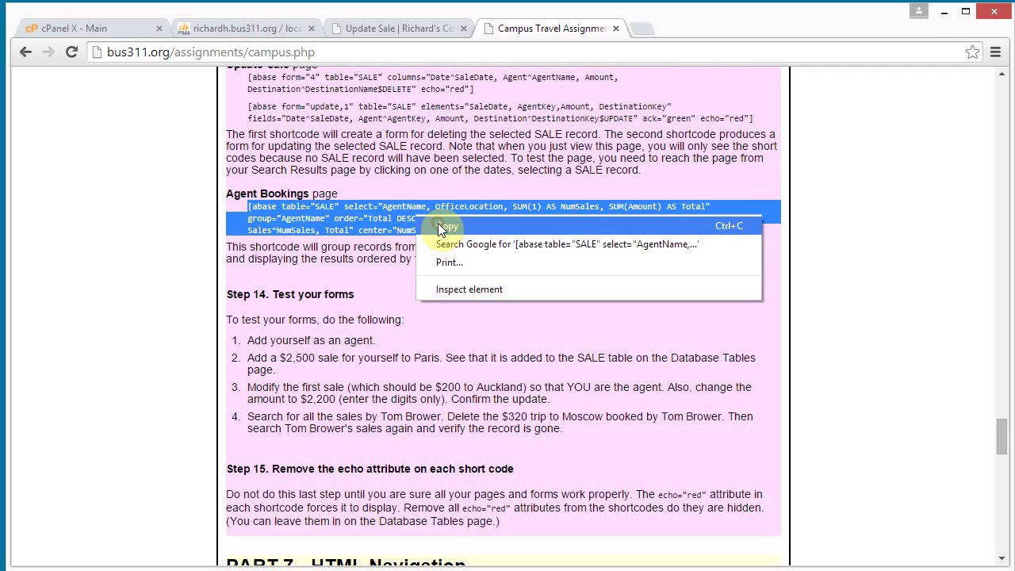
click(442, 227)
Open the Agent Bookings page under Campus Travel for editing, paste the copied shortcode as plain text and update the page
click(402, 30)
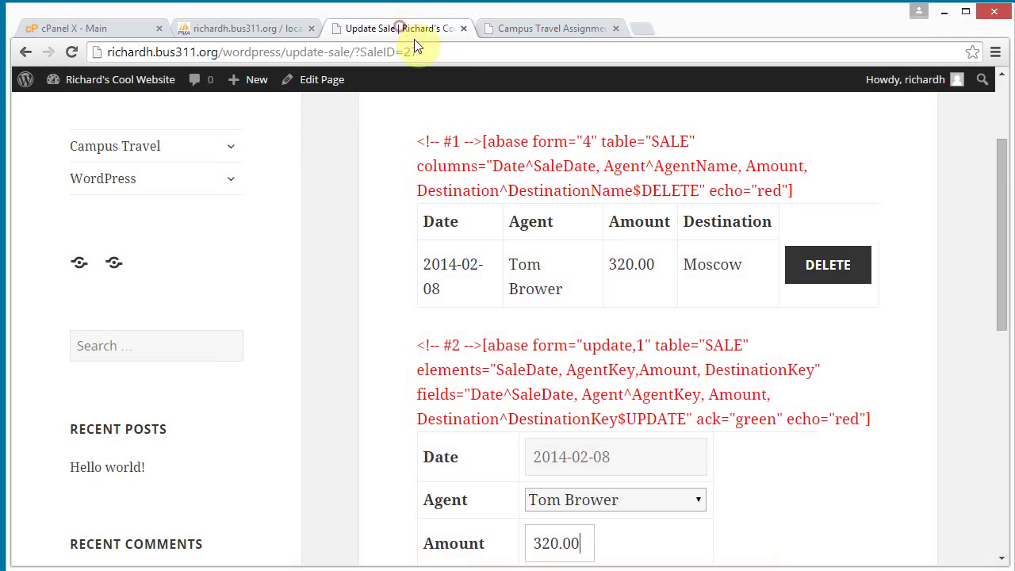
click(228, 147)
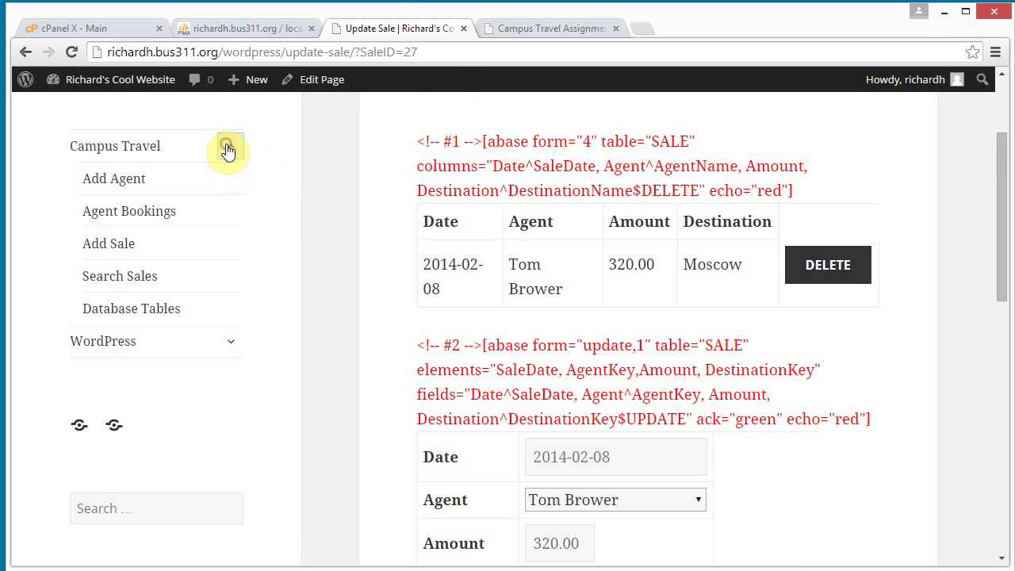
click(129, 213)
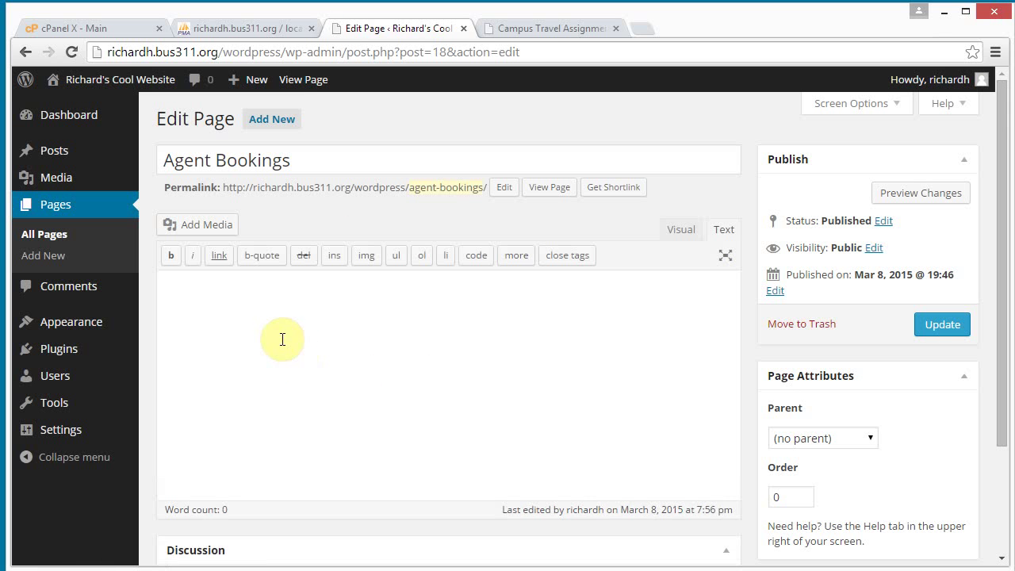
right_click(258, 325)
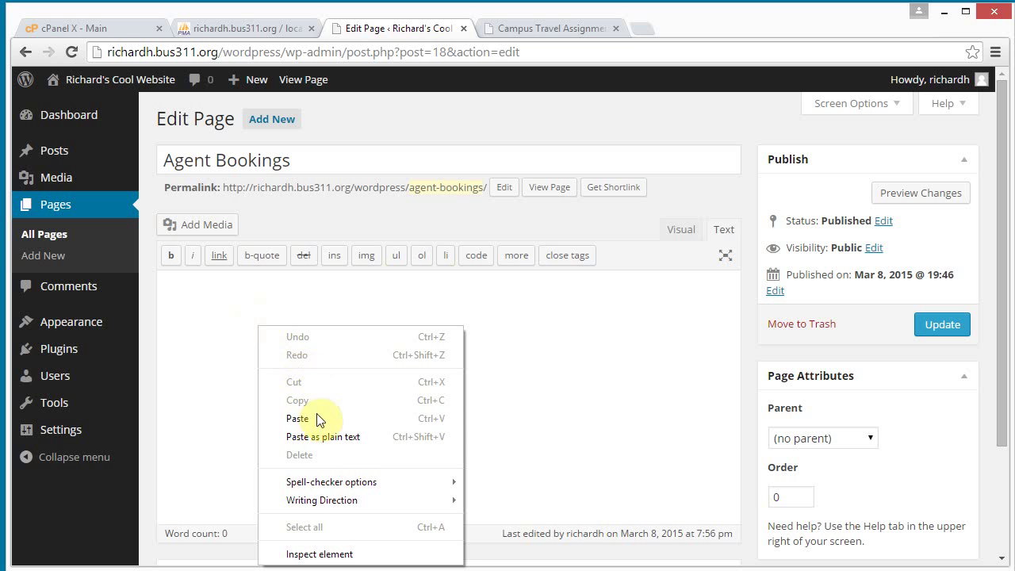
click(321, 437)
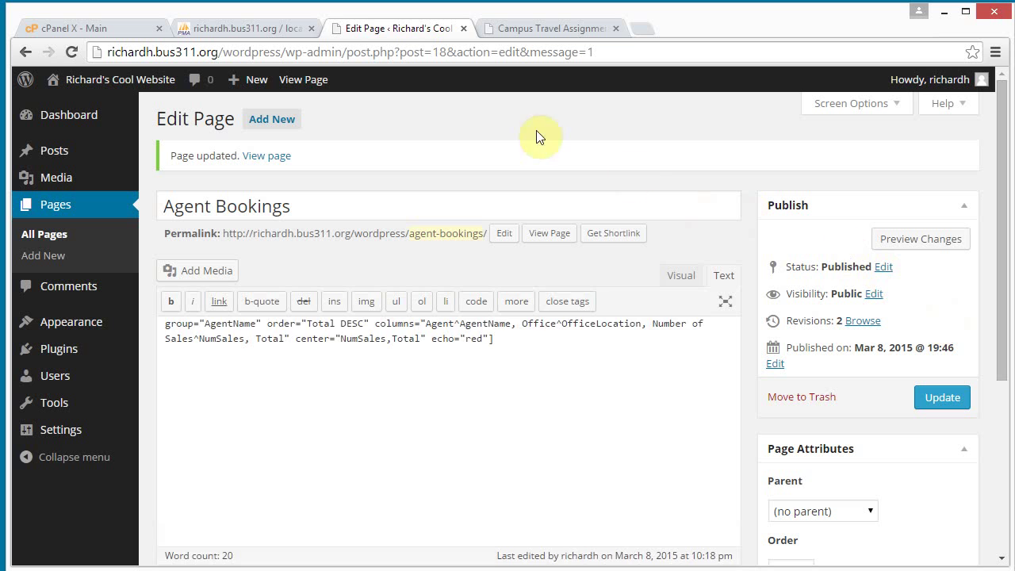
View the Agent Bookings page on the site and examine each agent's number of sales and total
click(302, 82)
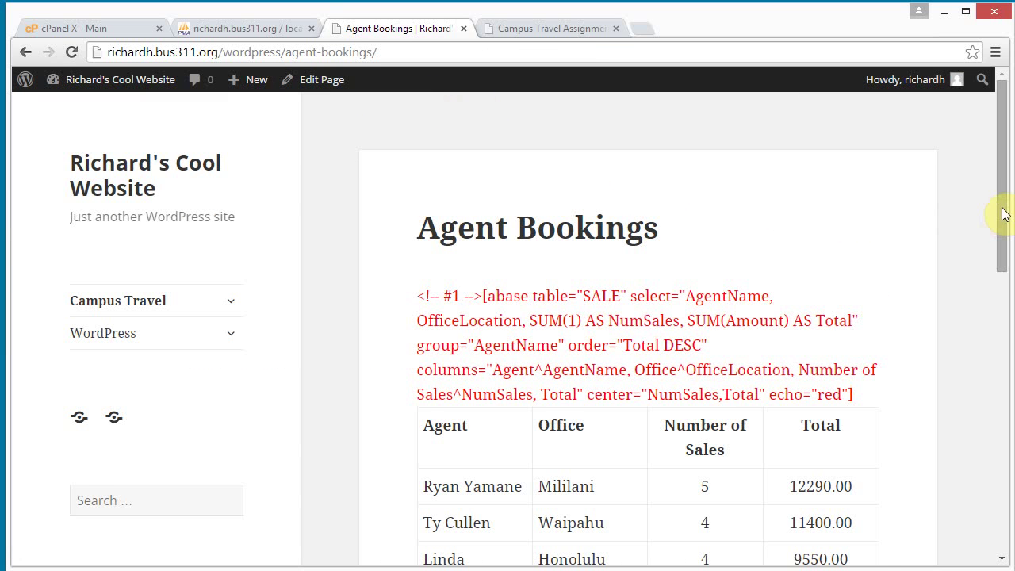
drag(1003, 214, 990, 294)
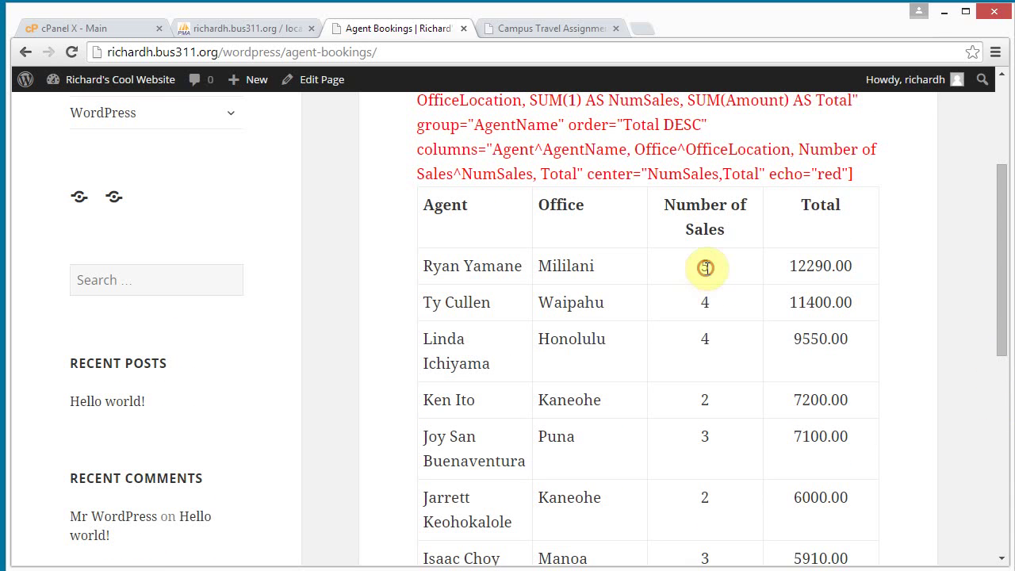
click(817, 269)
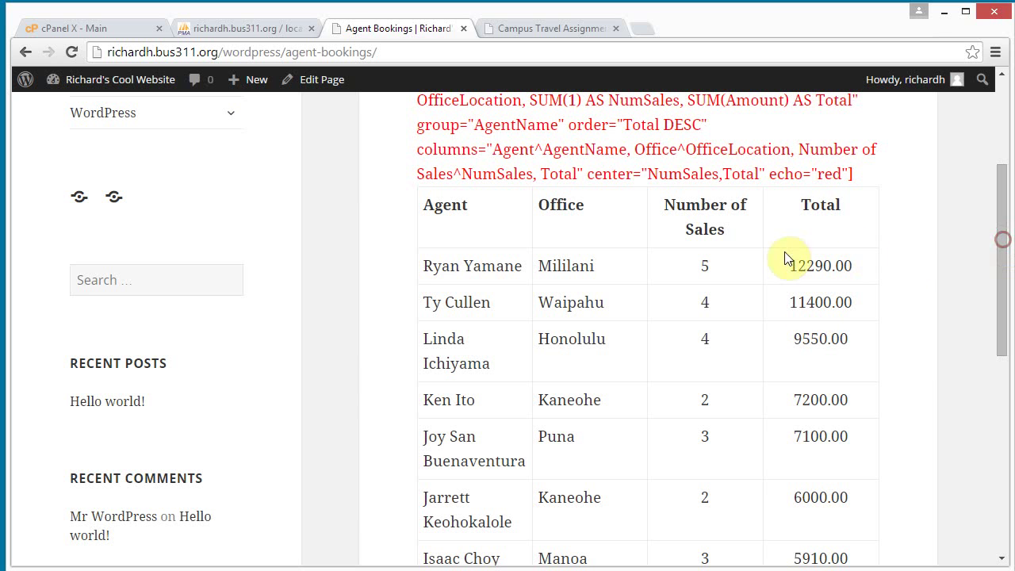
scroll(1004, 283, down, 3)
scroll(1004, 294, up, 5)
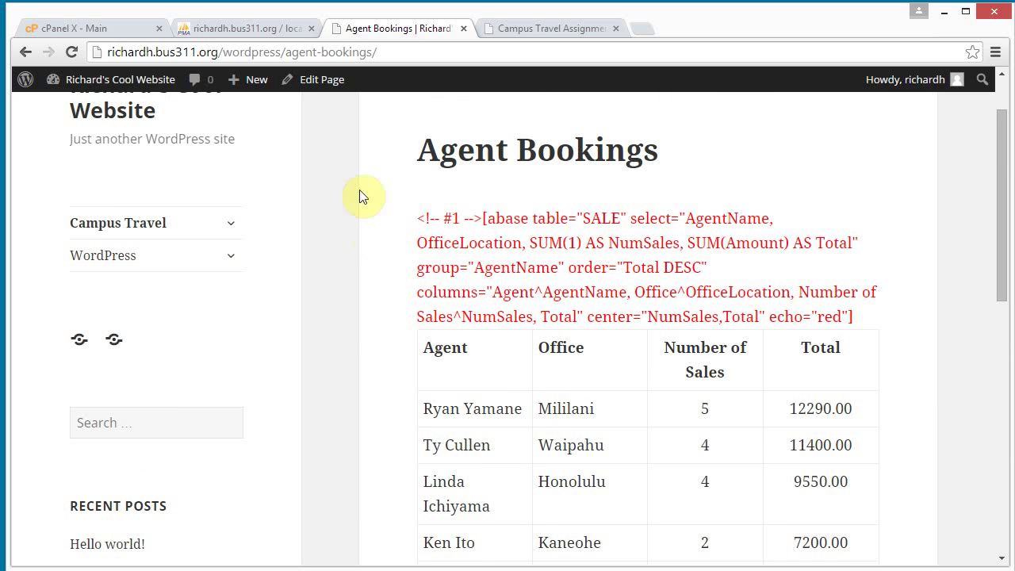
Read the Step 14 form-testing instructions on the Campus Travel assignment page
click(520, 31)
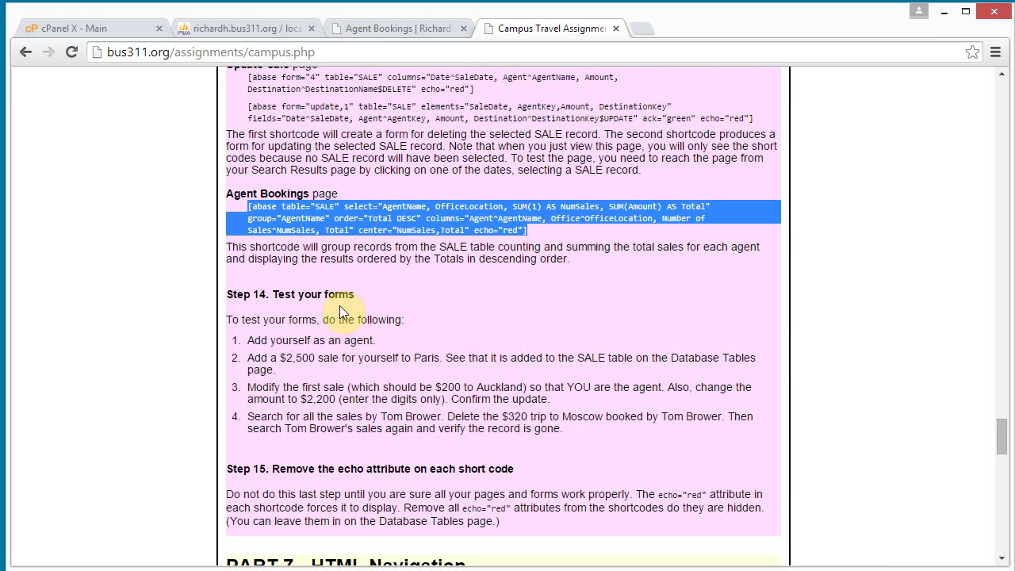
click(341, 269)
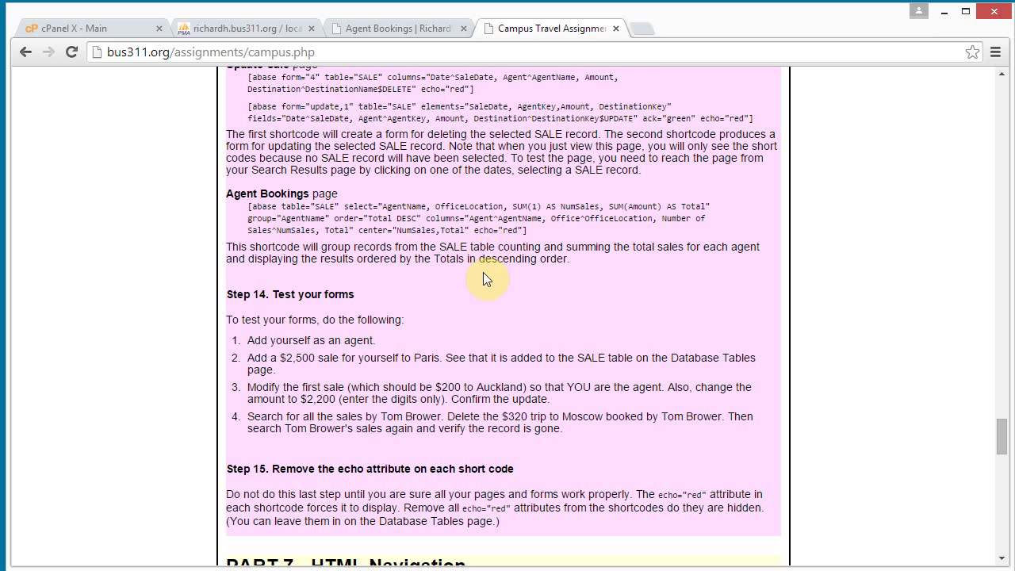
scroll(462, 304, down, 1)
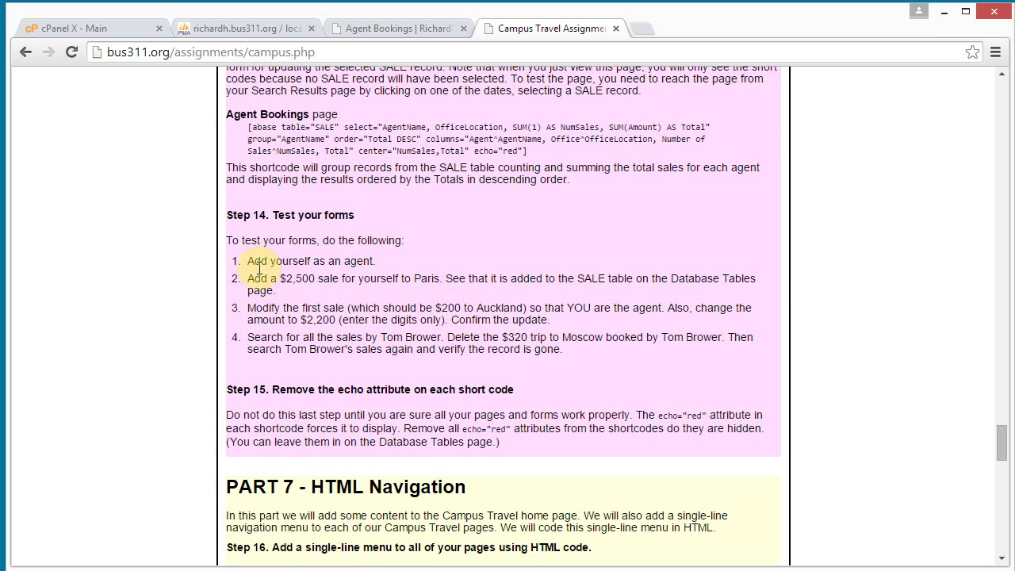
drag(273, 264, 368, 311)
click(368, 311)
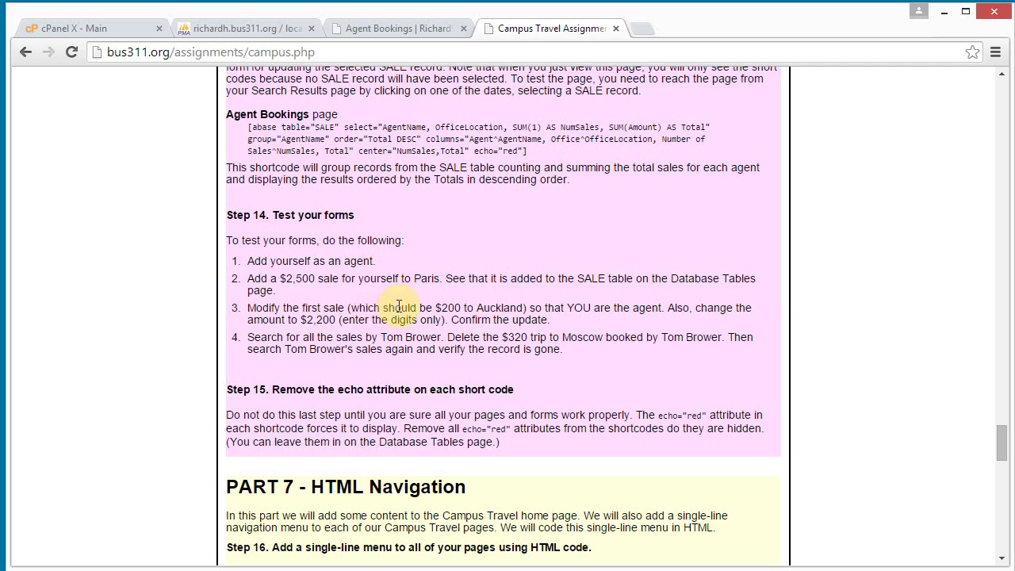
Check the Campus Travel home page and its Add Agent and Agent Bookings pages on the site
click(386, 30)
click(132, 235)
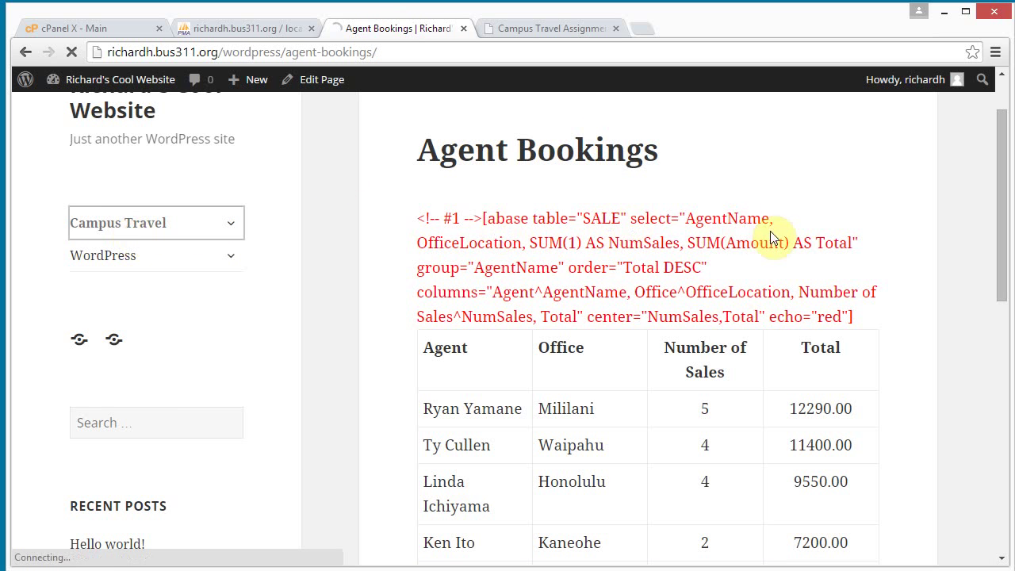
scroll(568, 245, up, 1)
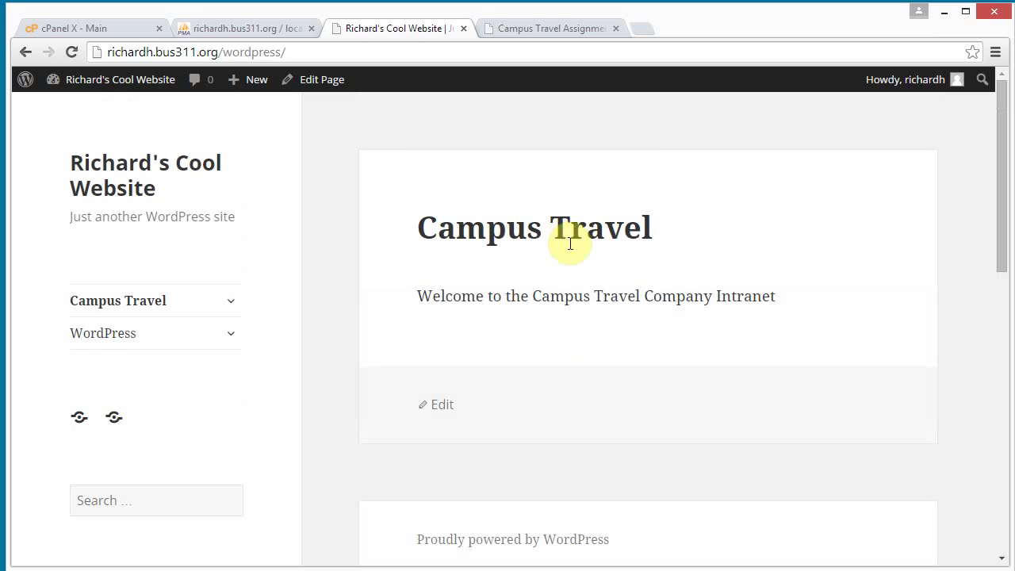
click(228, 303)
click(141, 337)
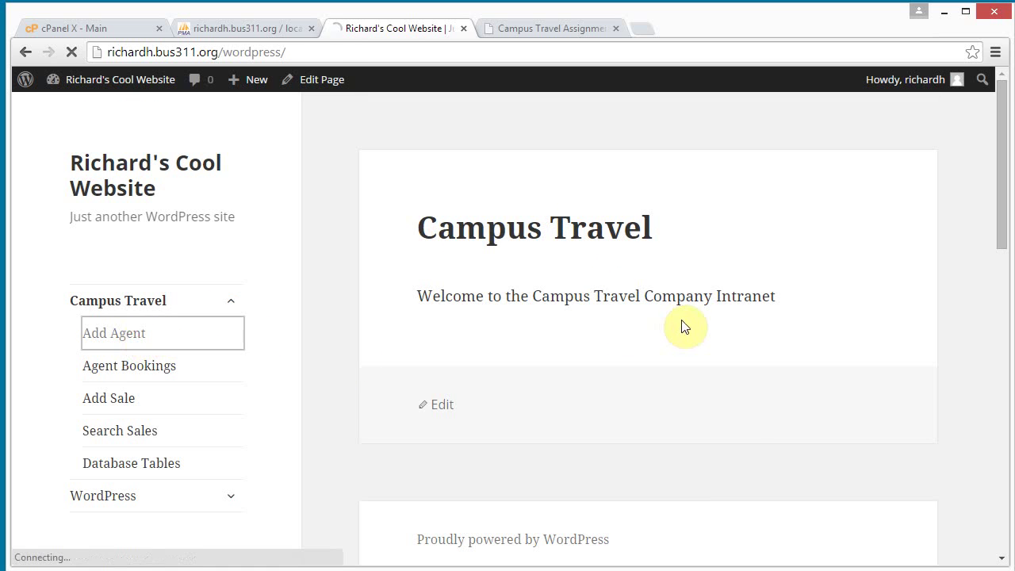
drag(998, 191, 1001, 240)
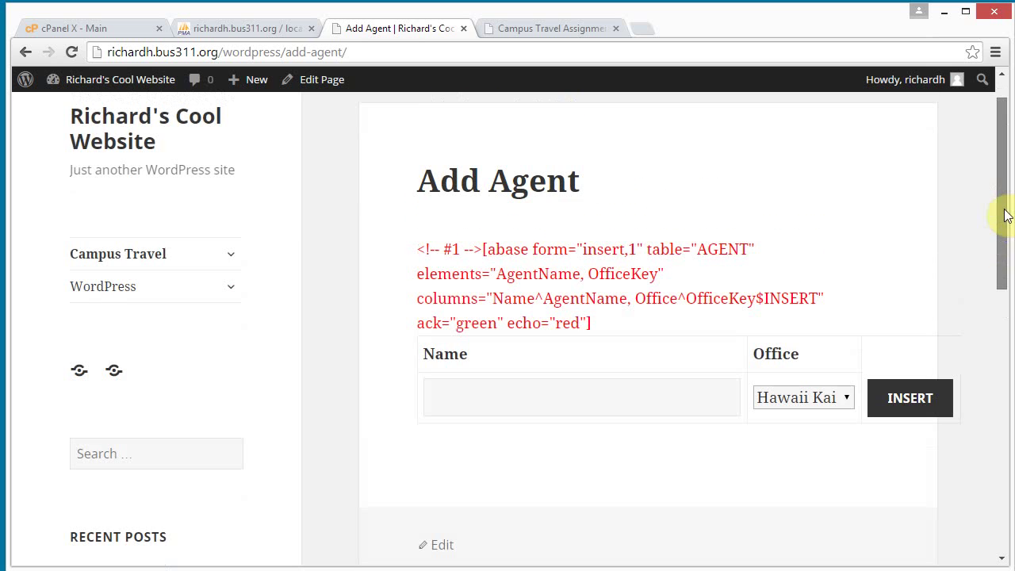
click(231, 254)
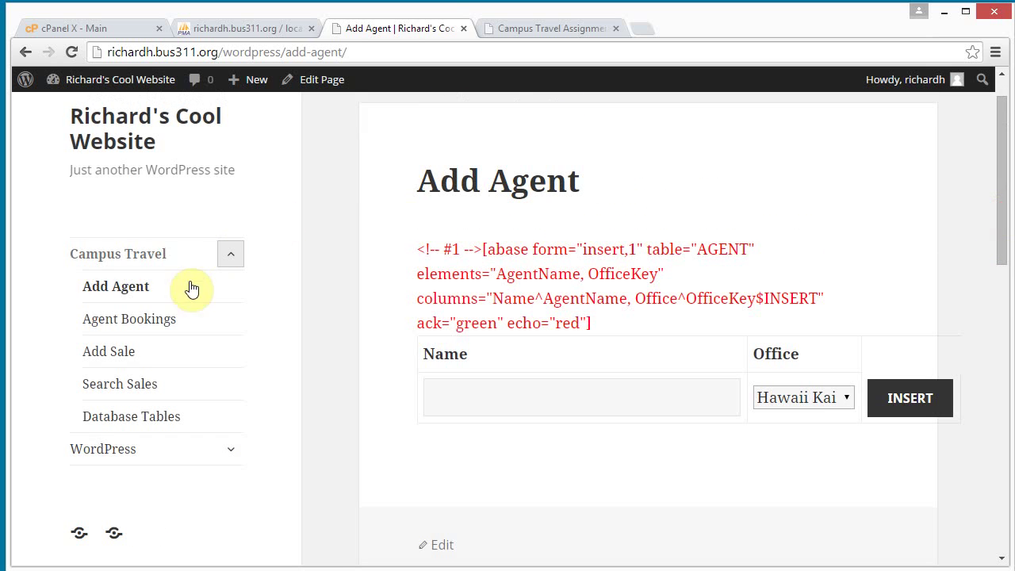
click(155, 325)
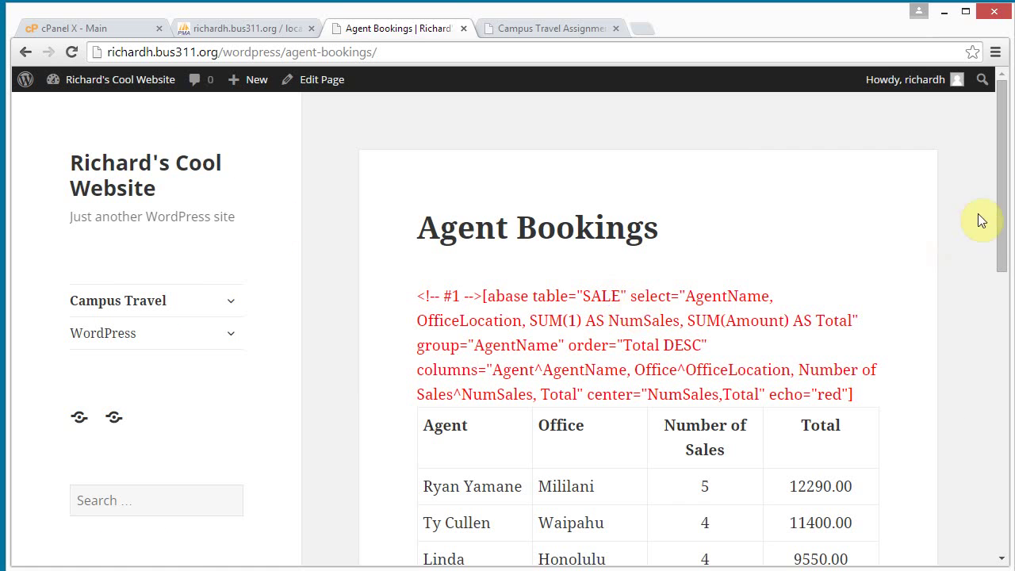
drag(999, 201, 996, 259)
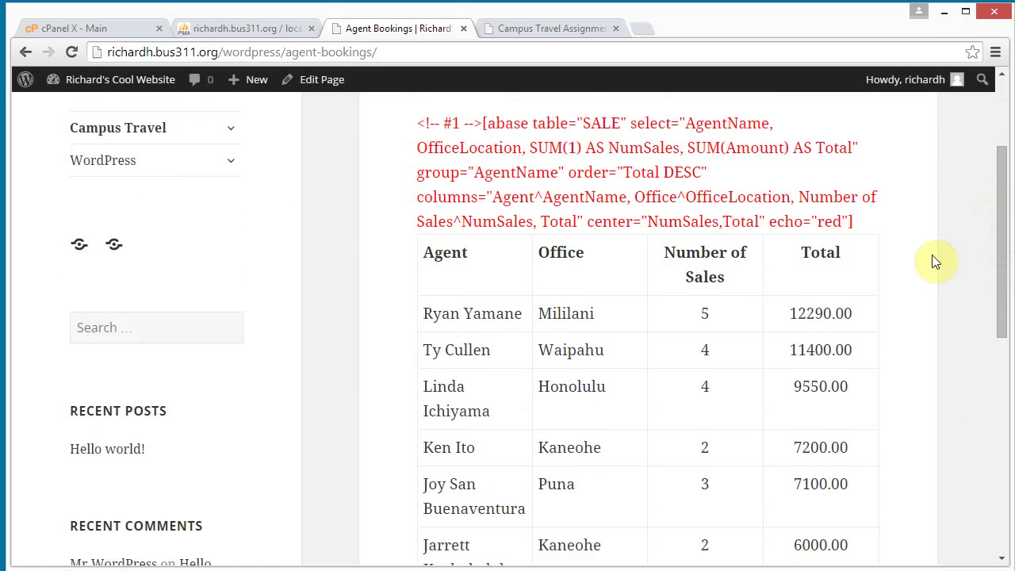
Check the Add Sale, Search Sales and Database Tables pages under Campus Travel
click(232, 132)
click(127, 228)
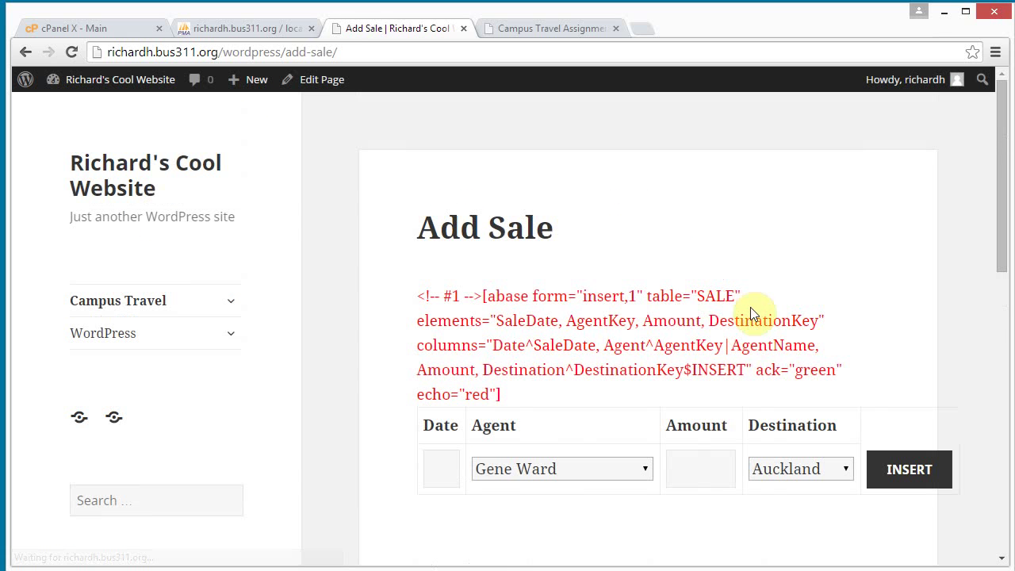
click(235, 304)
click(159, 431)
drag(1004, 142, 1005, 208)
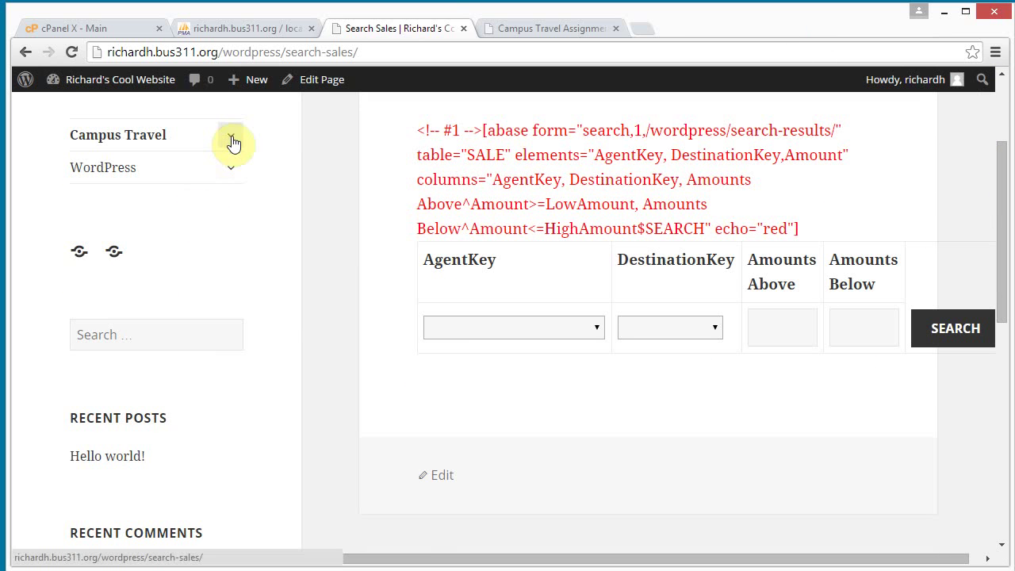
click(230, 140)
click(154, 300)
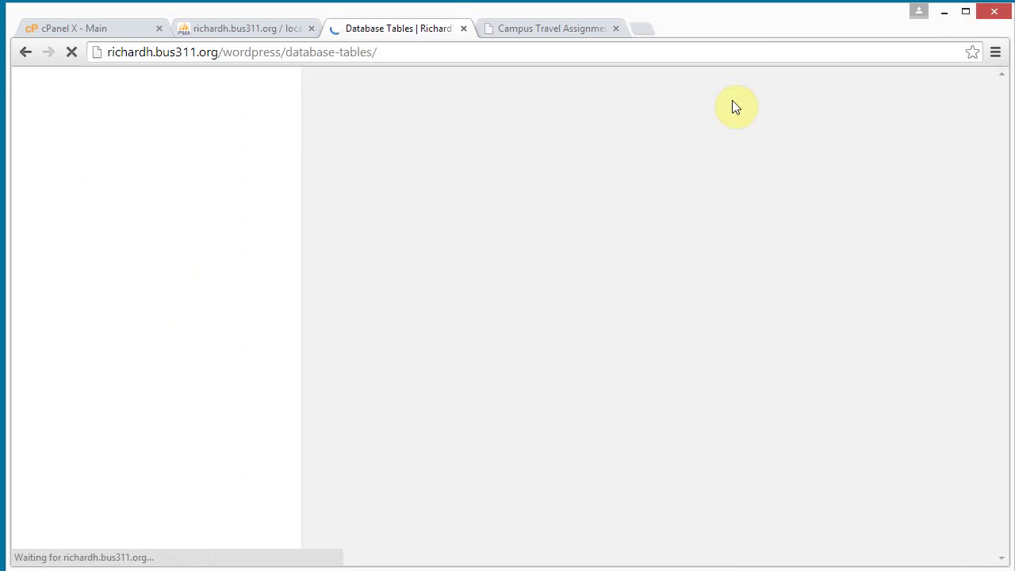
drag(1005, 115, 970, 103)
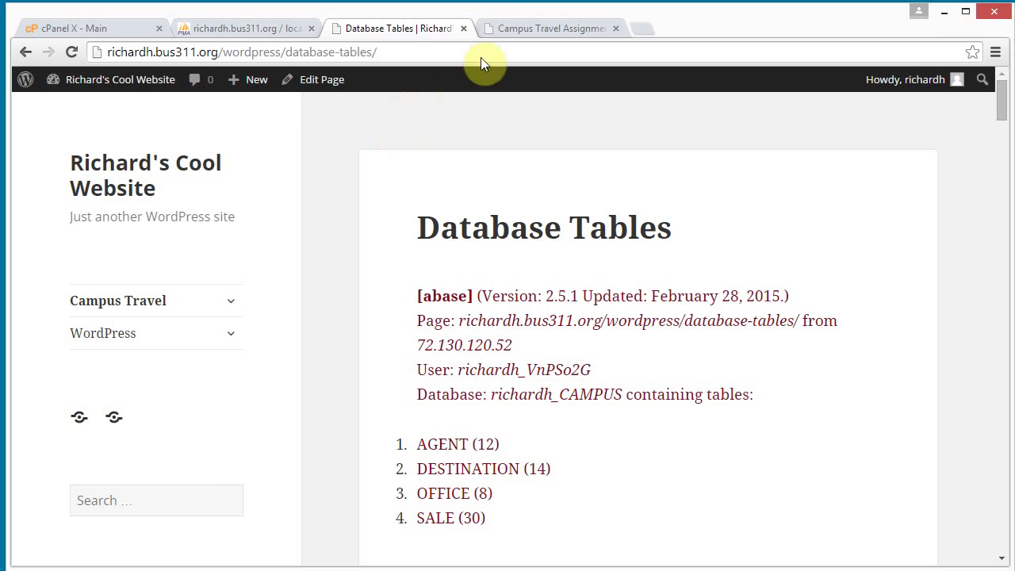
Review the first form test, adding yourself as an agent, in the assignment instructions
click(501, 20)
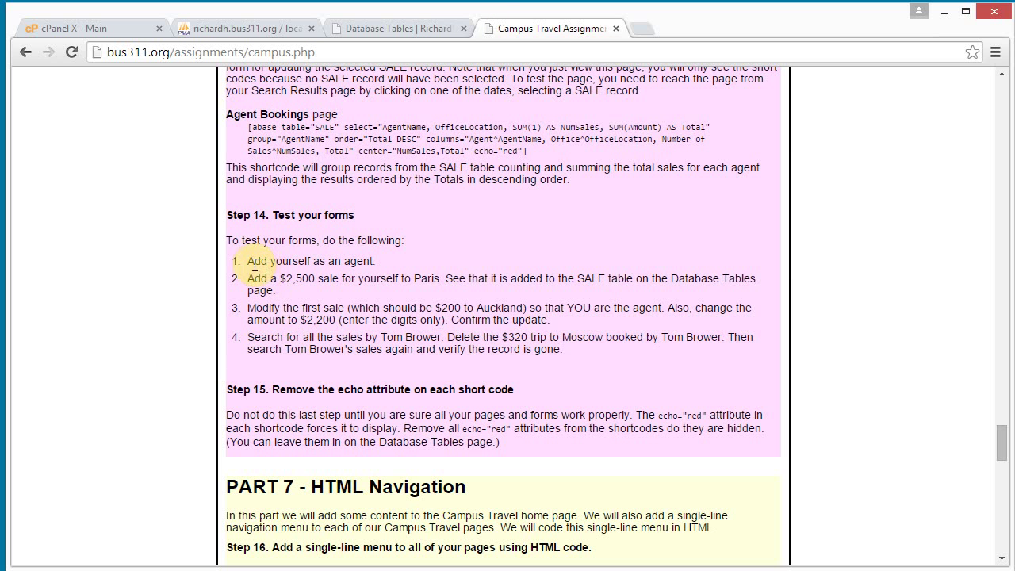
drag(248, 261, 334, 261)
click(334, 261)
On the site's Add Agent page, insert a new agent record with your own full name and the Hawaii Kai office
click(384, 29)
click(233, 303)
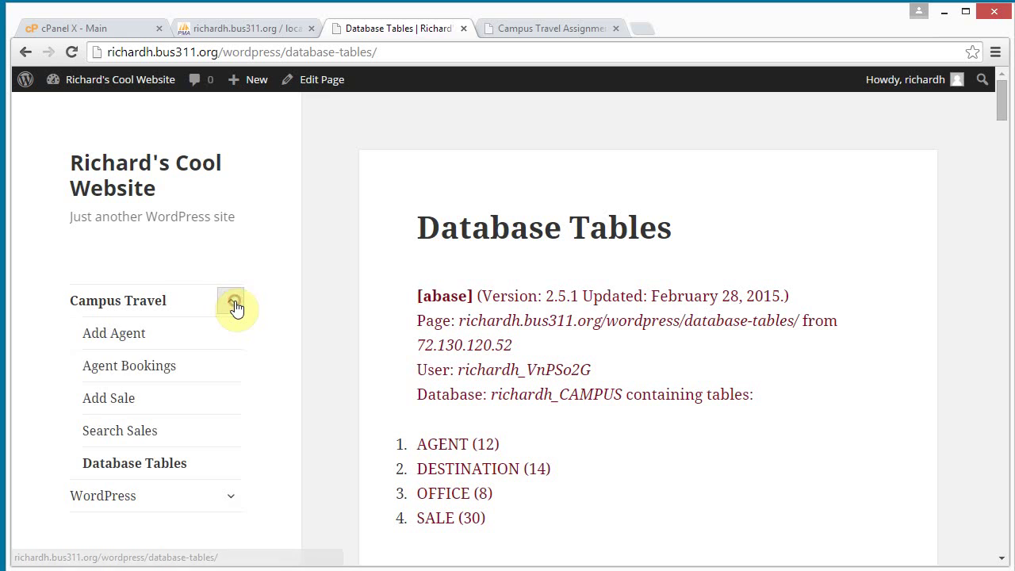
click(123, 334)
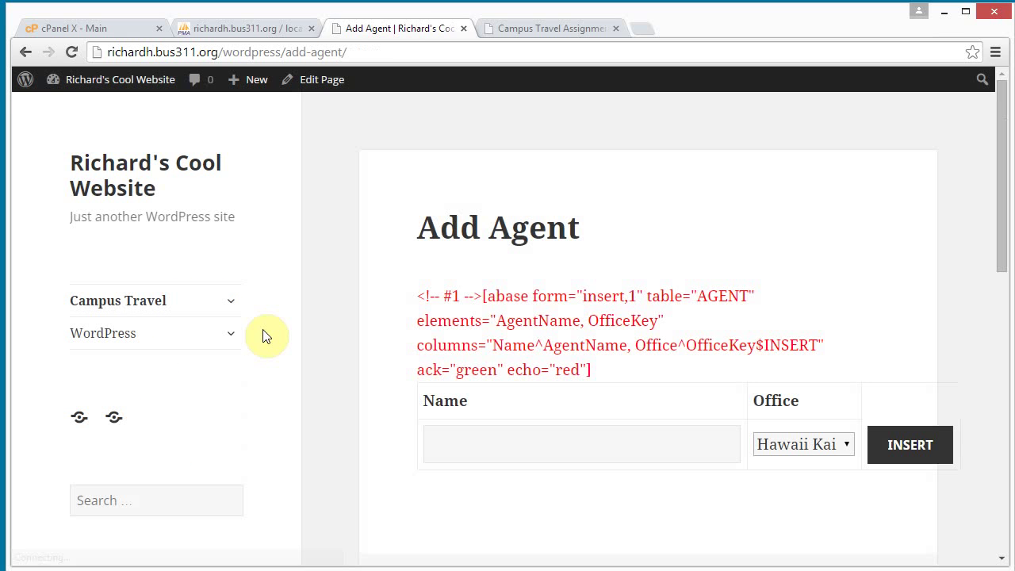
click(507, 448)
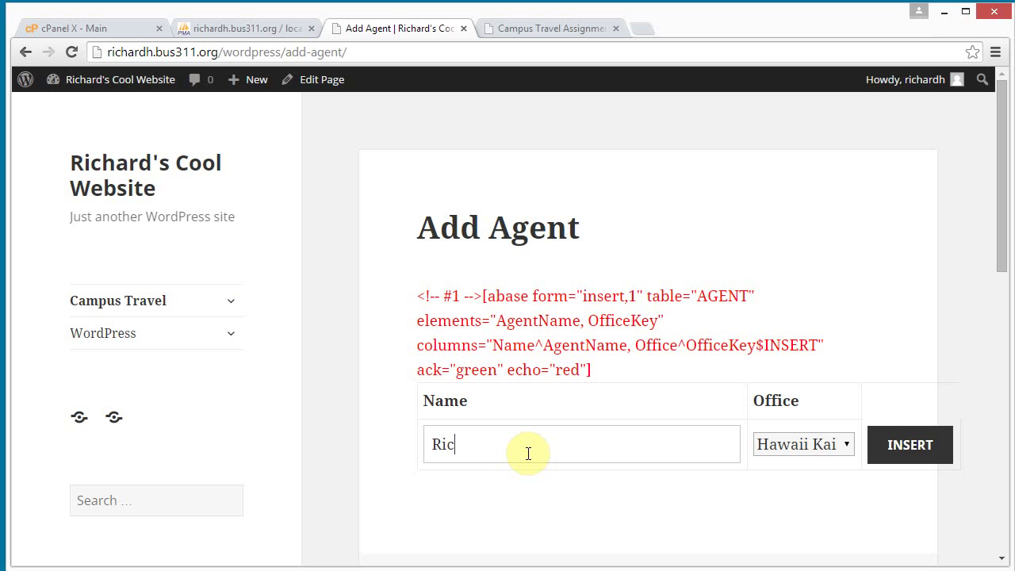
click(847, 442)
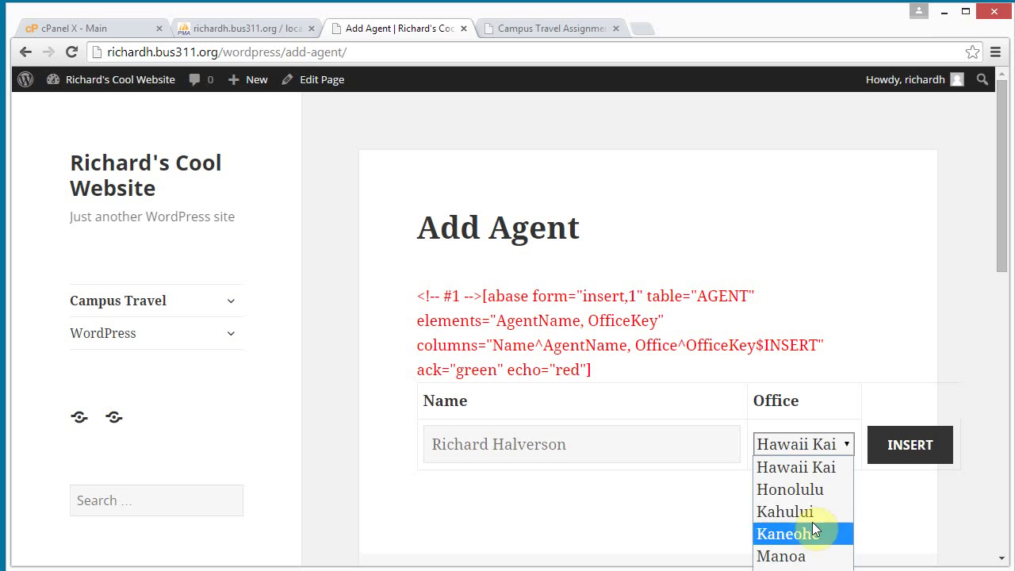
click(807, 469)
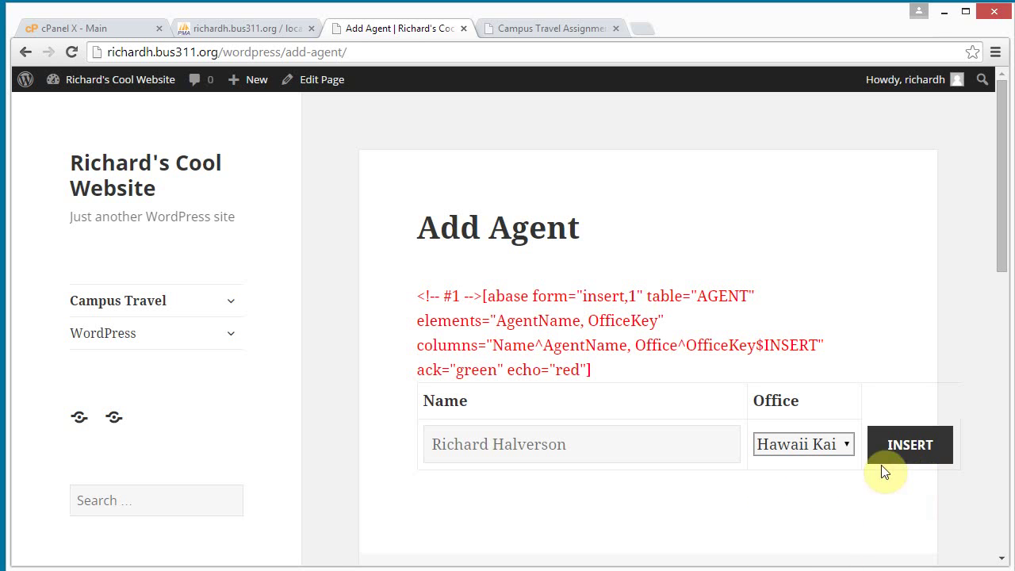
click(900, 450)
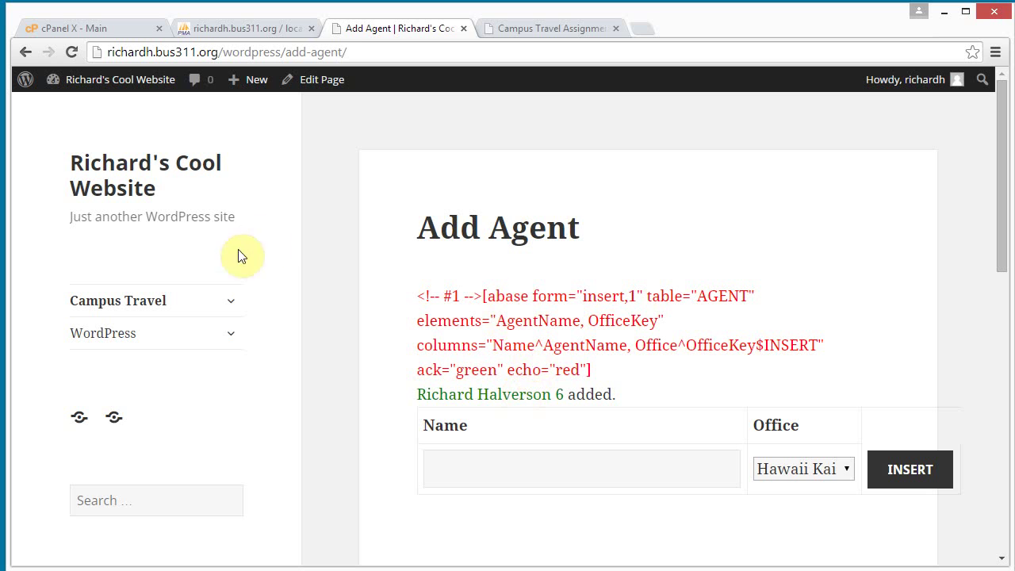
Check the new agent's ID, name and office in the AGENT table on the Database Tables page
click(231, 300)
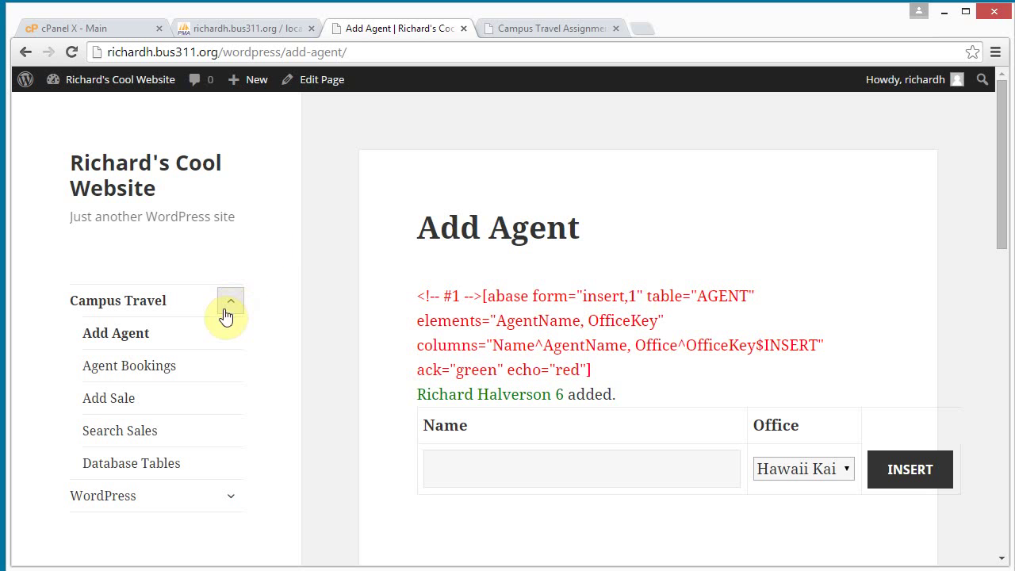
click(125, 469)
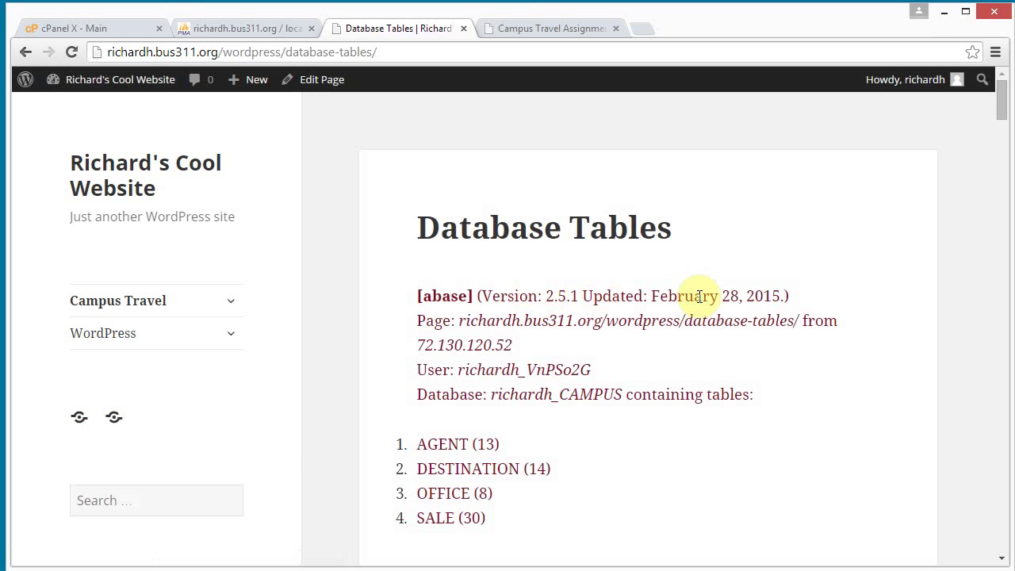
drag(1000, 101, 993, 182)
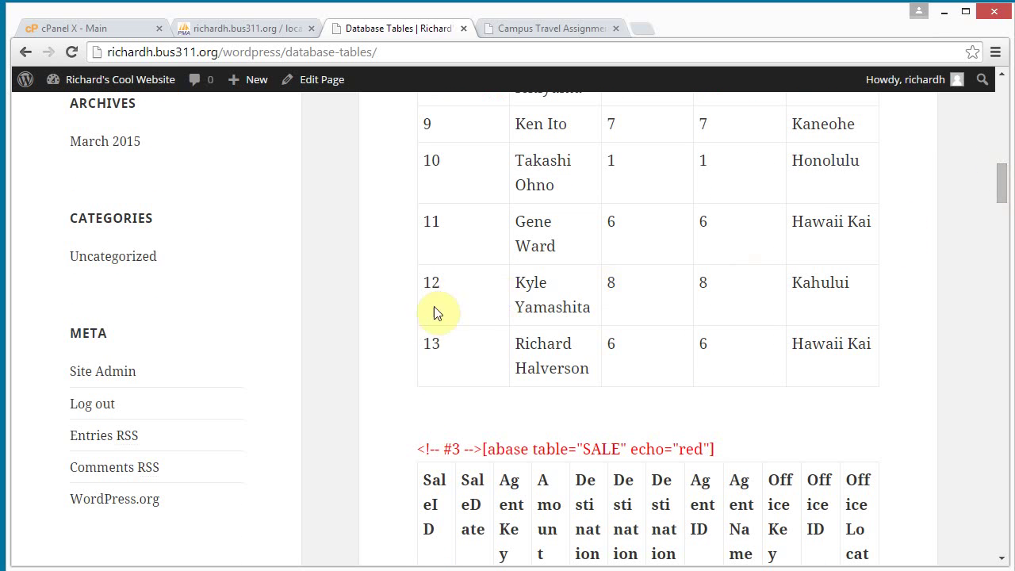
double_click(429, 343)
triple_click(568, 366)
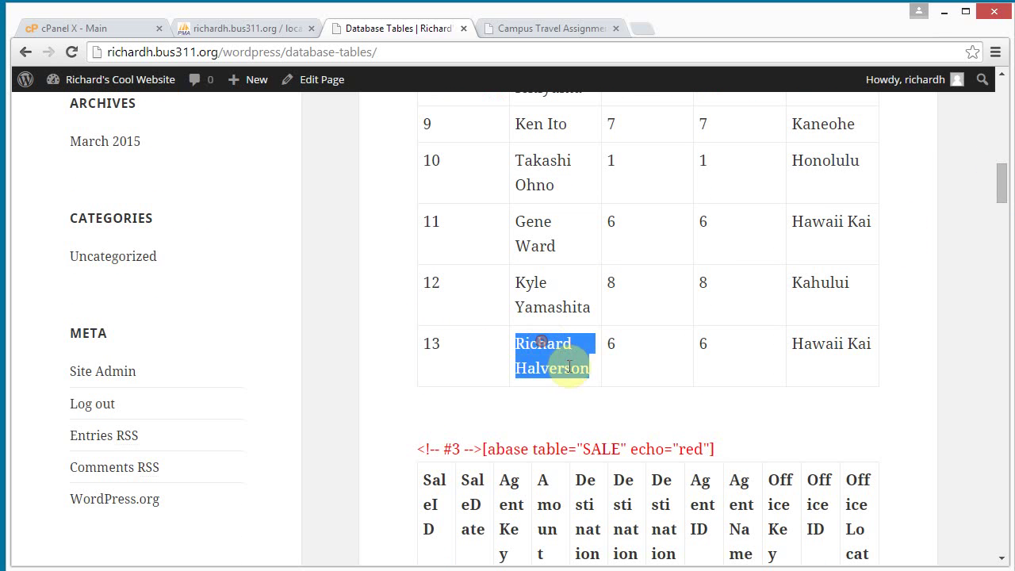
double_click(801, 343)
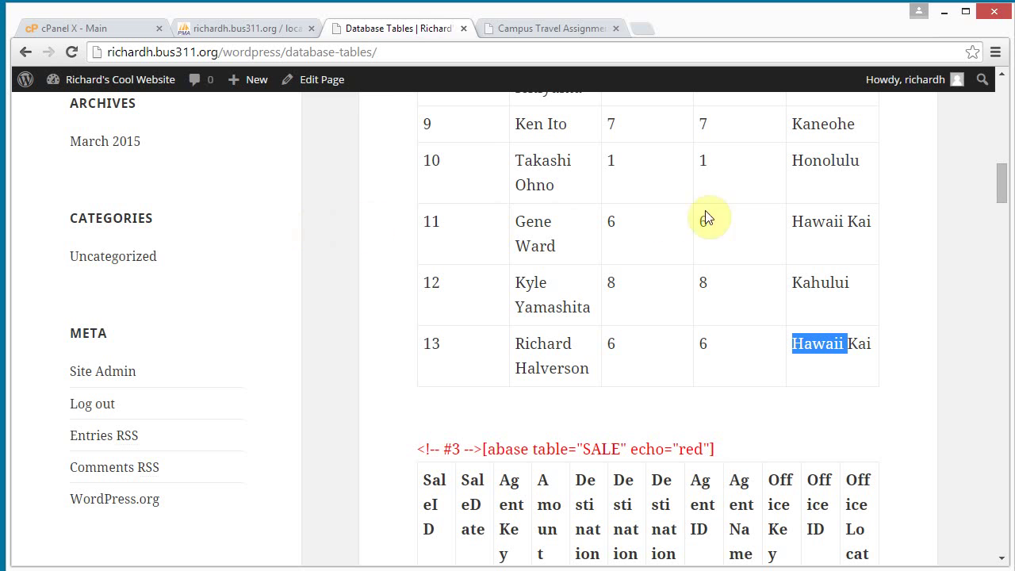
Read the second form test in the assignment instructions and open the site's Add Sale page
click(561, 29)
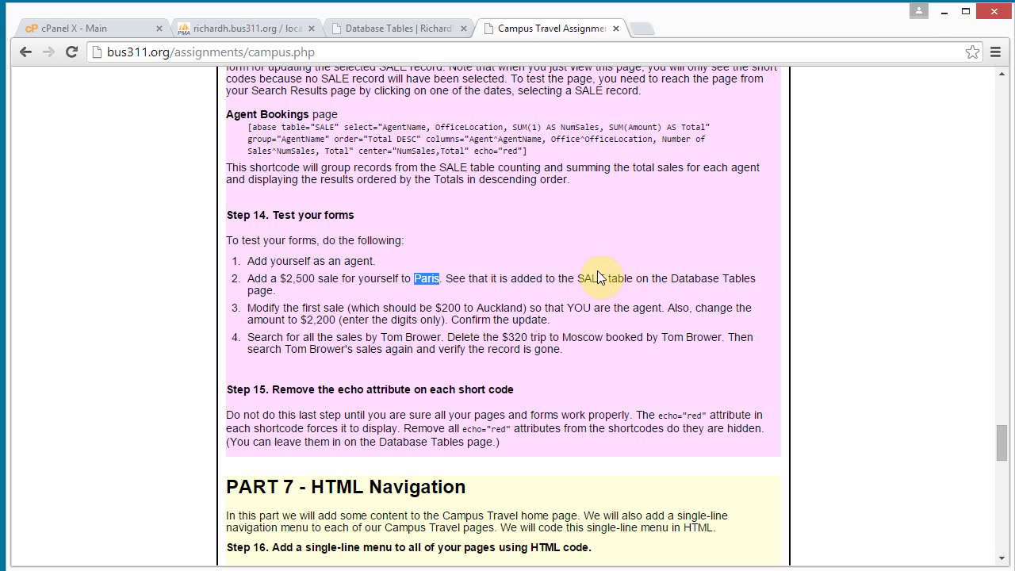
click(385, 32)
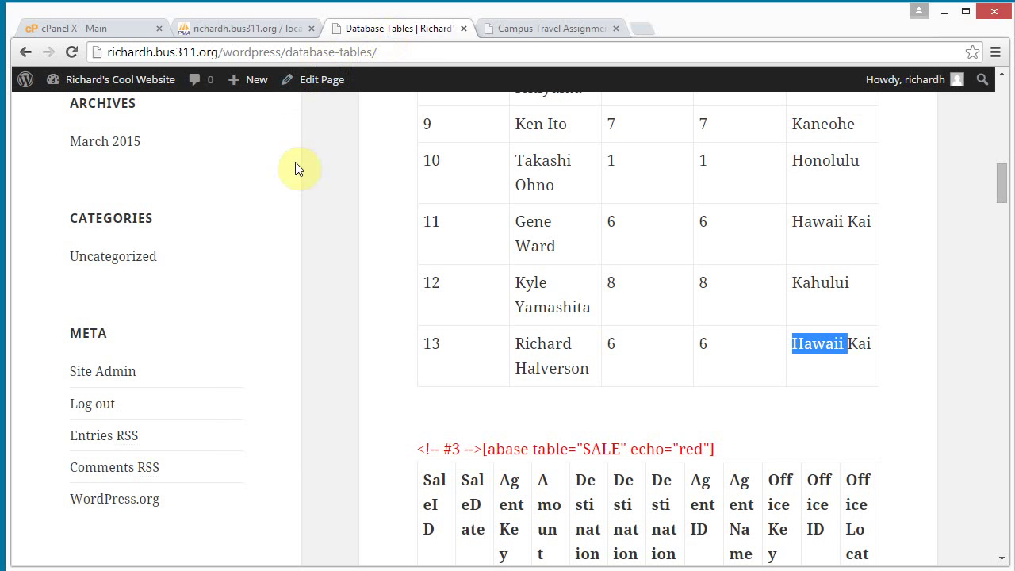
drag(1001, 201, 1001, 99)
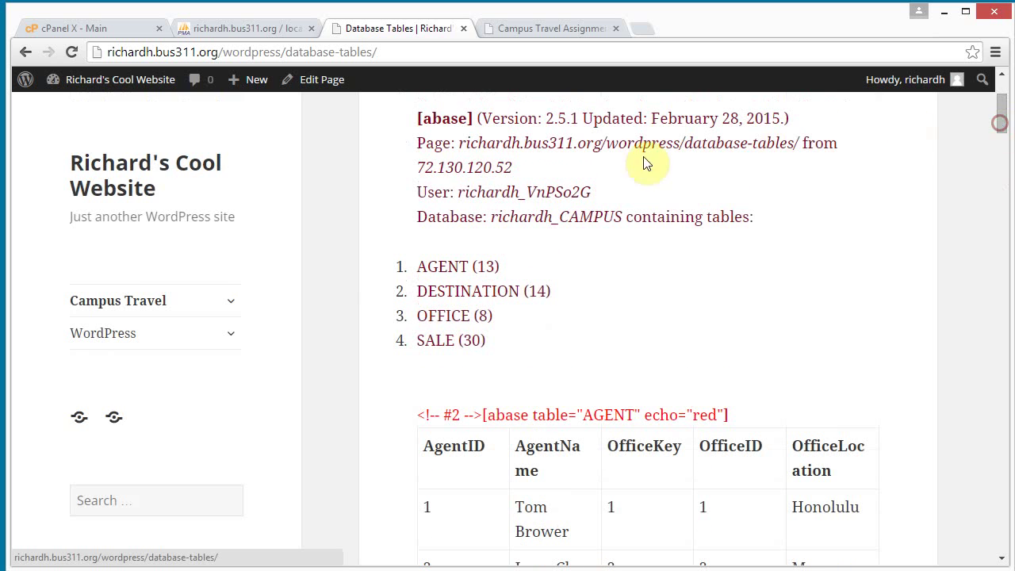
click(232, 302)
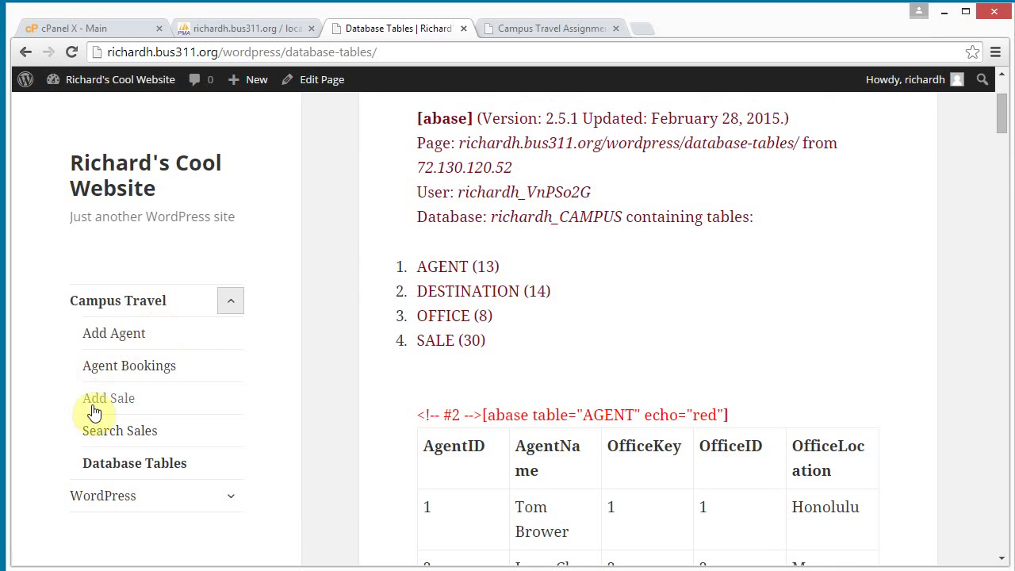
click(93, 401)
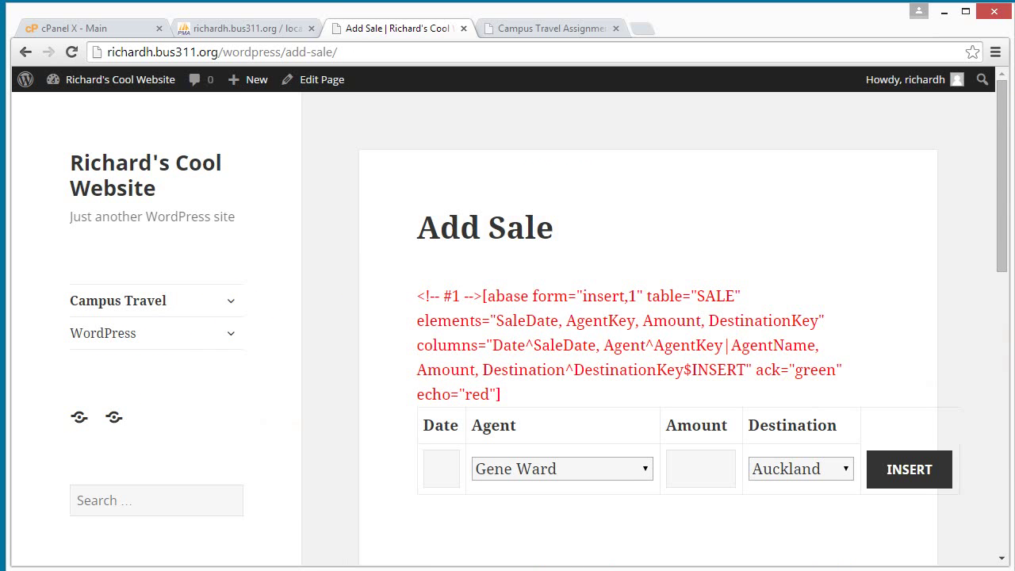
Fill in the new sale with yesterday as the date, yourself as the agent and an amount of 2500
drag(999, 195, 1003, 253)
click(441, 328)
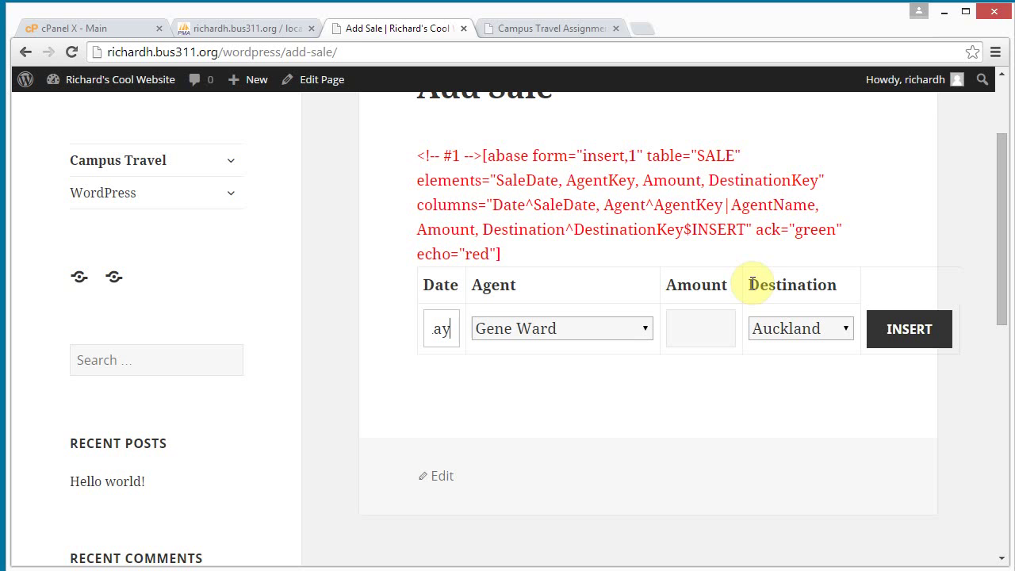
click(640, 327)
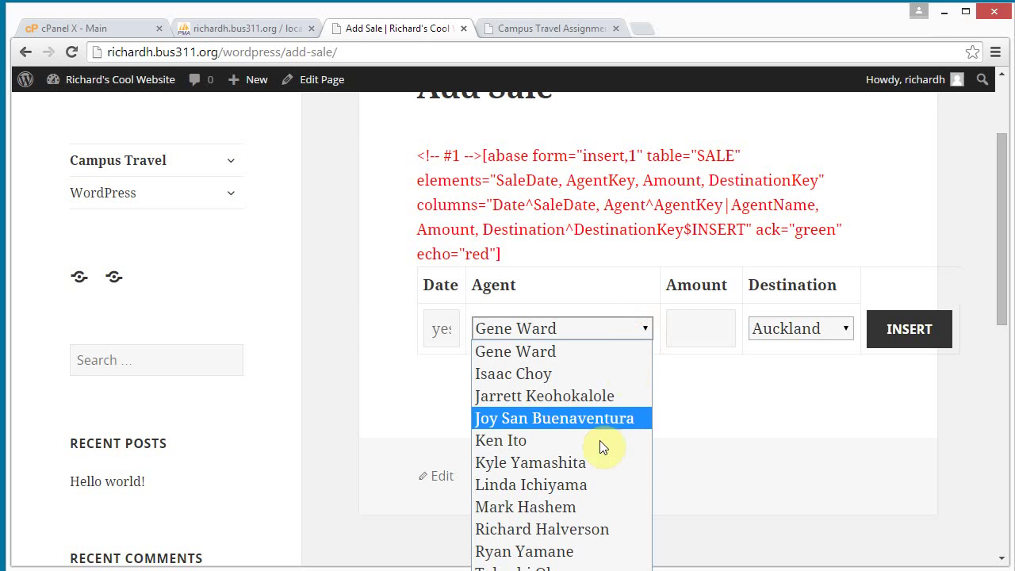
click(567, 530)
click(706, 322)
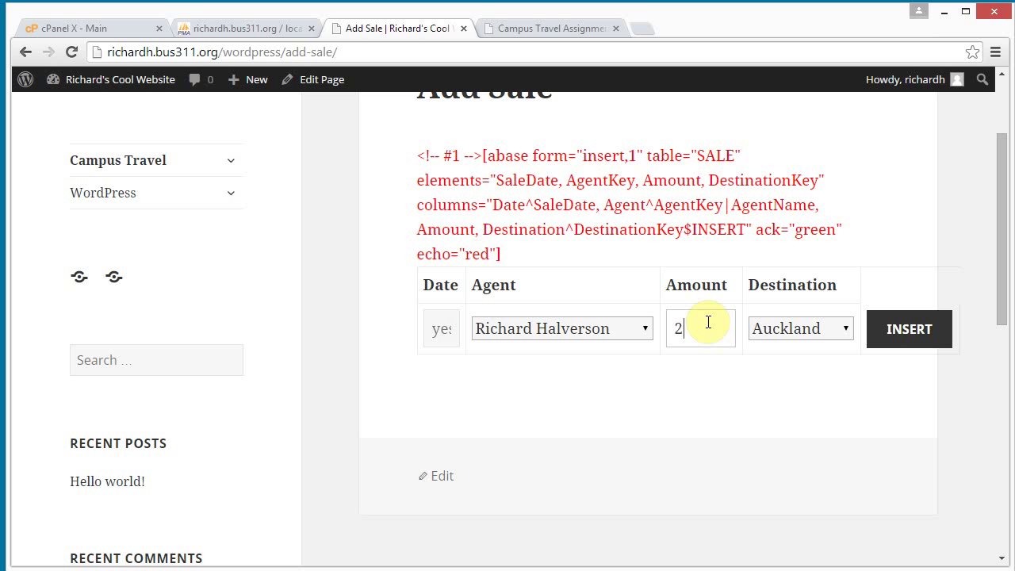
click(517, 31)
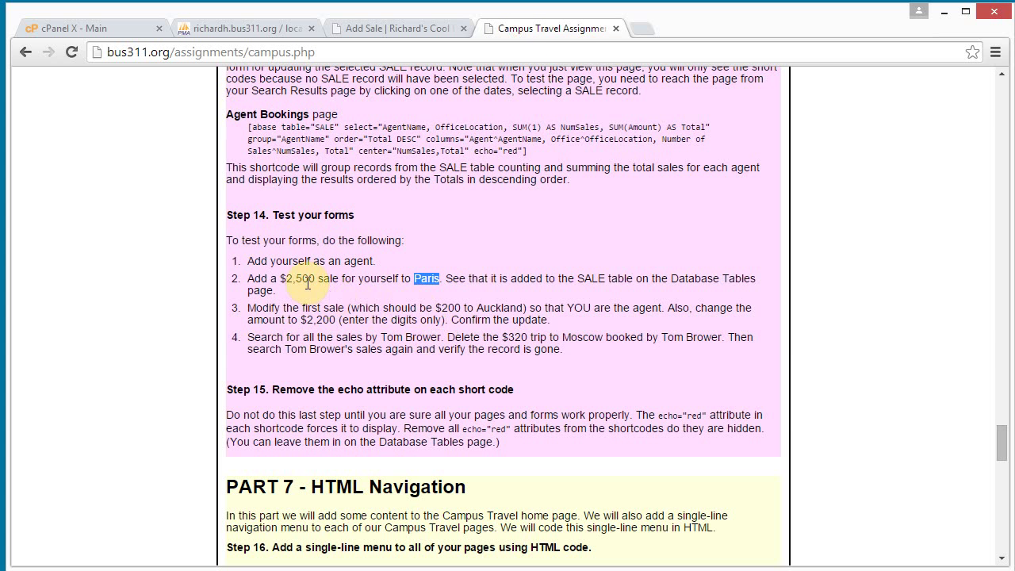
click(373, 28)
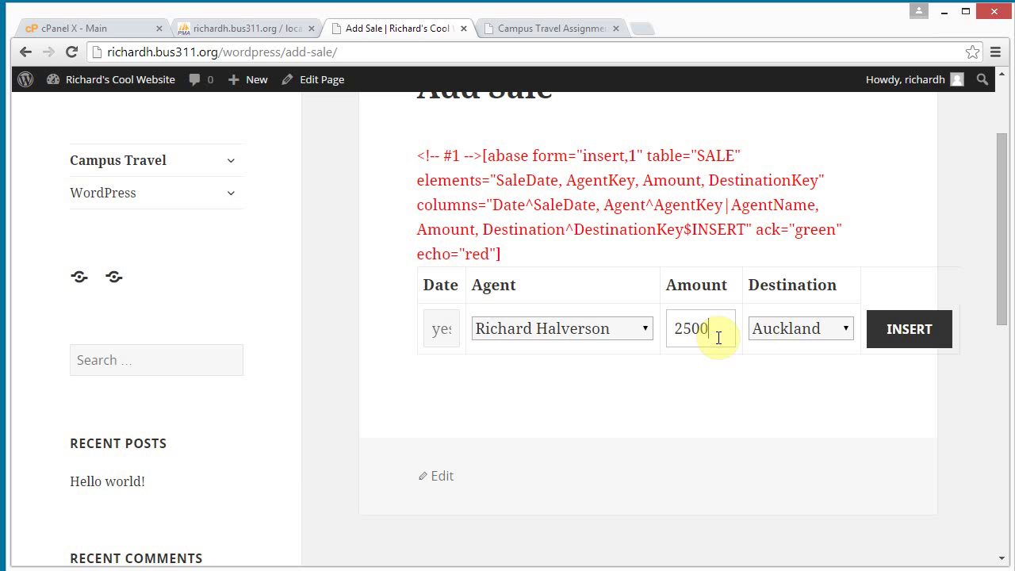
Recheck the required destination in the assignment, set it to Paris and insert the sale record
click(580, 28)
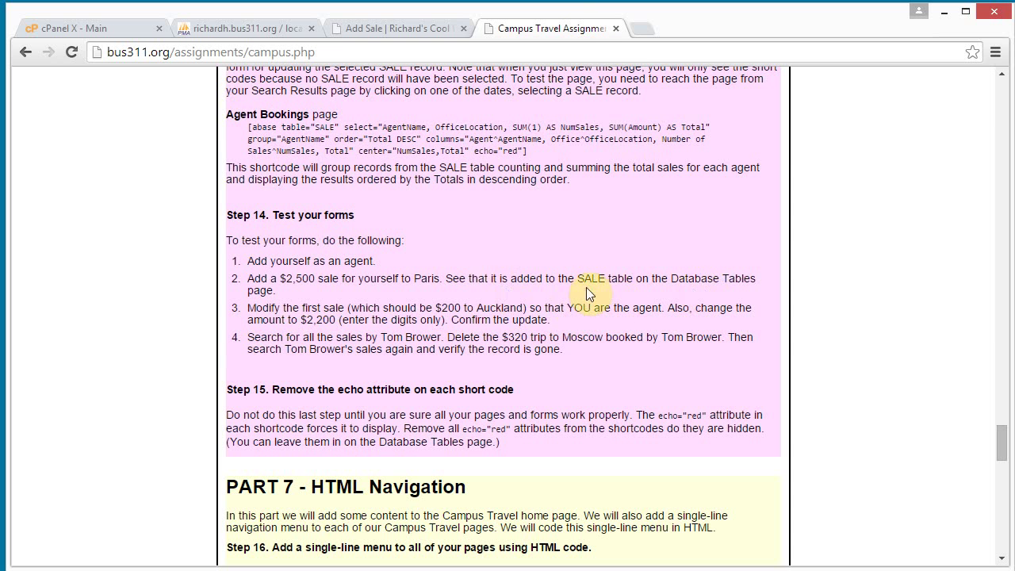
click(394, 28)
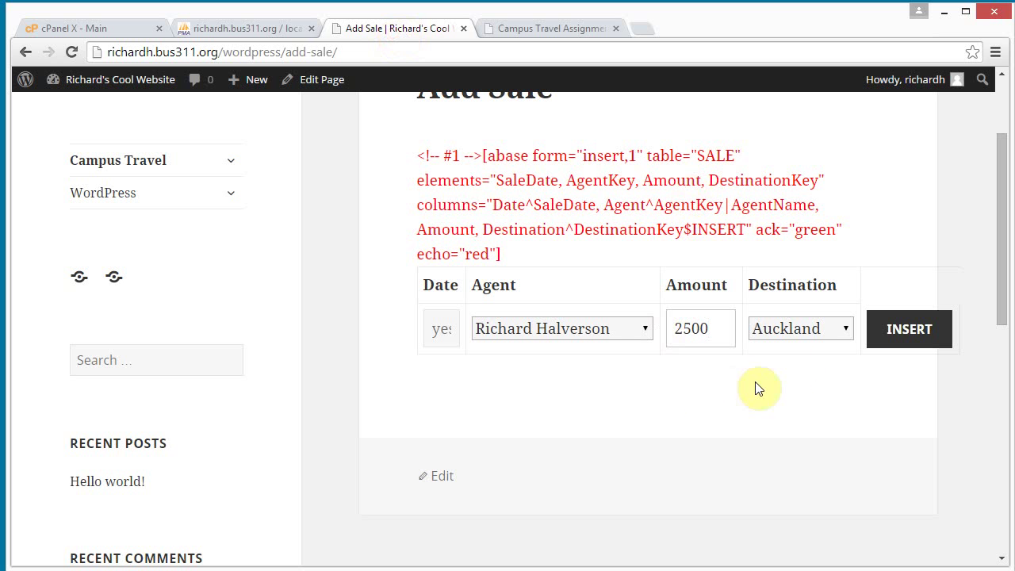
click(819, 334)
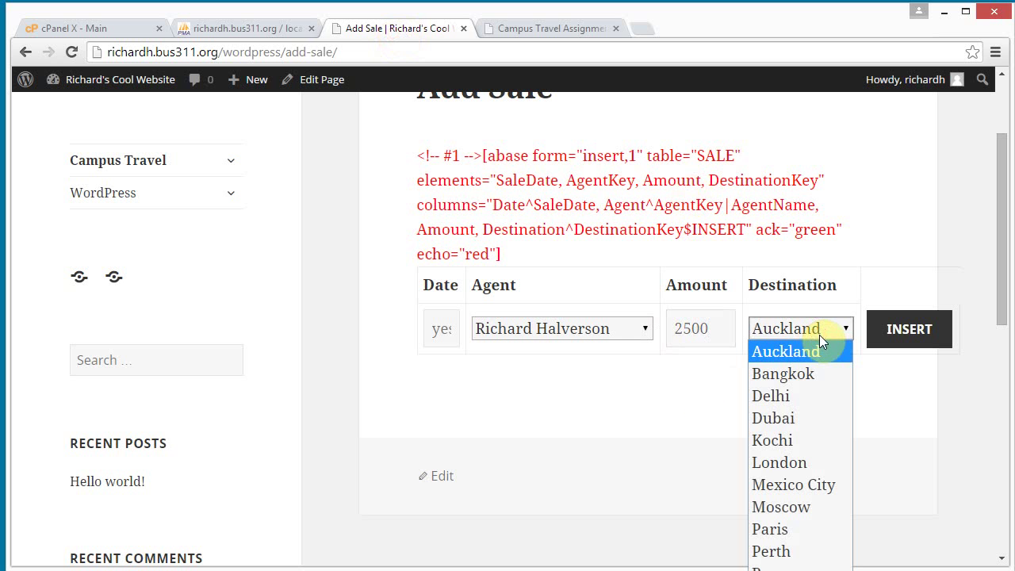
click(757, 529)
click(912, 331)
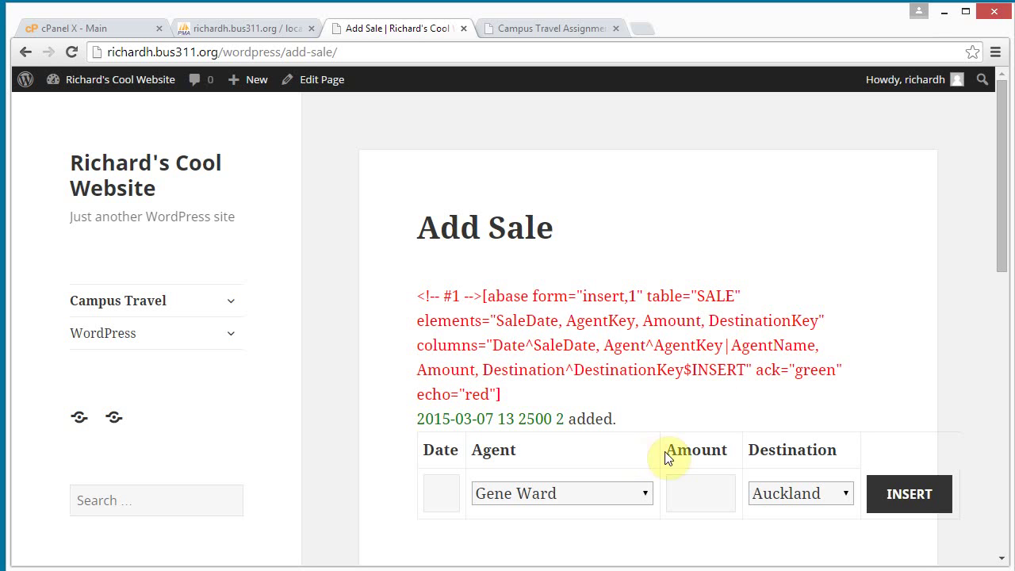
Check the new sale's date, amount, destination and agent in the SALE table on the Database Tables page
click(232, 303)
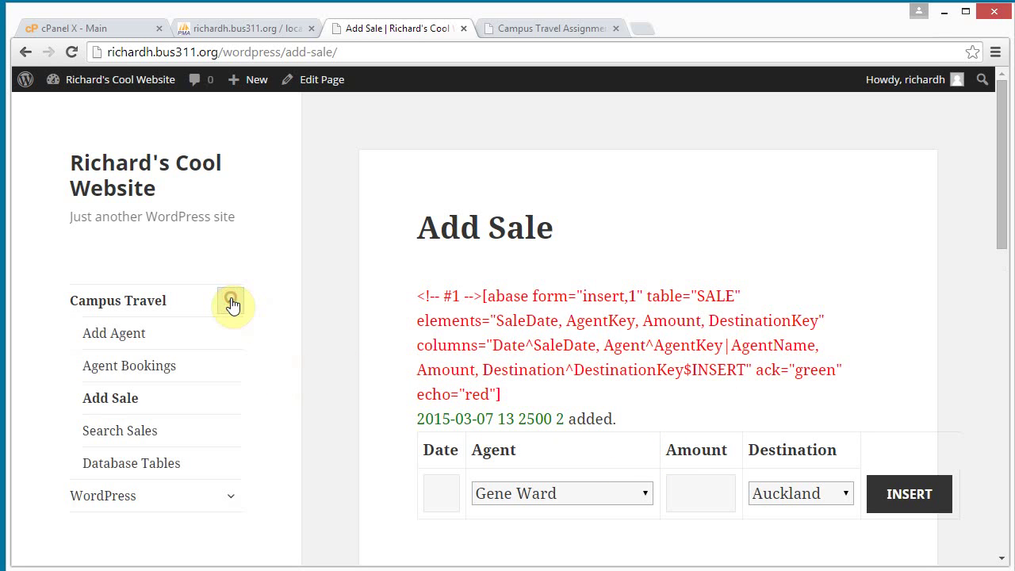
click(153, 468)
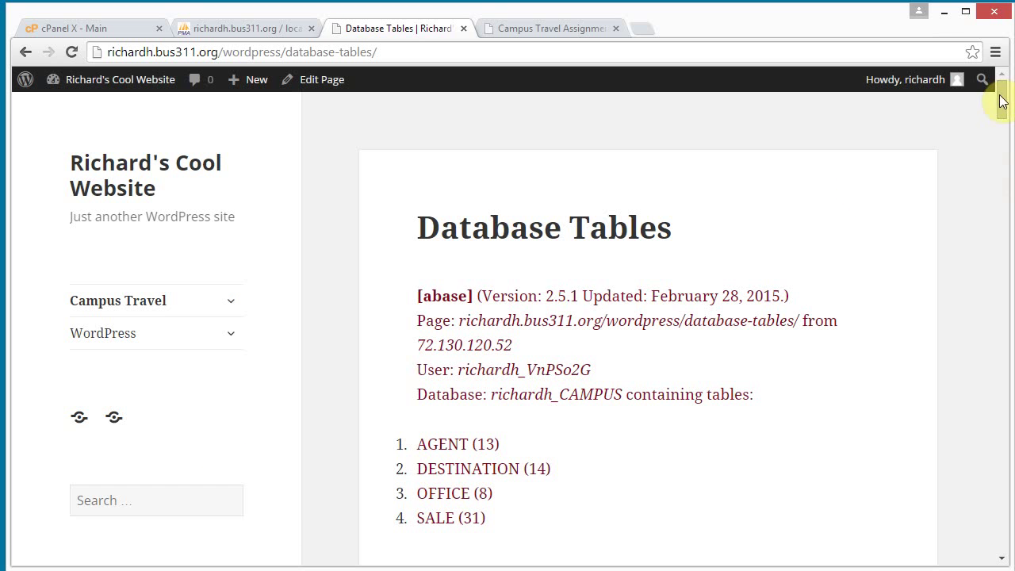
drag(1001, 99, 998, 540)
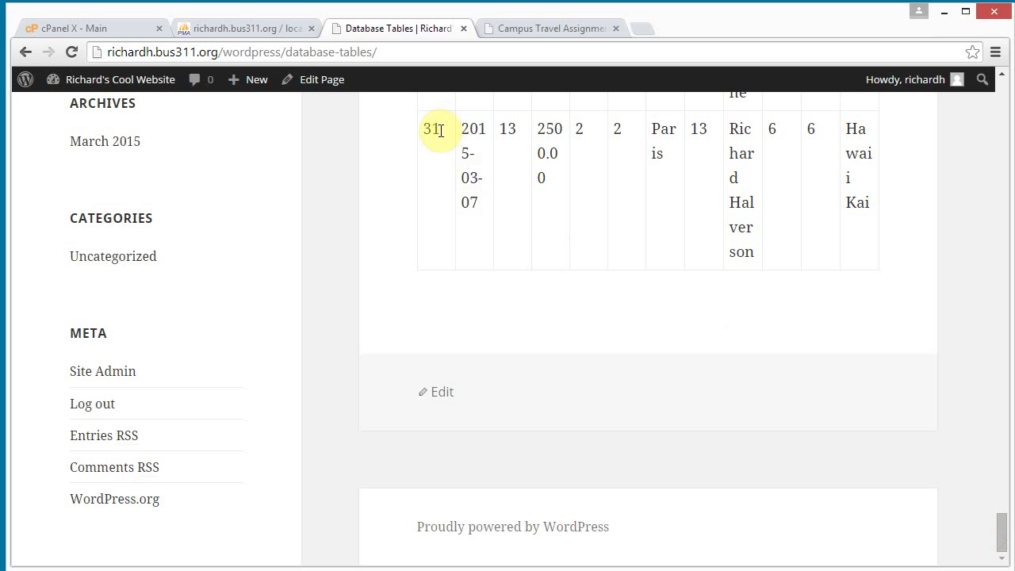
drag(463, 131, 479, 194)
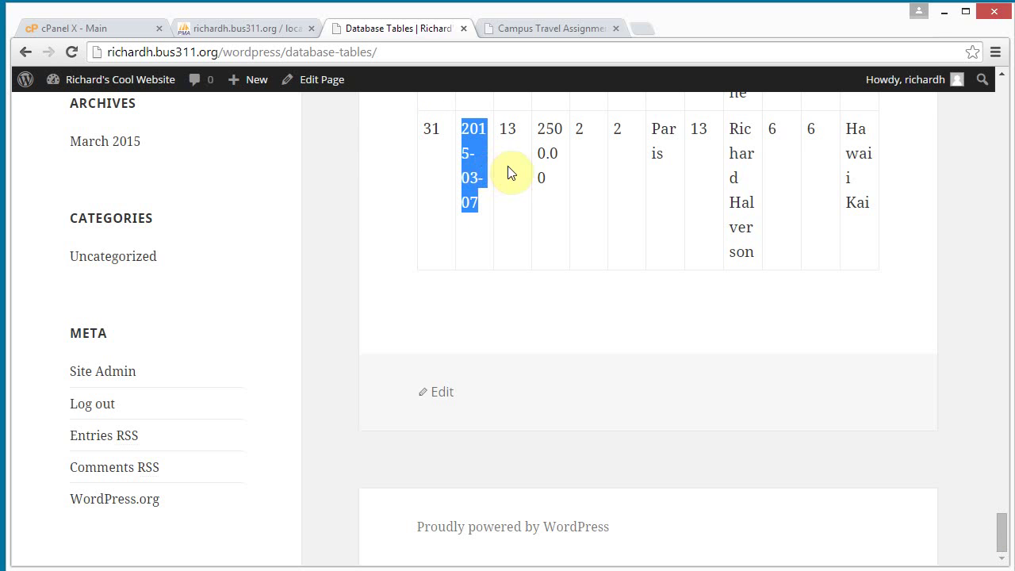
drag(537, 127, 560, 170)
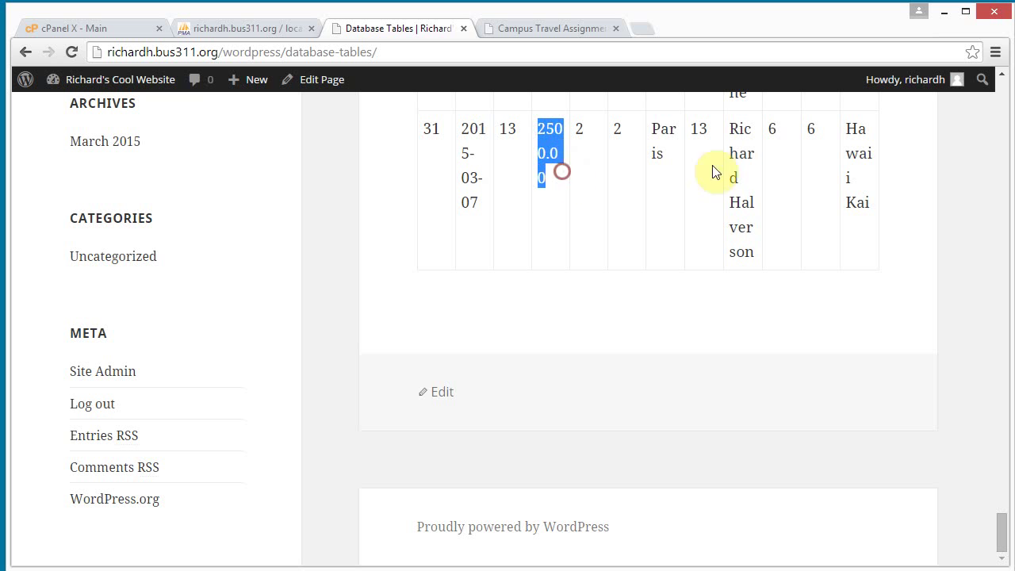
drag(662, 129, 733, 140)
double_click(732, 140)
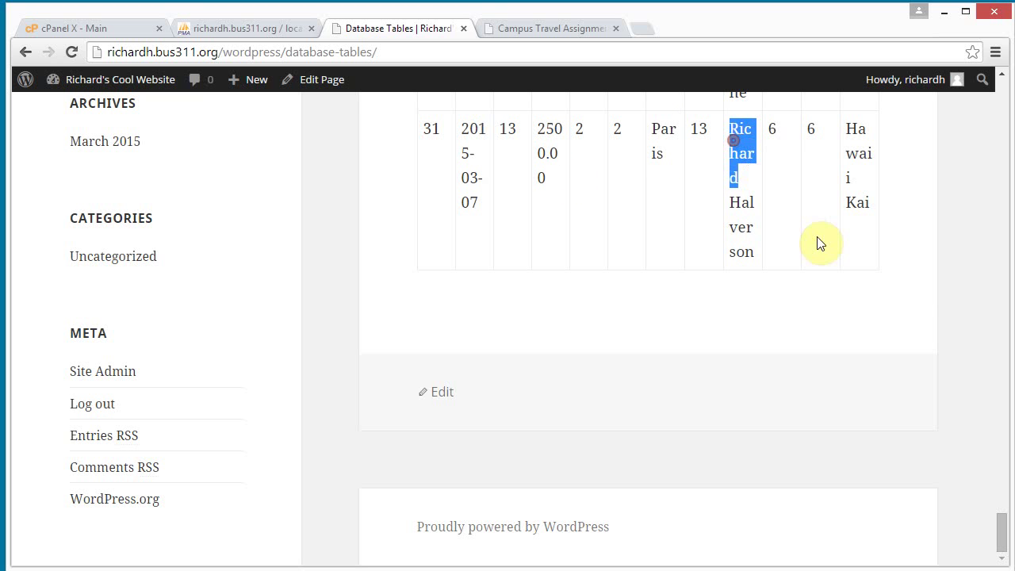
drag(1003, 521, 1001, 87)
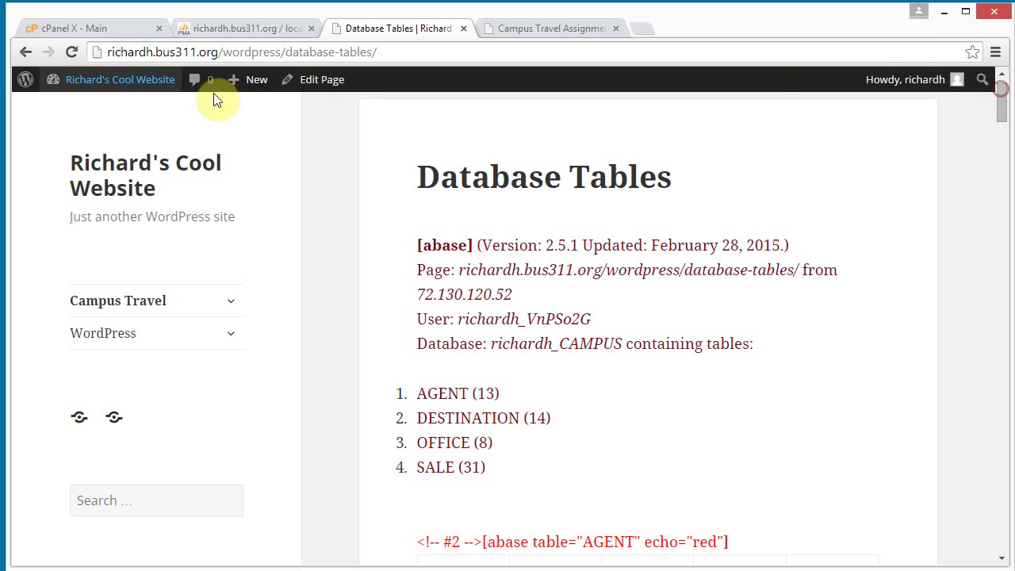
Review the third form test, modifying the first sale's agent and amount, in the assignment instructions
click(540, 31)
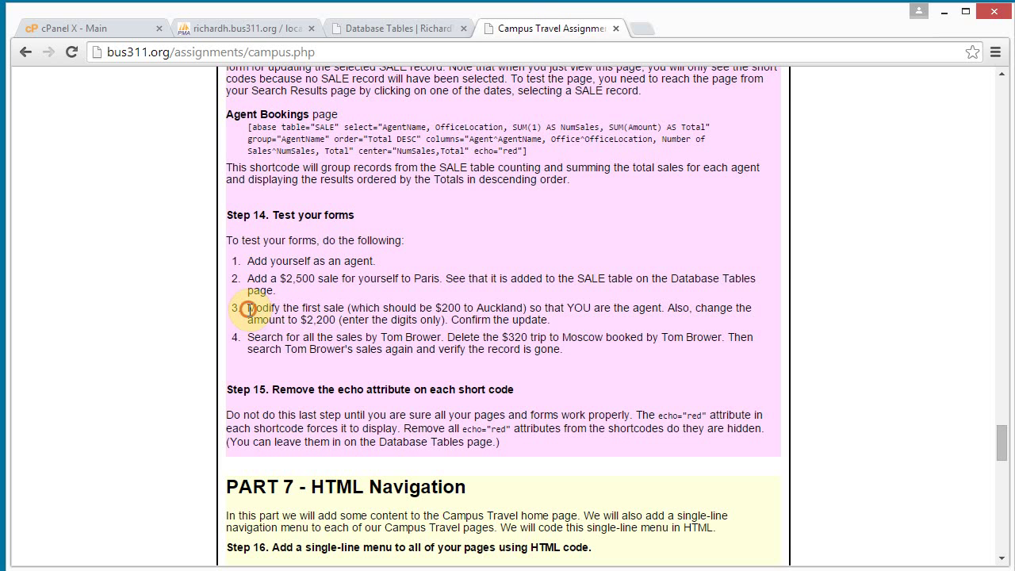
drag(313, 313, 416, 311)
click(433, 312)
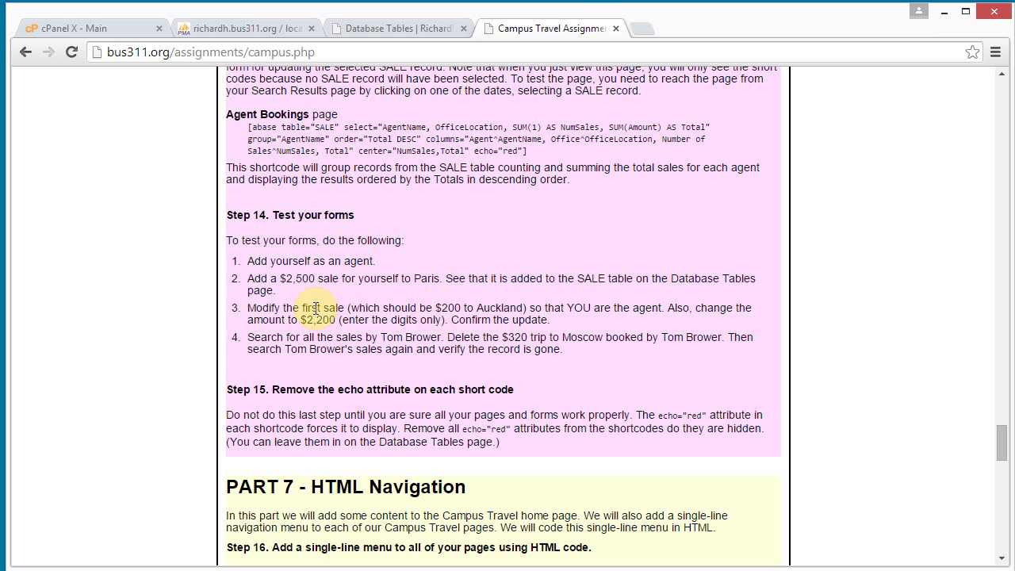
double_click(448, 309)
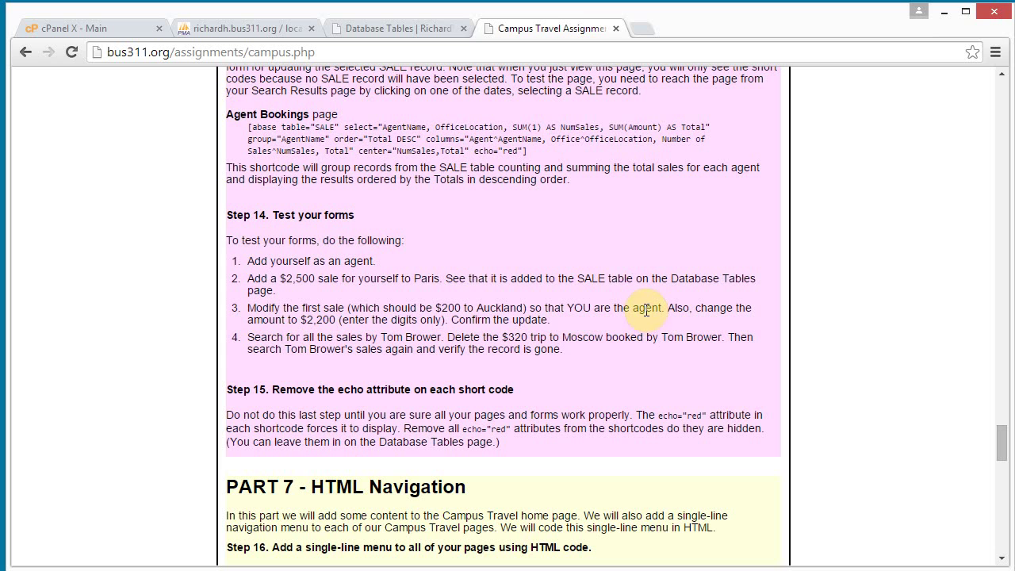
Check the first sale's destination and amount in the SALE table on the Database Tables page against the assignment's update test
drag(330, 319, 306, 319)
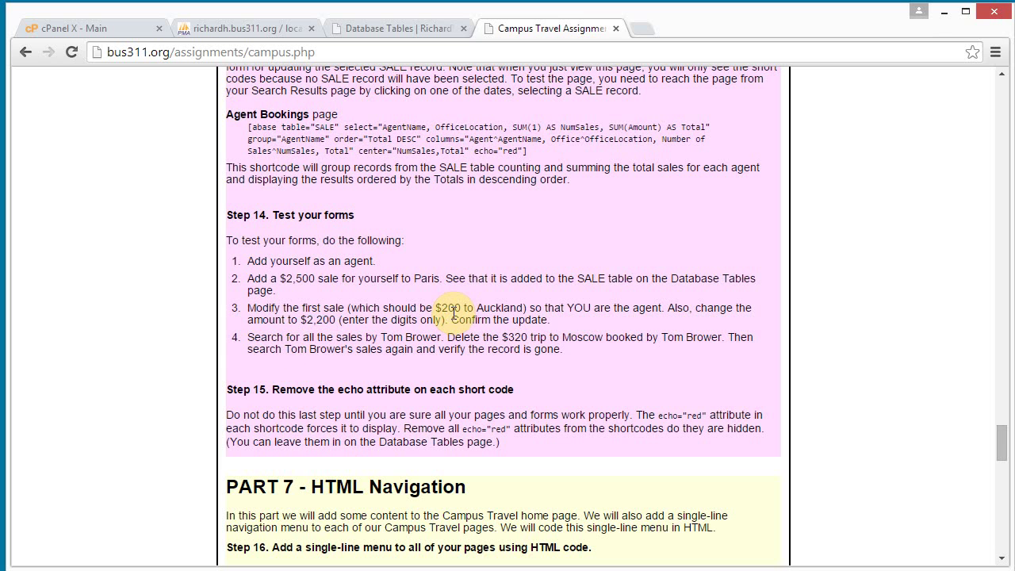
click(379, 32)
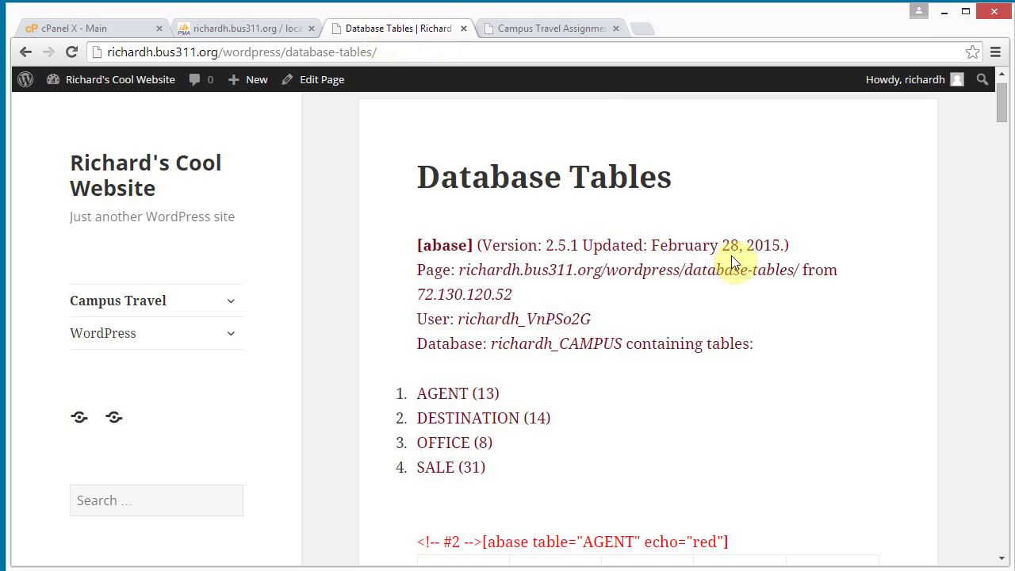
drag(999, 117, 997, 195)
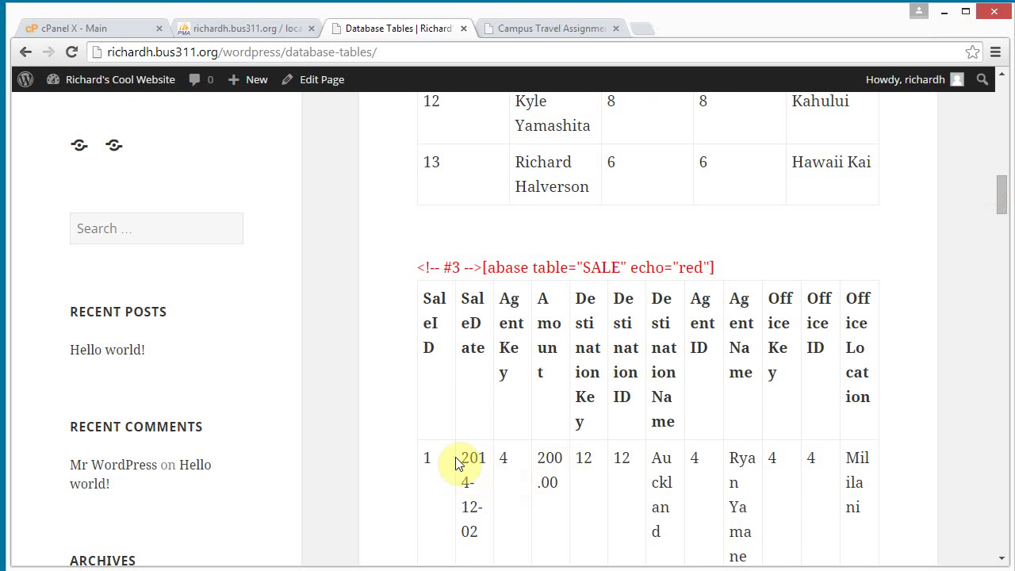
double_click(660, 459)
double_click(549, 461)
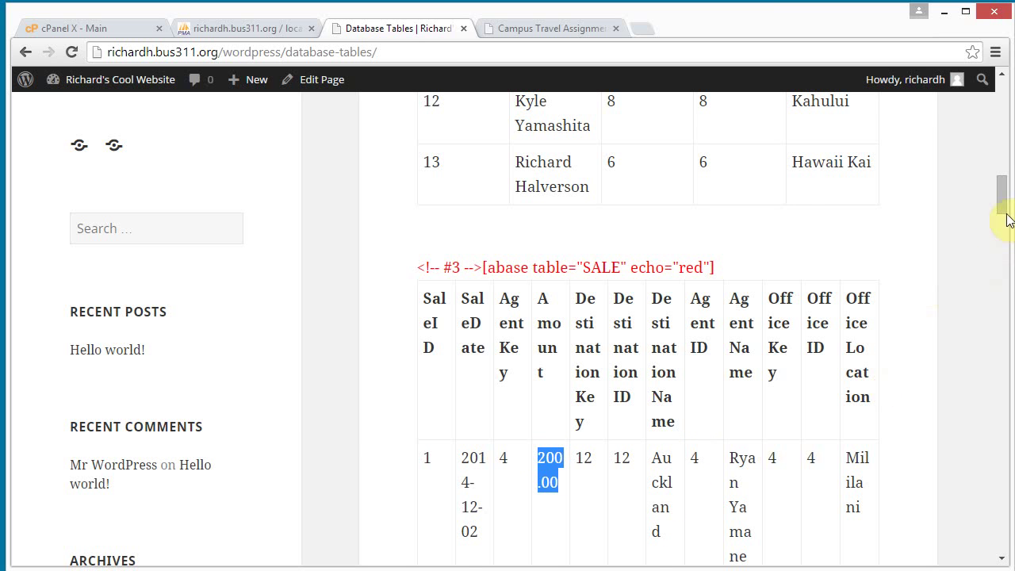
Open the Search Sales page and search for sales with Auckland as the destination
drag(1005, 210, 999, 149)
click(228, 302)
click(144, 429)
drag(996, 150, 1003, 219)
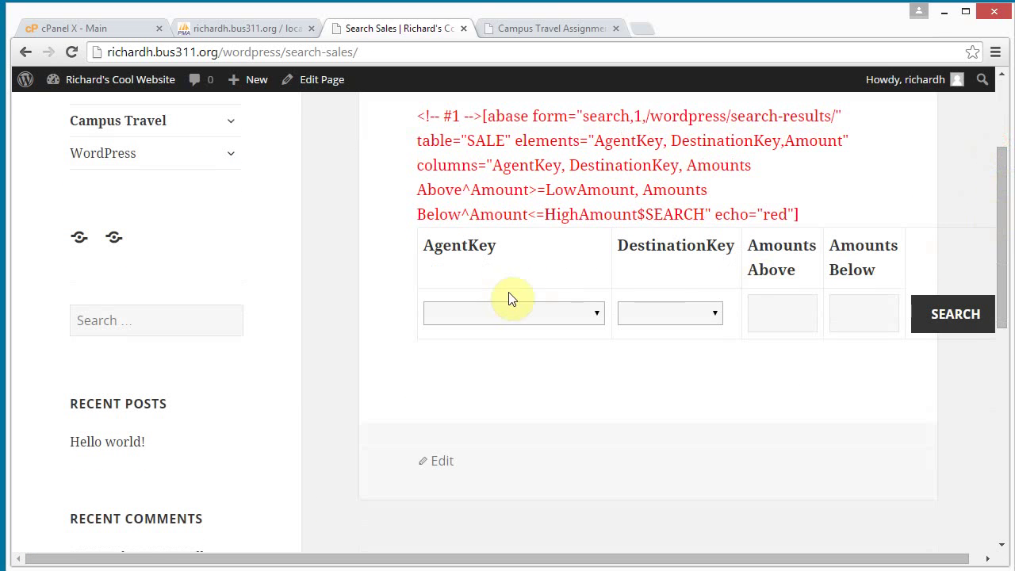
click(687, 314)
click(687, 355)
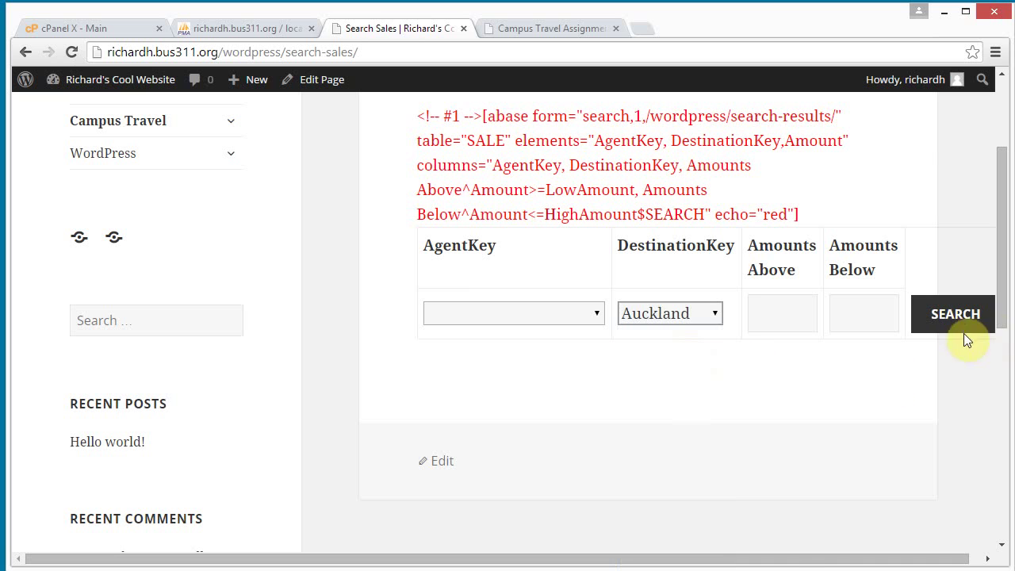
click(955, 314)
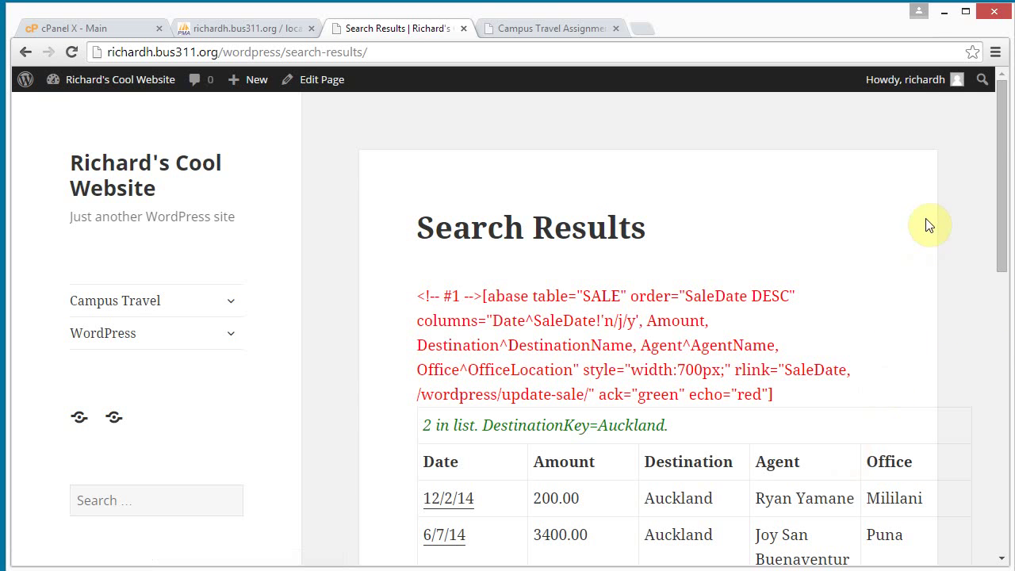
Check the 200.00 Auckland sale dated 12/2/14 in the search results and open it on the Update Sale page
drag(999, 181, 994, 251)
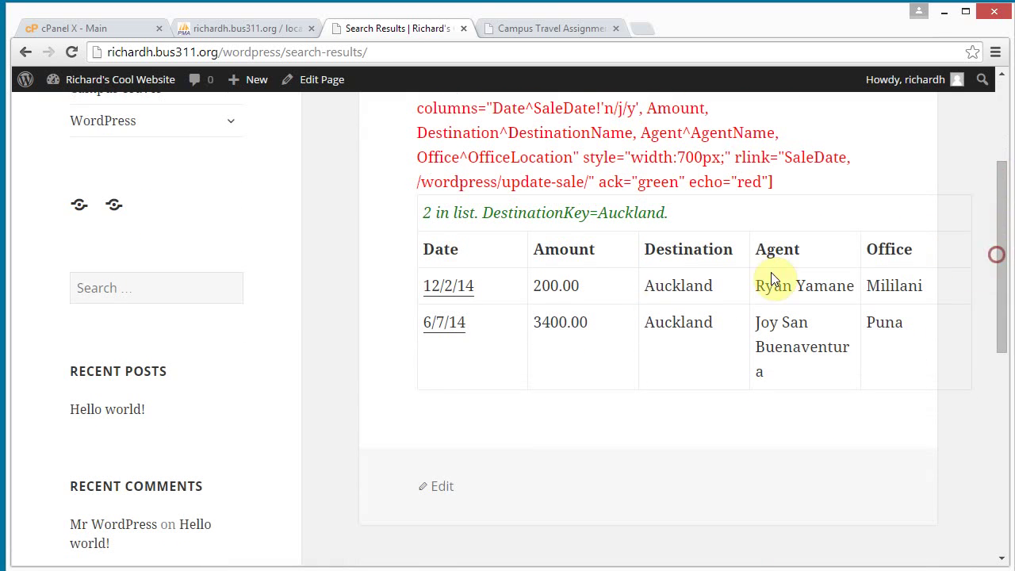
double_click(552, 286)
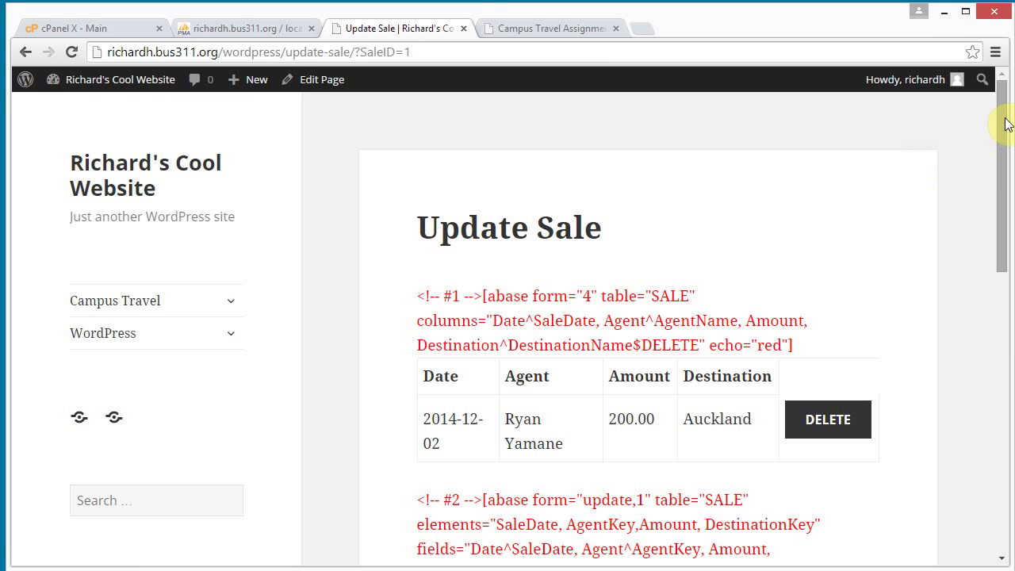
drag(1004, 121, 998, 274)
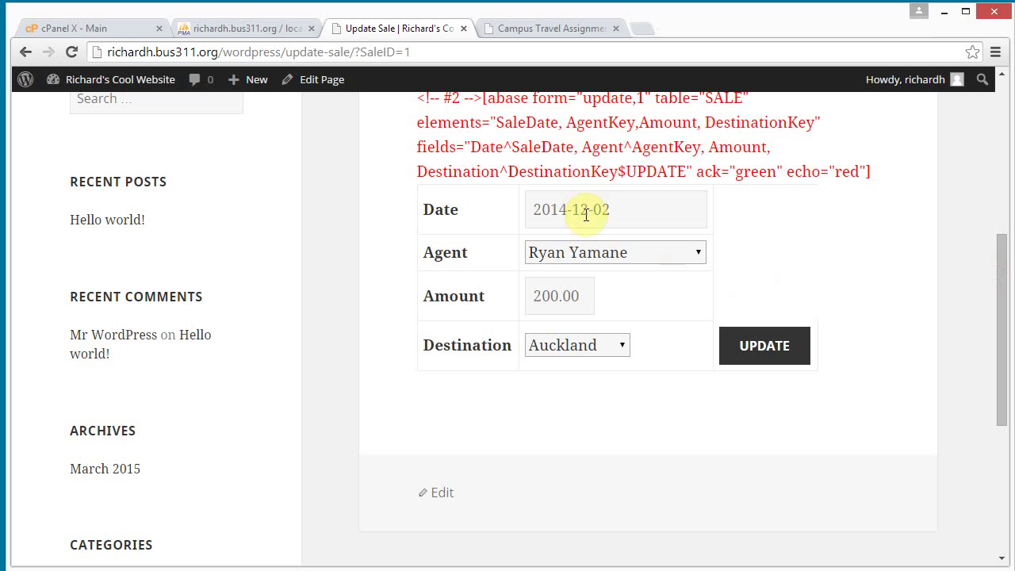
Set the Auckland sale's agent to yourself and its amount to 2200.00, and submit the update
click(699, 253)
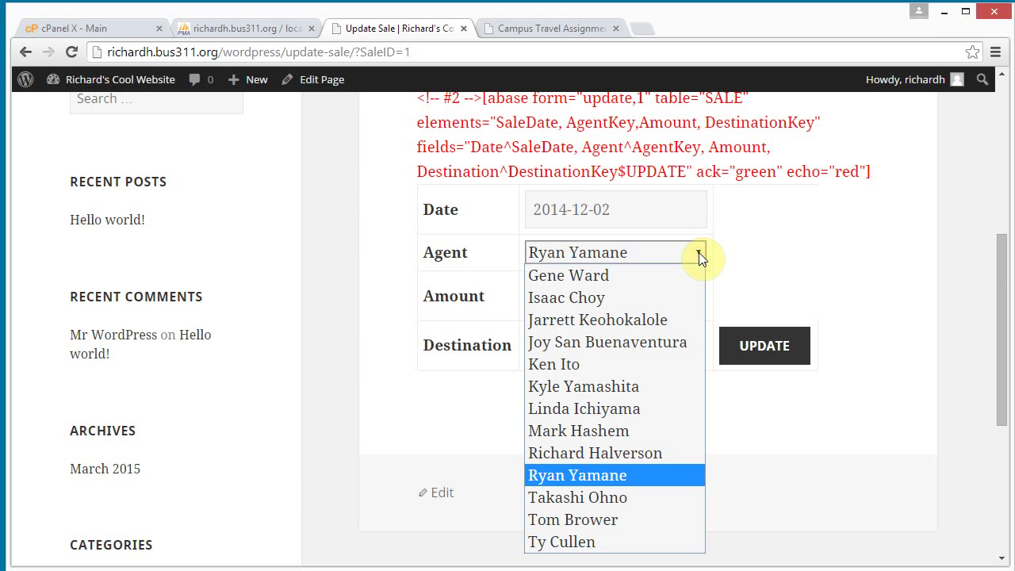
click(644, 452)
click(546, 295)
text(2200.00)
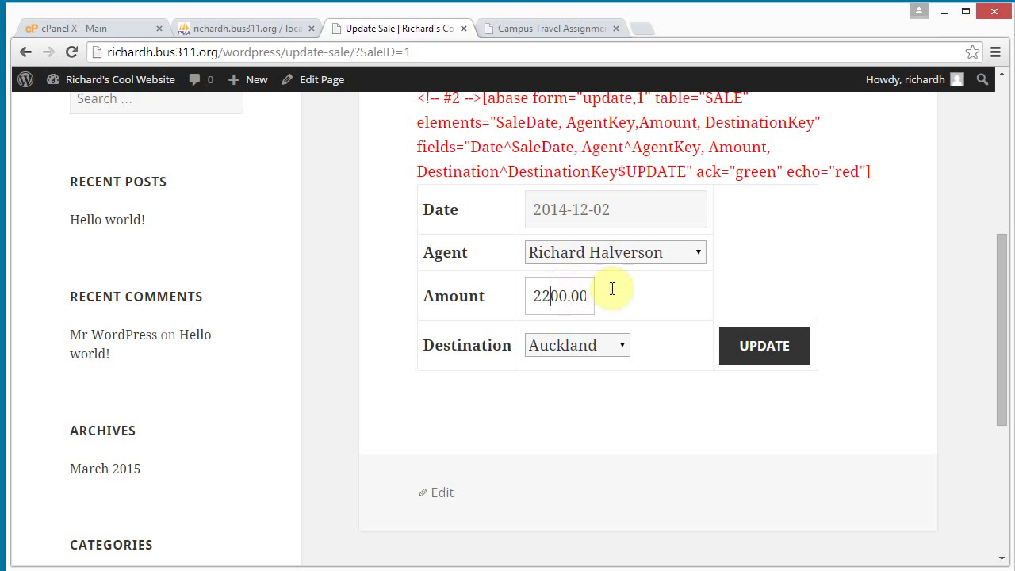
click(773, 351)
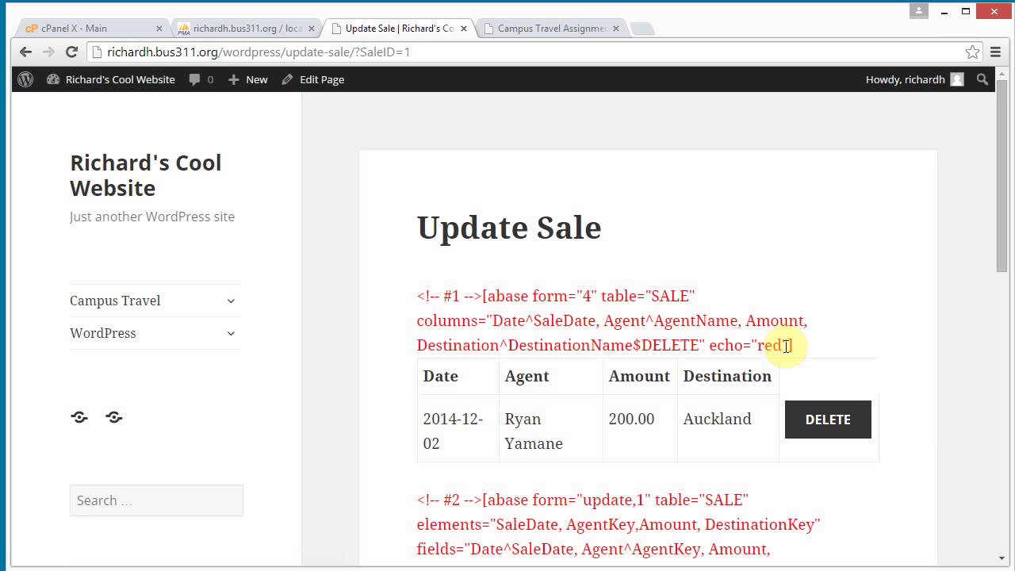
scroll(718, 315, down, 2)
scroll(718, 310, up, 2)
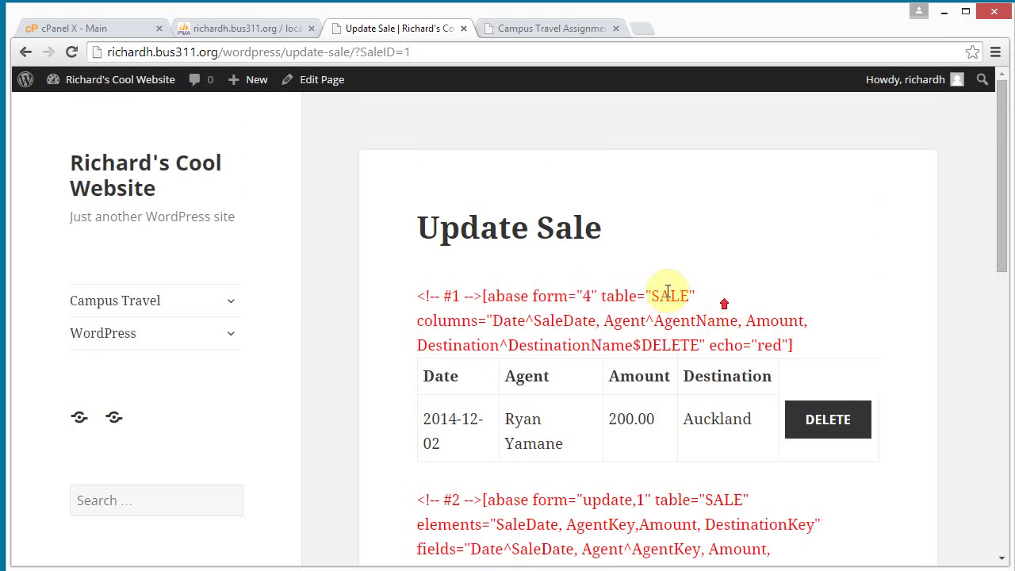
Search the sales for Auckland again and check the amount and agent of the 12/2/14 sale
click(231, 304)
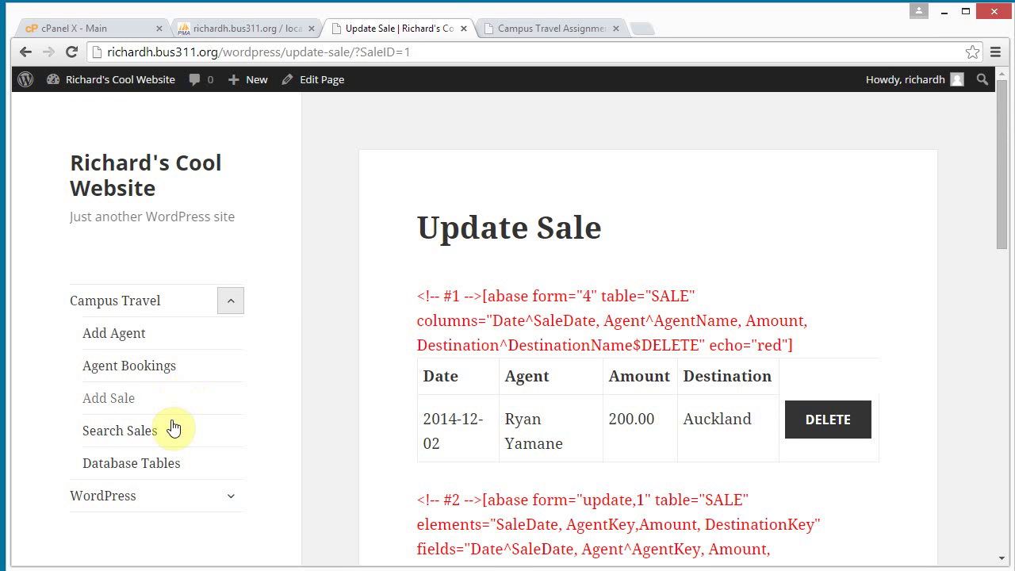
click(169, 429)
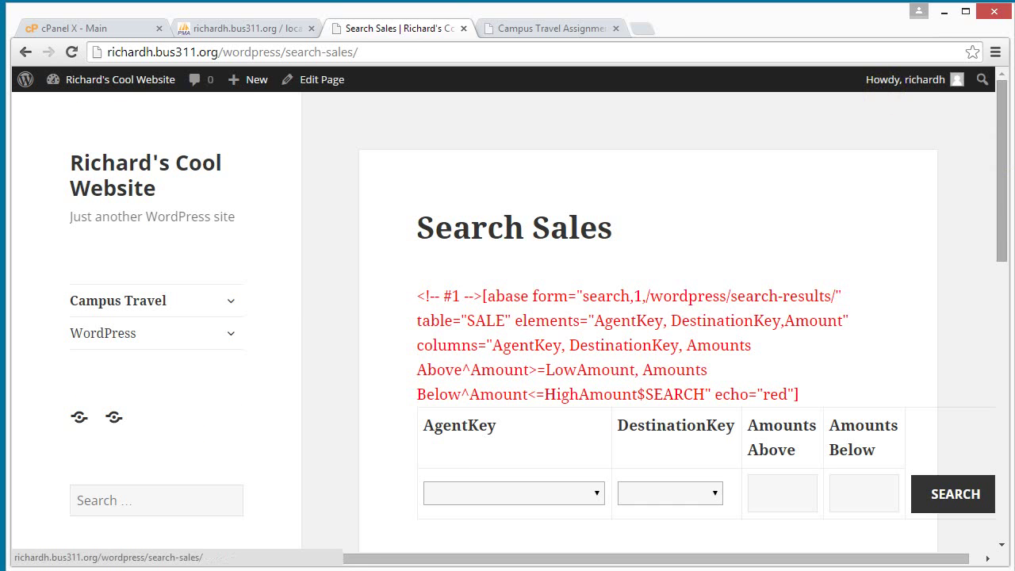
drag(1001, 195, 1003, 306)
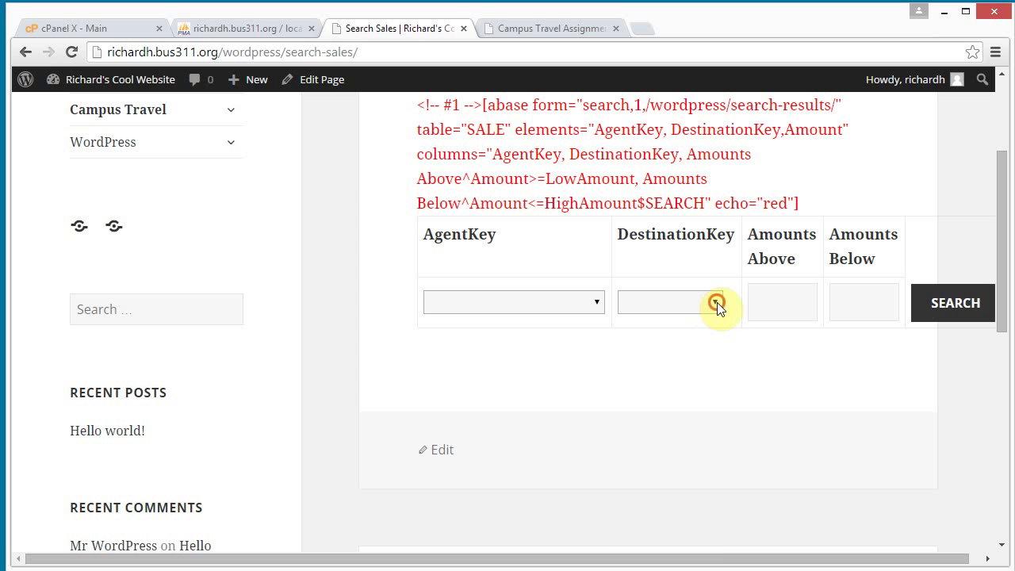
click(717, 302)
click(712, 348)
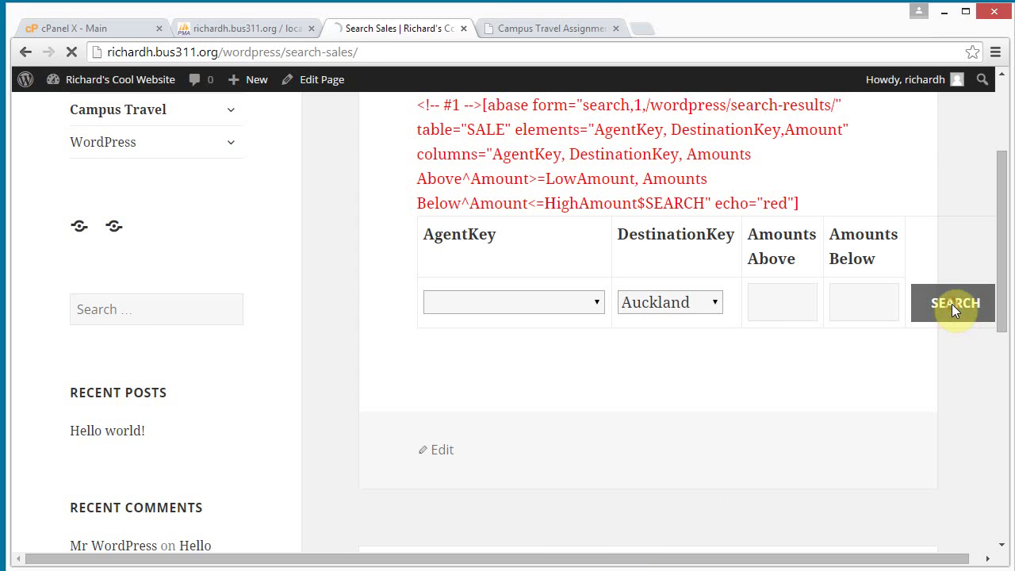
click(952, 304)
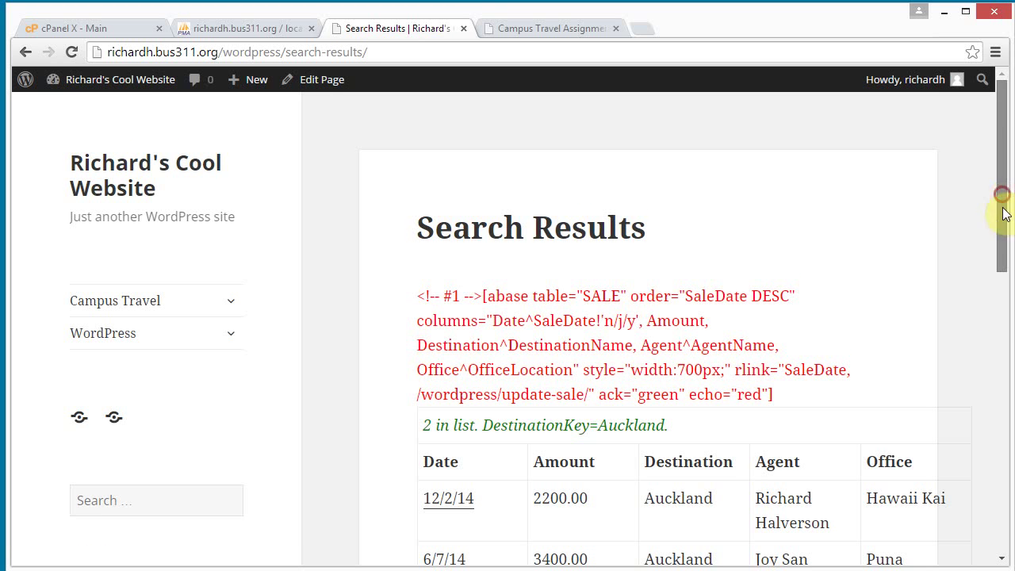
drag(1004, 211, 992, 296)
double_click(551, 251)
double_click(784, 252)
click(802, 273)
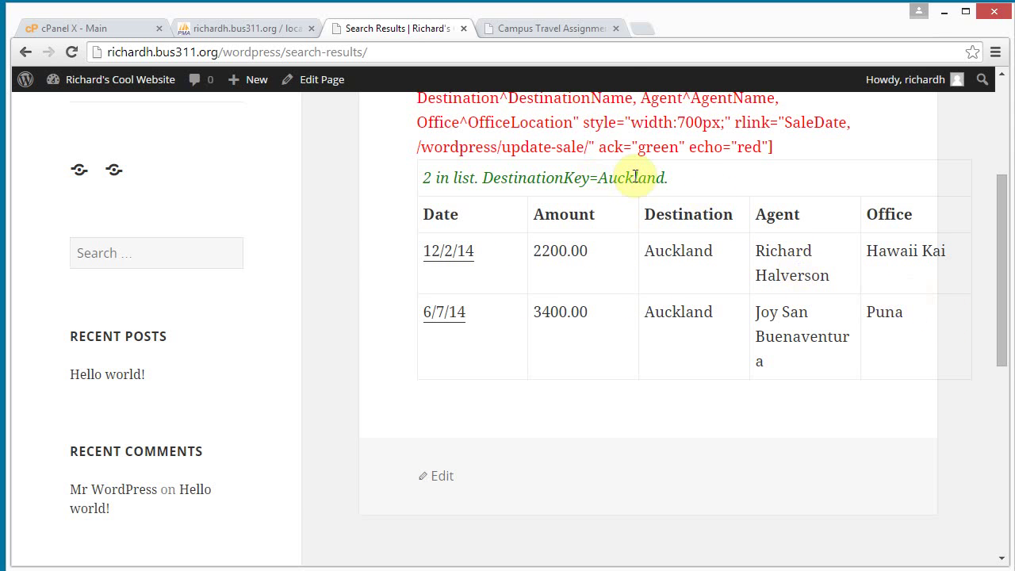
Review the fourth form test, searching one agent's sales and deleting the $320 Moscow trip, in the assignment instructions
click(541, 27)
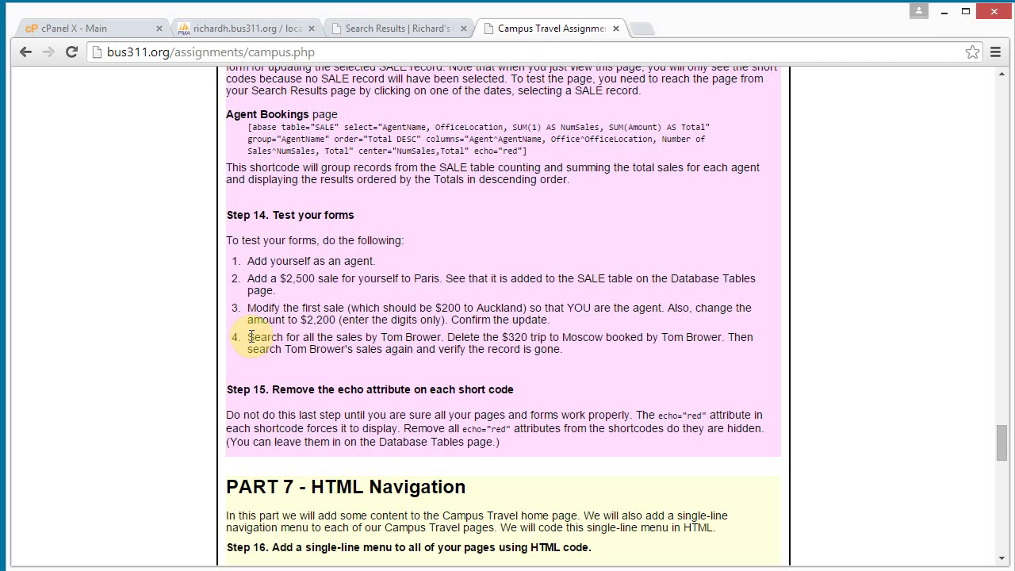
drag(248, 336, 423, 339)
click(547, 344)
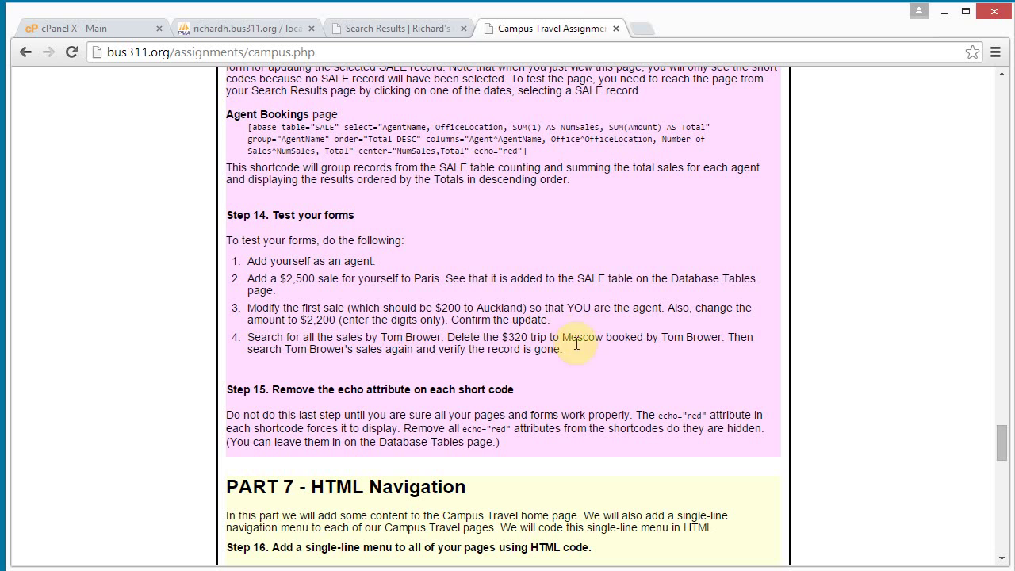
double_click(514, 338)
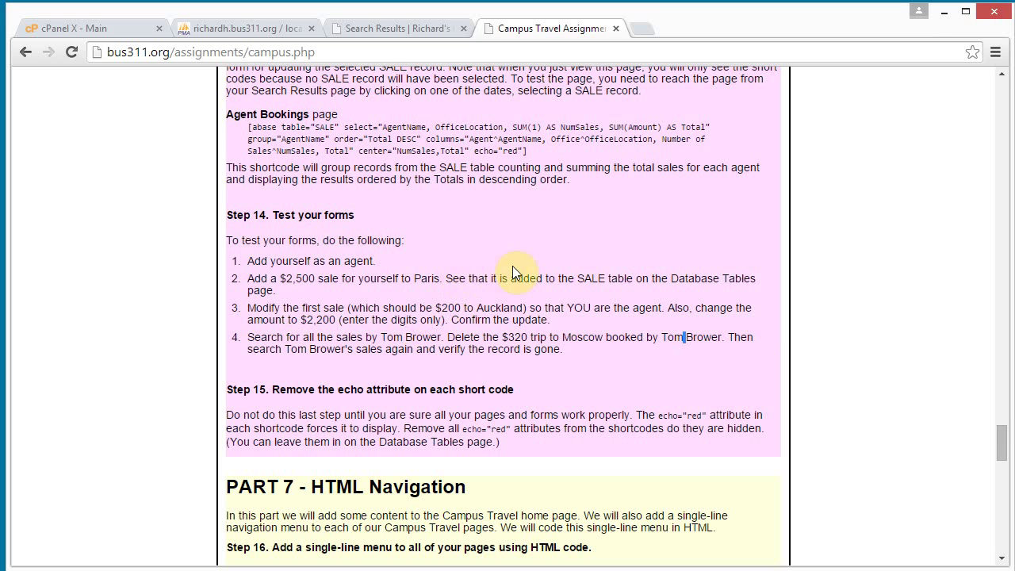
Return to the Search Sales page and search for all sales by the agent named in the fourth form test
click(371, 30)
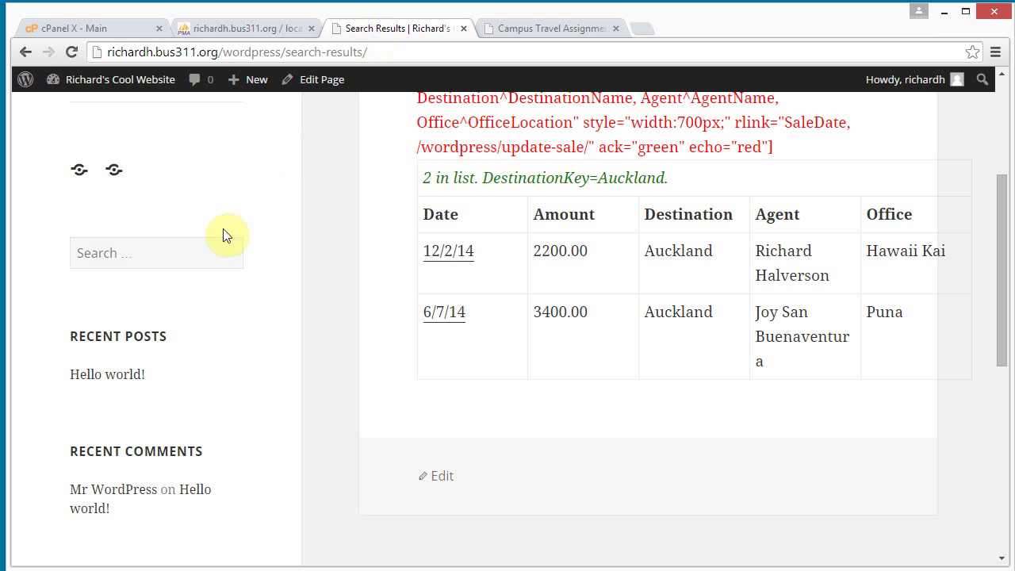
drag(996, 256, 997, 157)
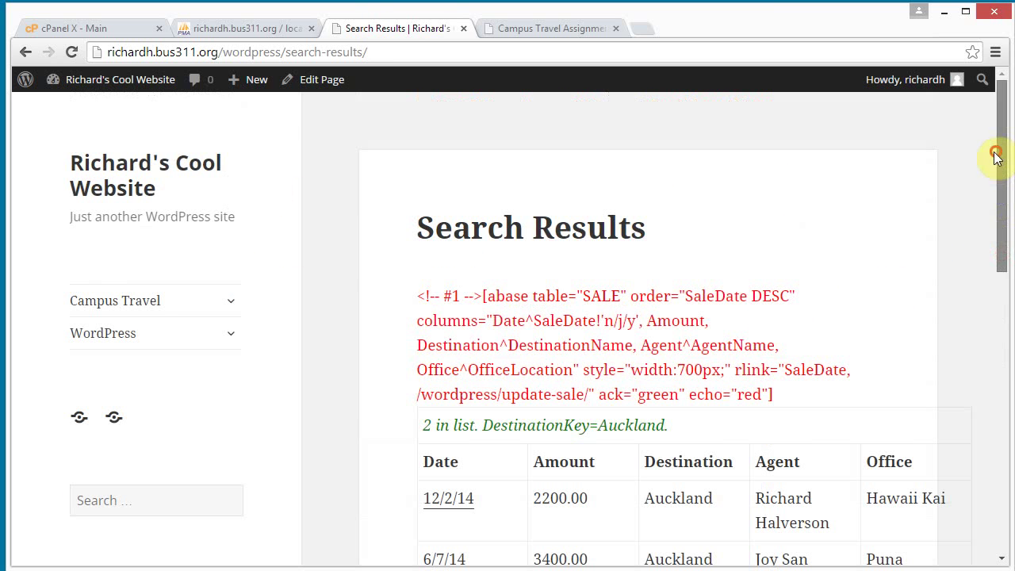
click(230, 301)
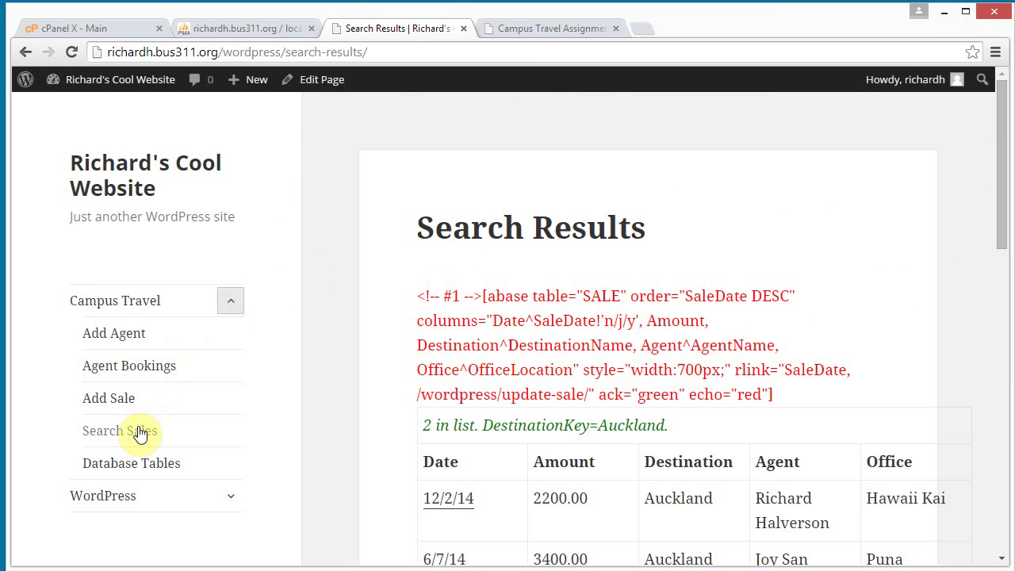
click(139, 431)
drag(1006, 179, 998, 268)
click(588, 270)
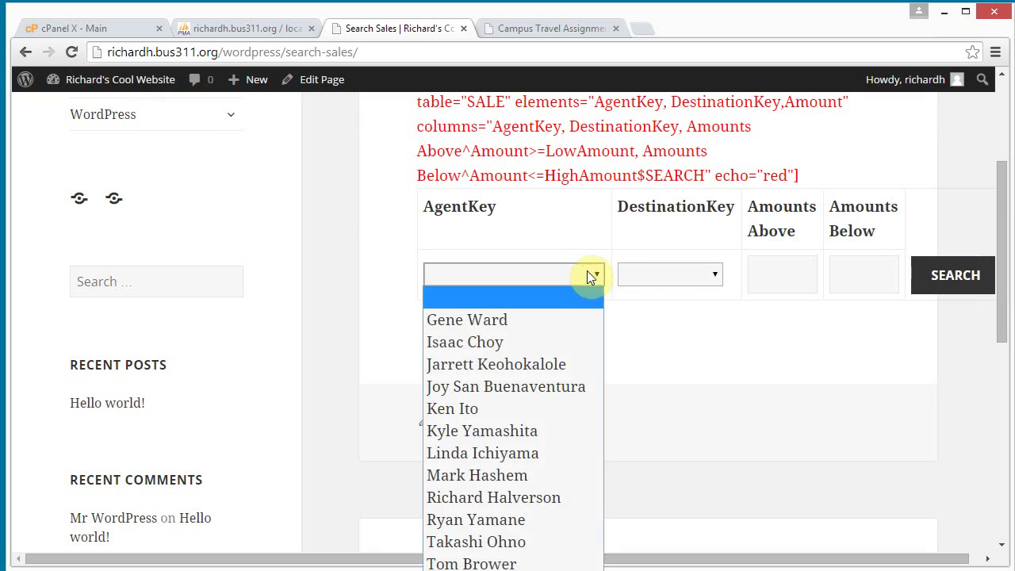
click(538, 562)
click(952, 284)
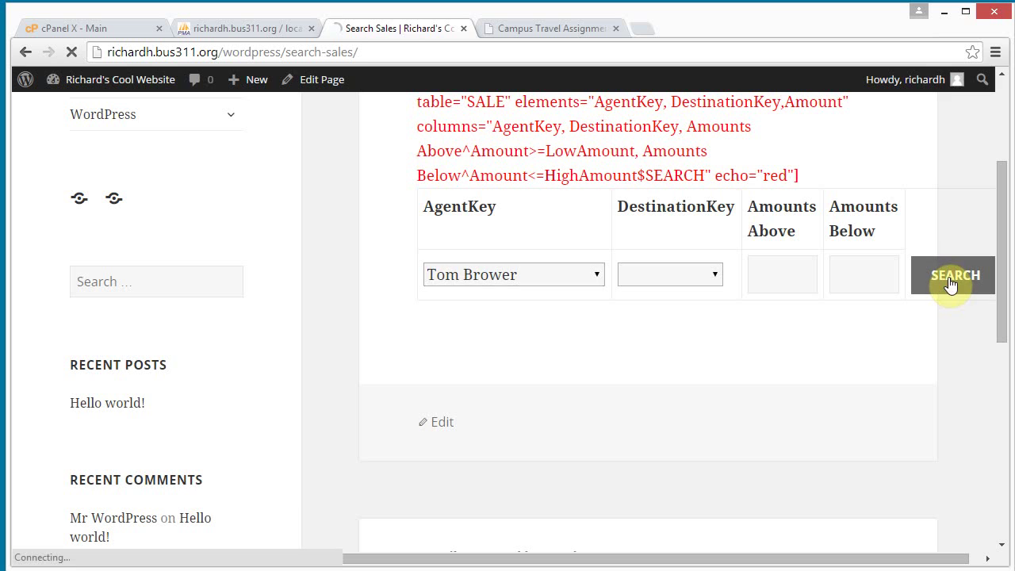
Open the 320.00 Moscow sale dated 2/8/14 from the search results and delete its record
drag(994, 203, 996, 303)
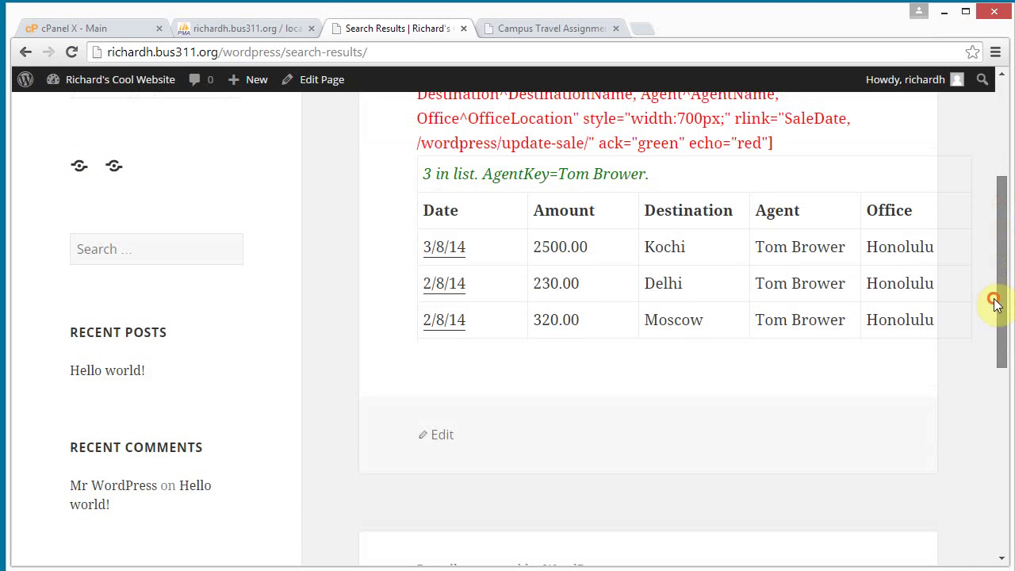
double_click(541, 321)
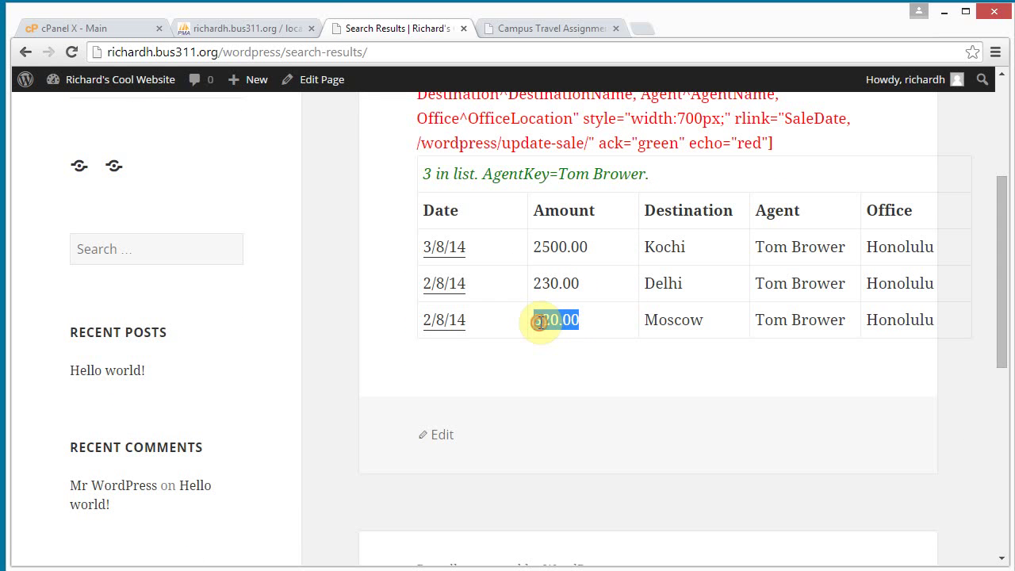
double_click(657, 321)
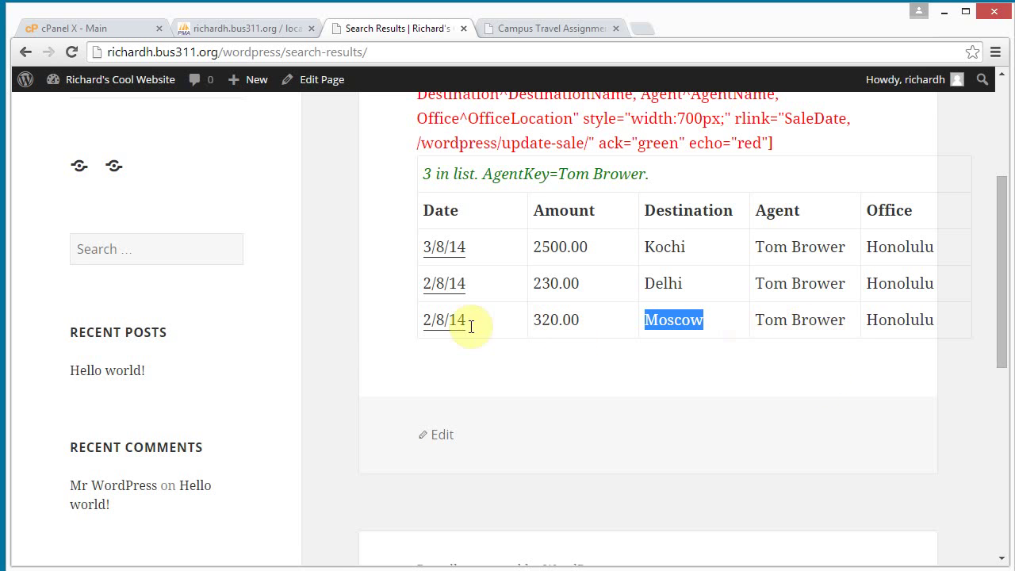
click(435, 328)
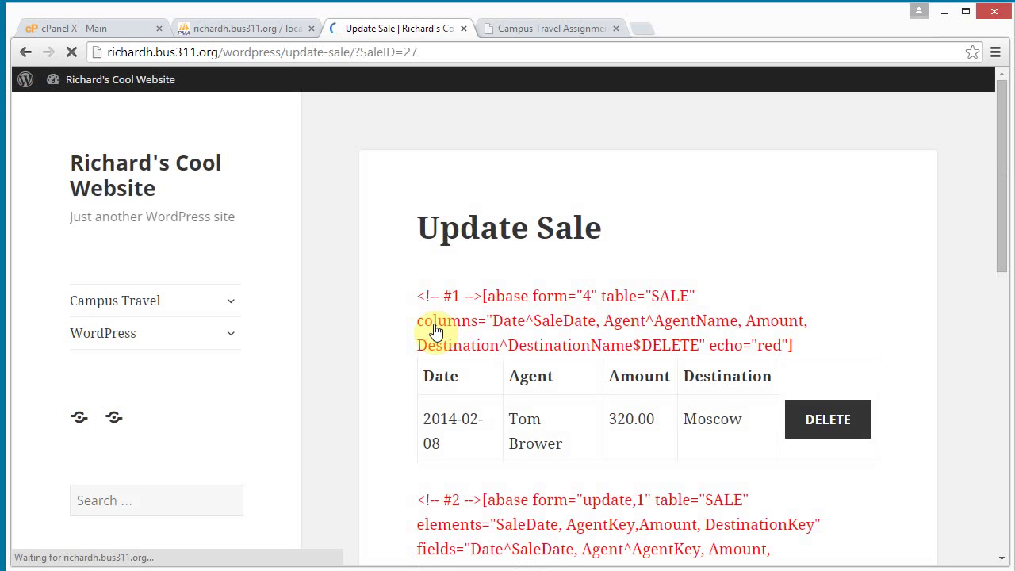
click(820, 419)
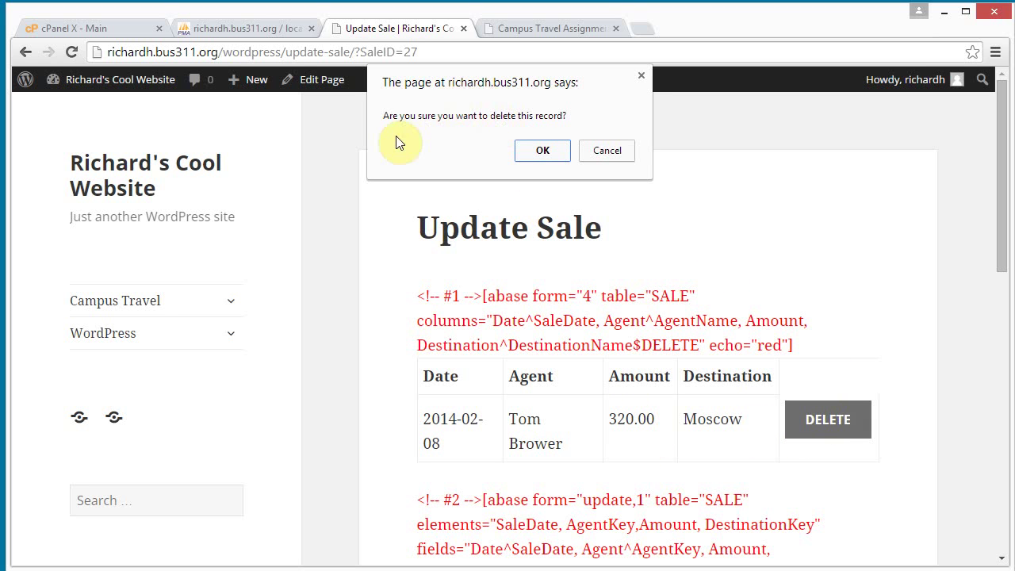
click(542, 151)
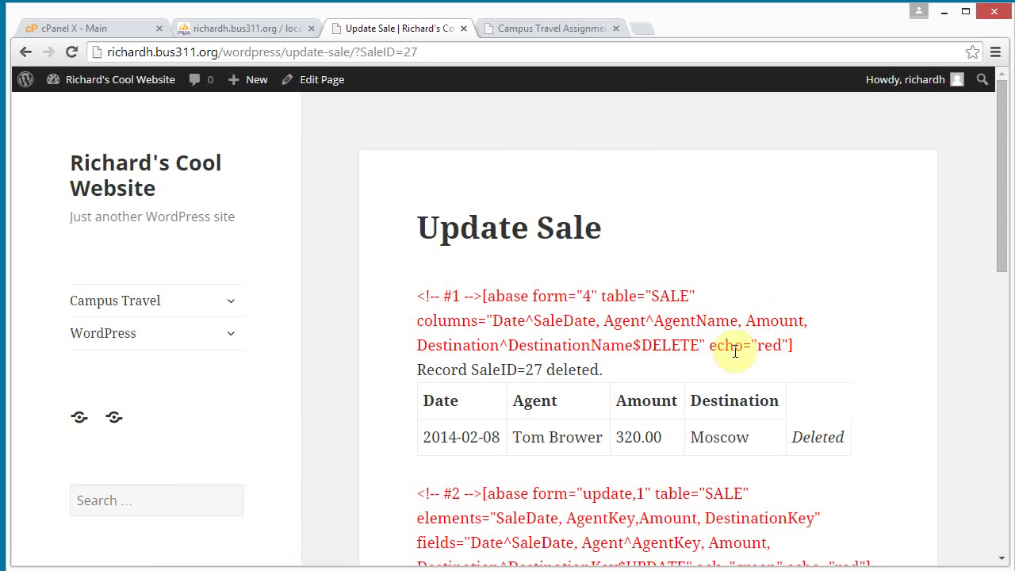
double_click(559, 370)
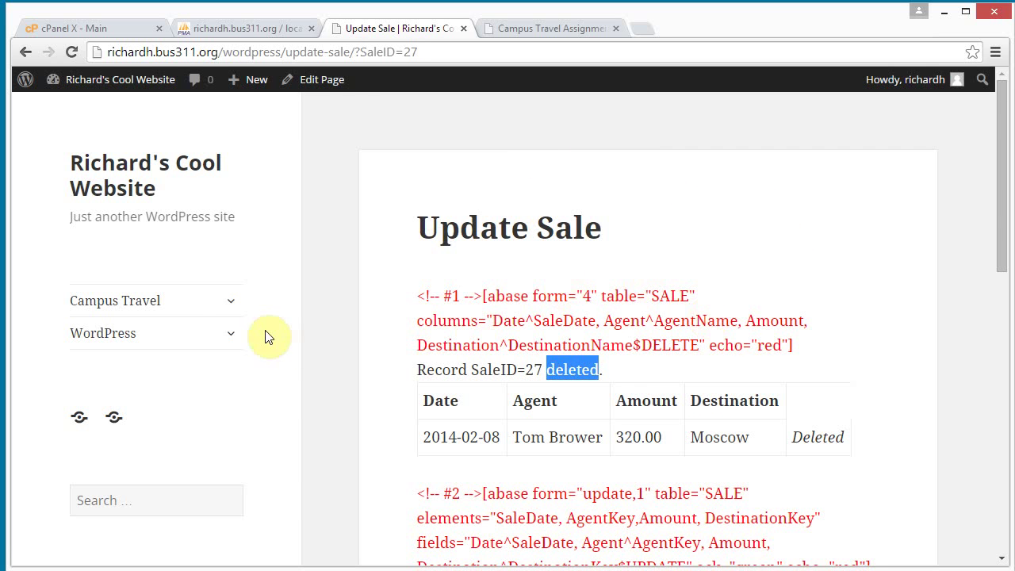
Search the sales of the fourth form test's agent again and check the results for the deleted $320 Moscow trip
click(230, 303)
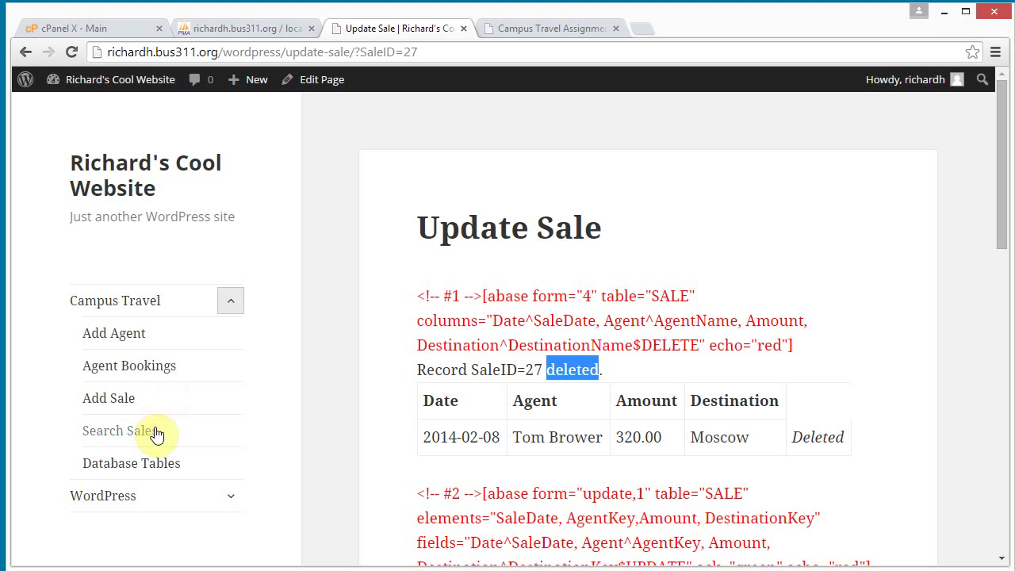
click(225, 419)
drag(1001, 175, 1004, 294)
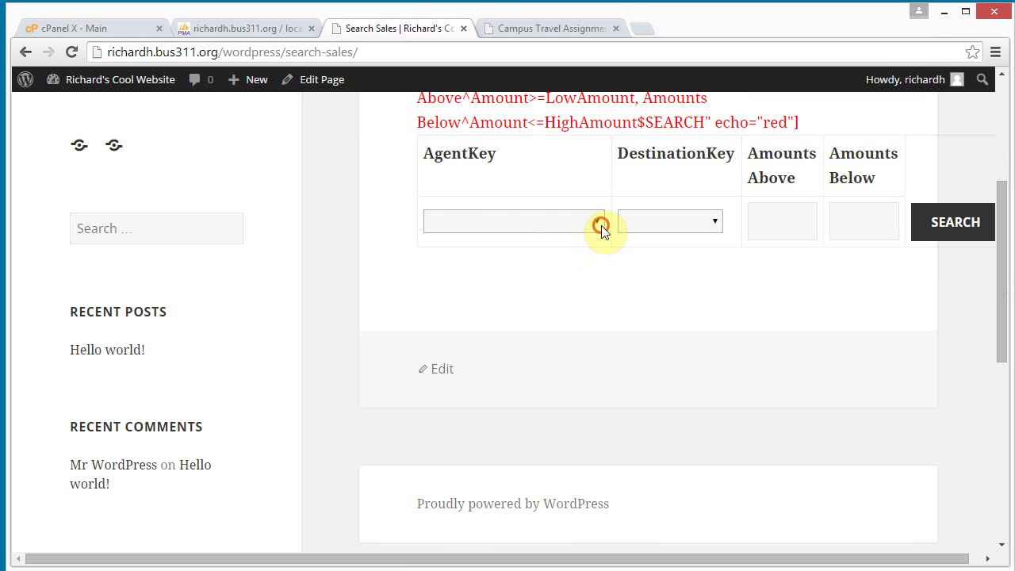
click(601, 225)
click(502, 517)
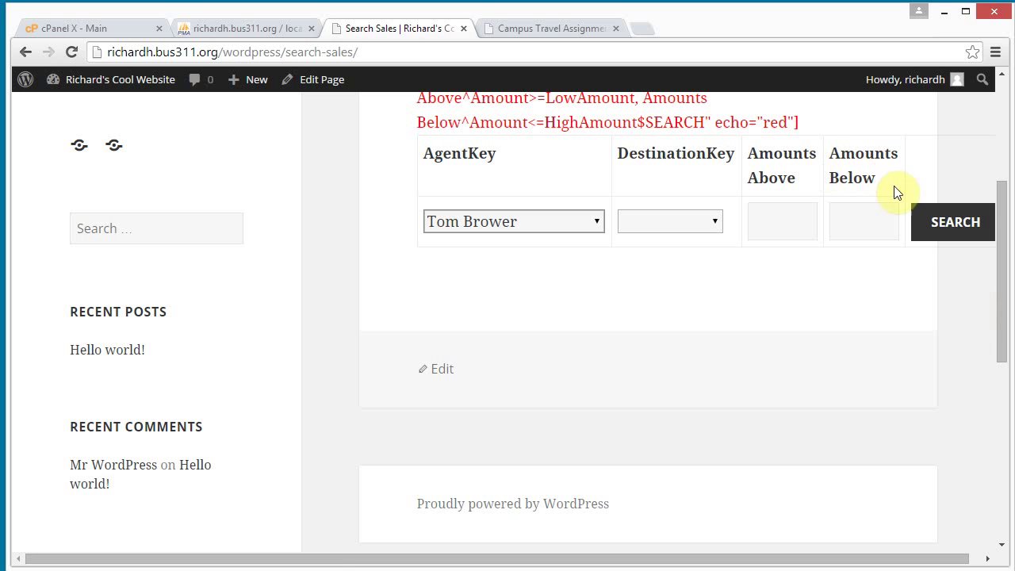
click(928, 221)
drag(1000, 168, 1000, 253)
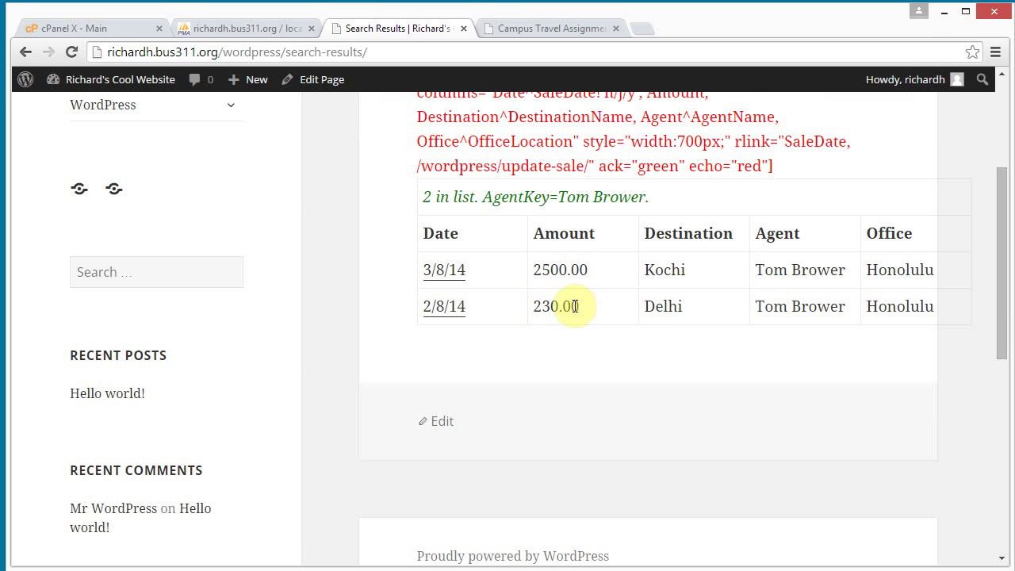
scroll(741, 245, up, 2)
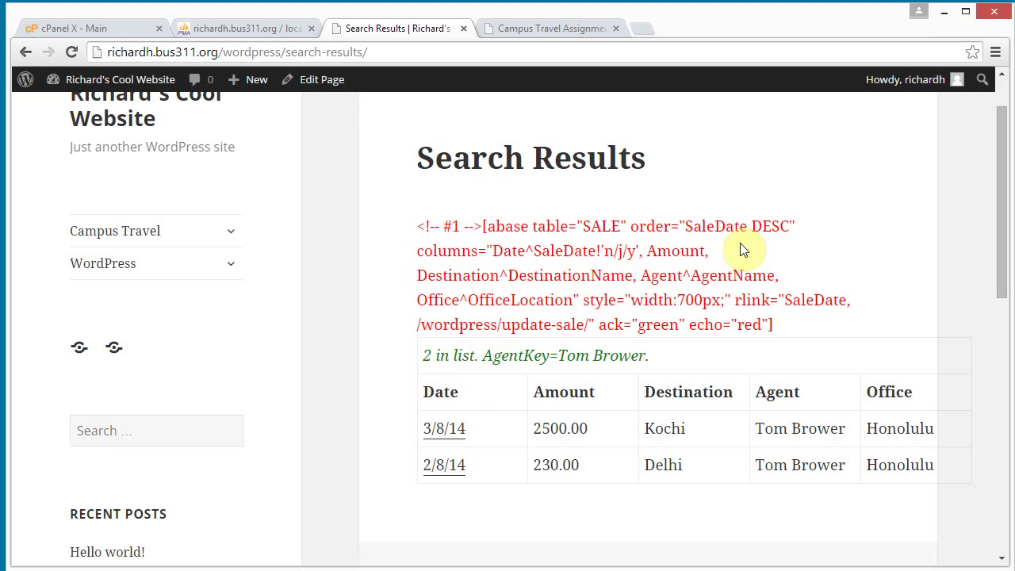
scroll(742, 246, up, 1)
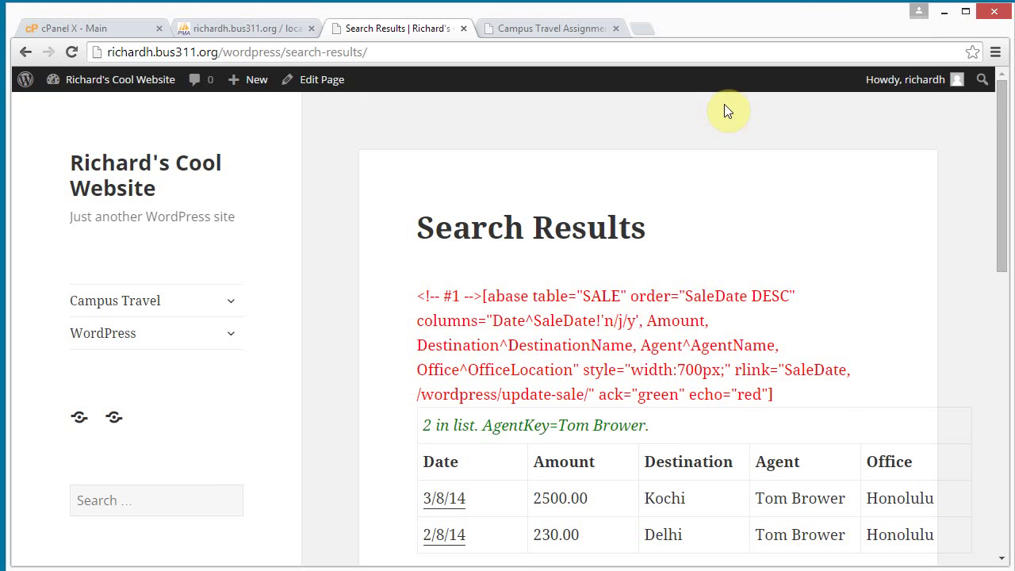
Following Step 15 of the assignment, remove echo="red" from the Add Agent page's shortcode, update the page and view it
click(557, 28)
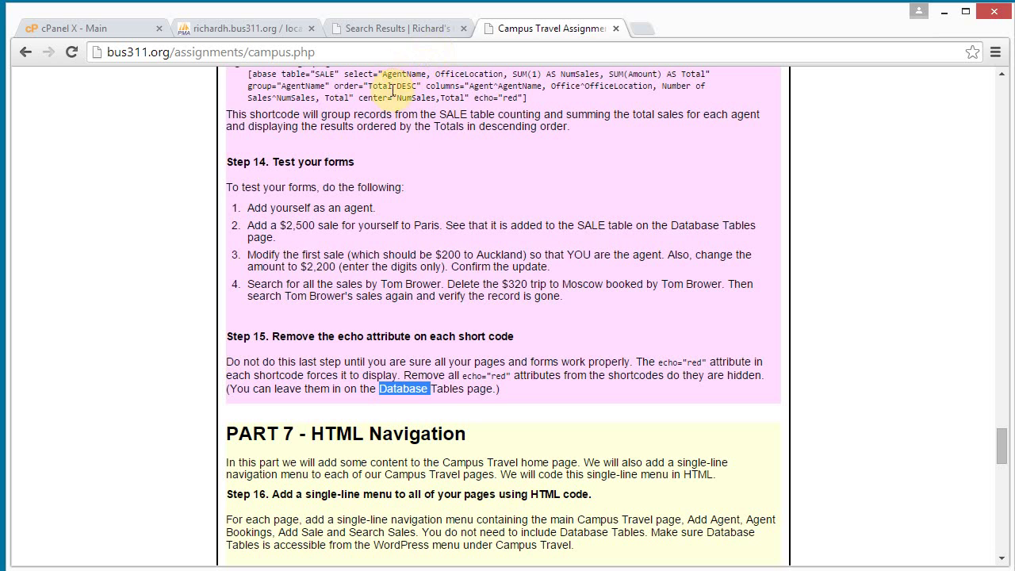
click(365, 29)
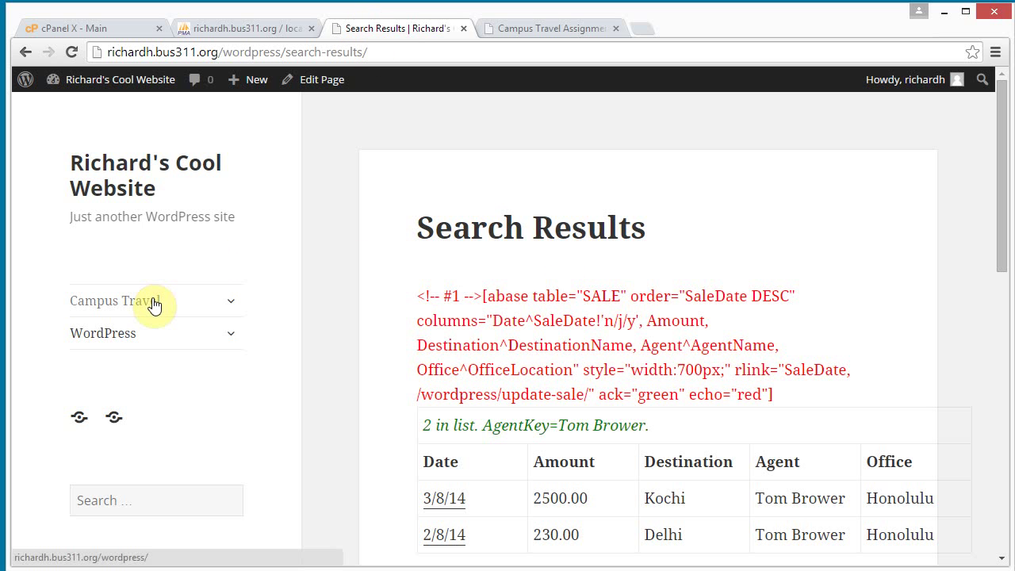
click(229, 301)
click(134, 333)
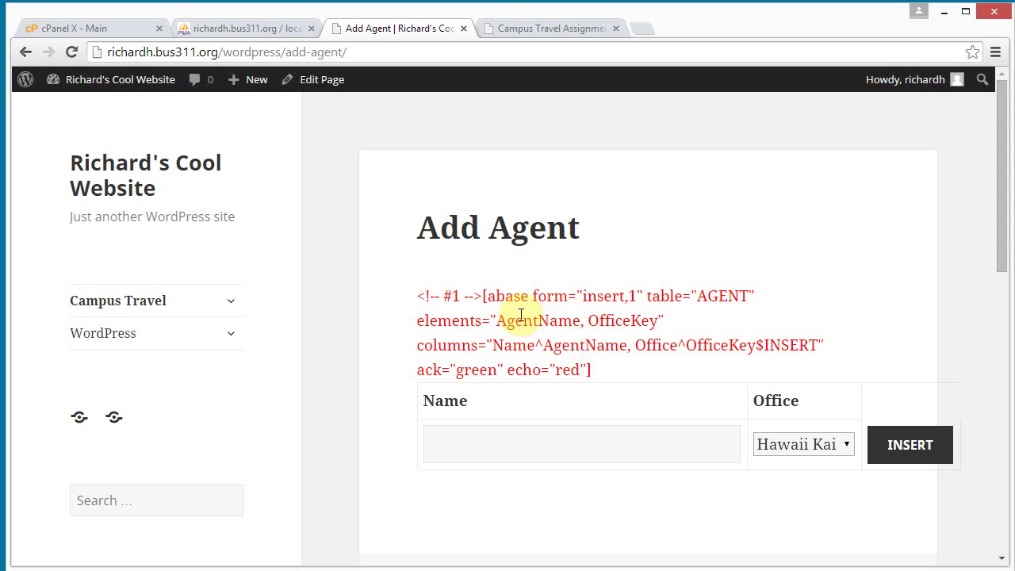
drag(505, 370, 562, 370)
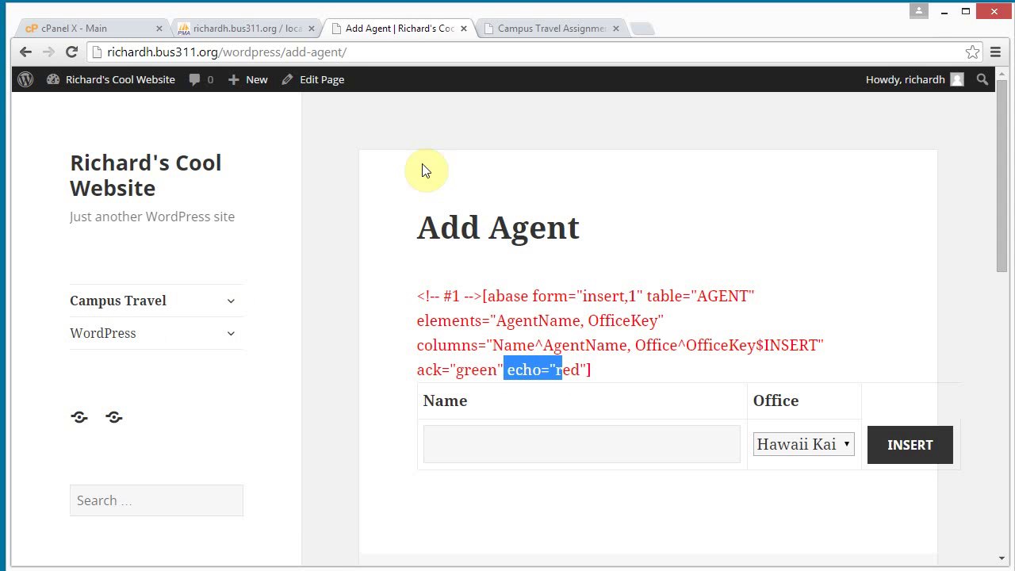
click(327, 80)
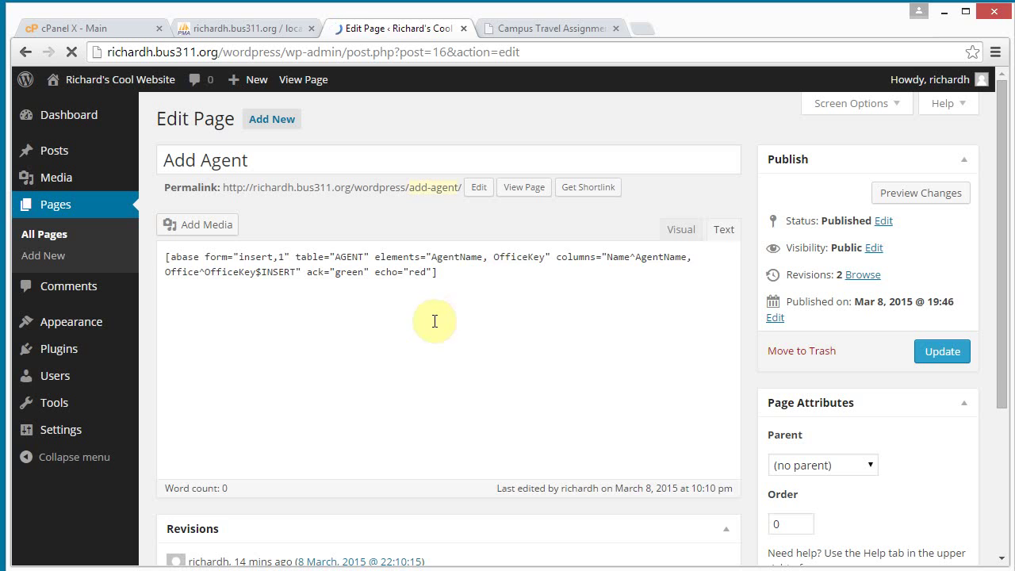
drag(368, 302, 428, 299)
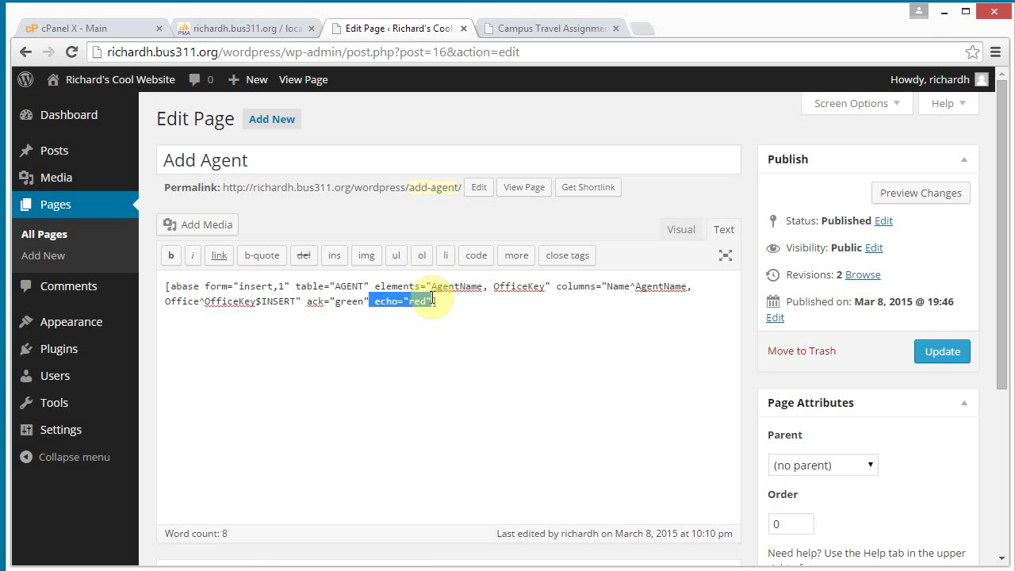
key(Delete)
click(918, 351)
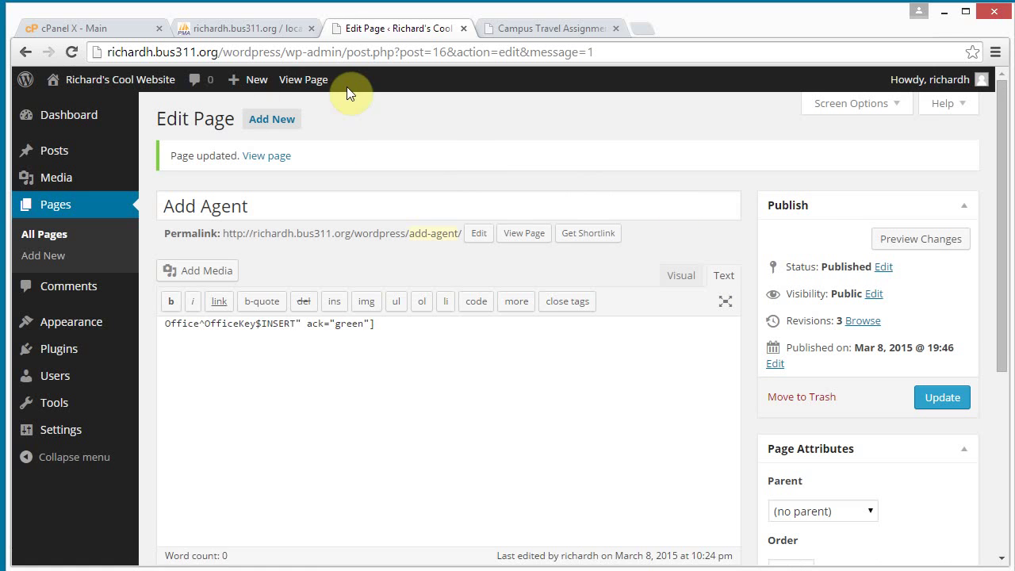
click(314, 83)
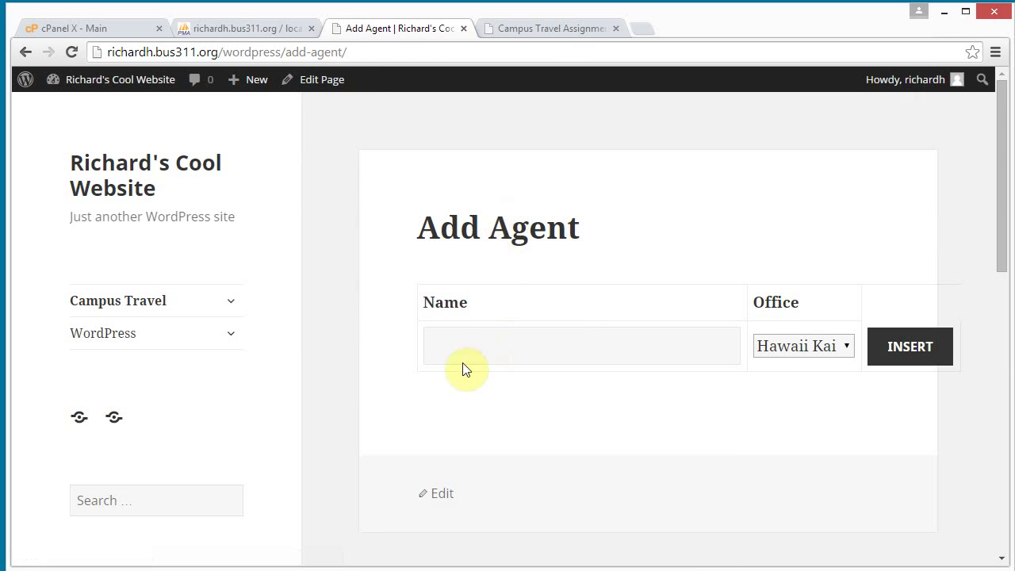
Remove the echo="red" attribute from the Agent Bookings page's shortcode, update the page and view it
click(229, 300)
click(176, 366)
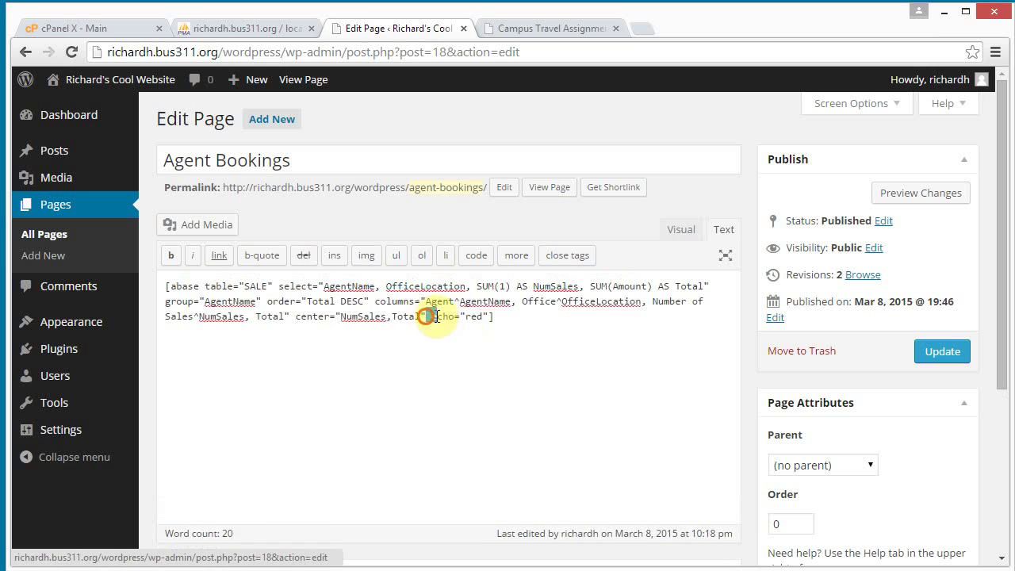
drag(428, 316, 484, 316)
key(Delete)
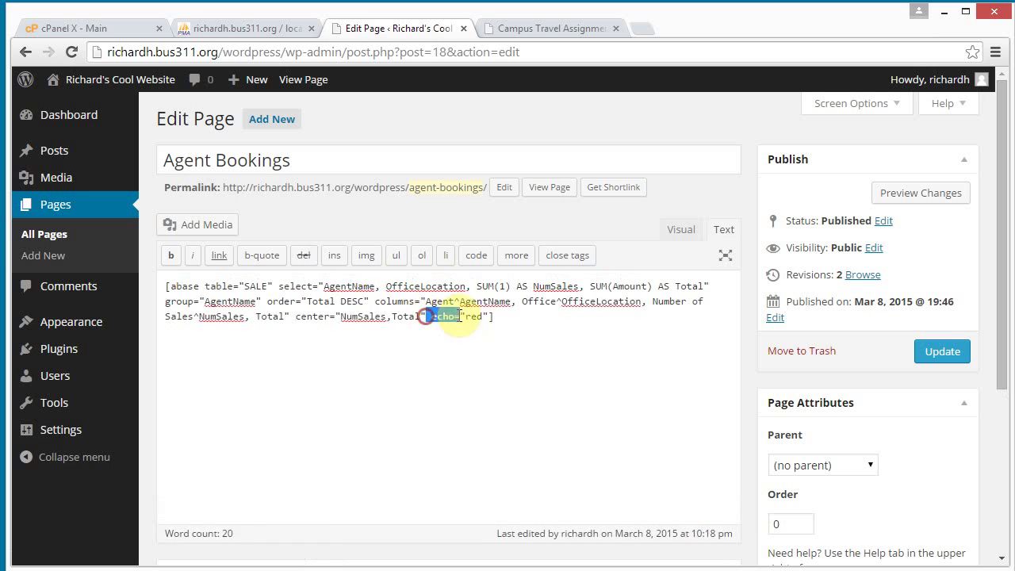
click(958, 361)
click(306, 79)
Remove the echo="red" attribute from the Add Sale page's shortcode, update the page and view it
click(229, 302)
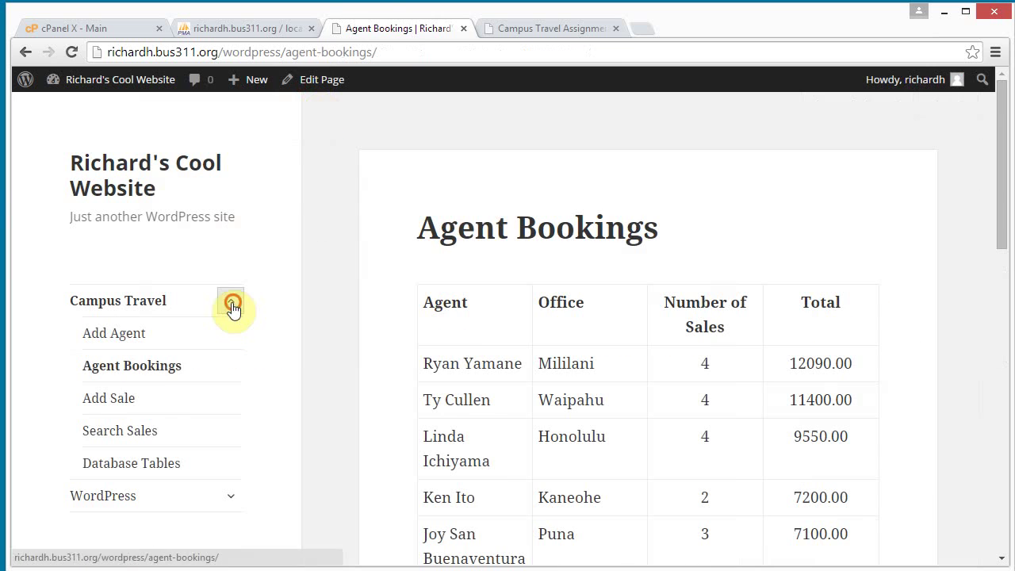
click(132, 394)
click(313, 80)
drag(229, 316, 287, 317)
key(Delete)
click(942, 351)
click(303, 79)
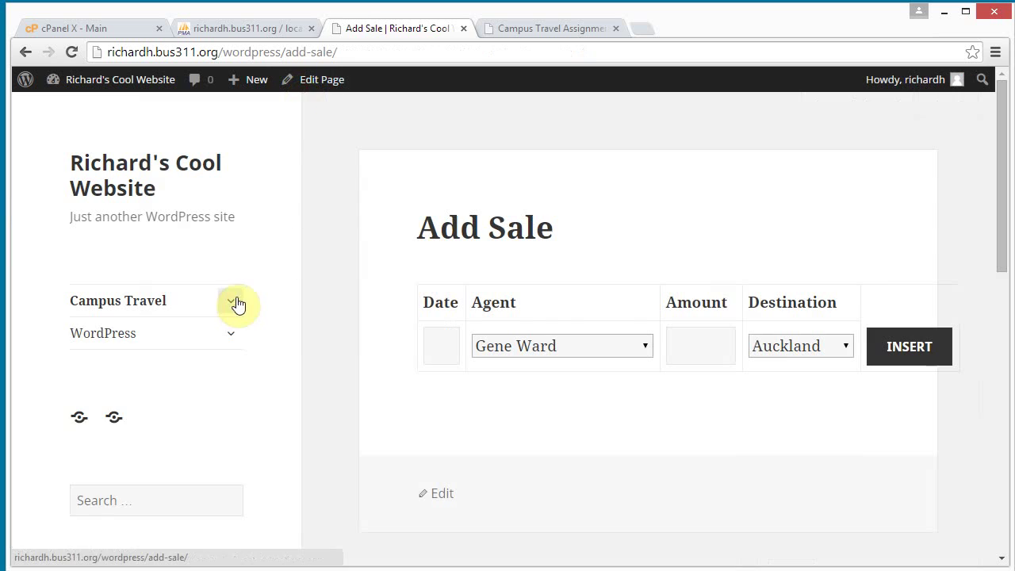
Remove the echo="red" attribute from the Search Sales page's shortcode, update the page and view it
click(231, 301)
click(121, 400)
click(120, 431)
click(314, 79)
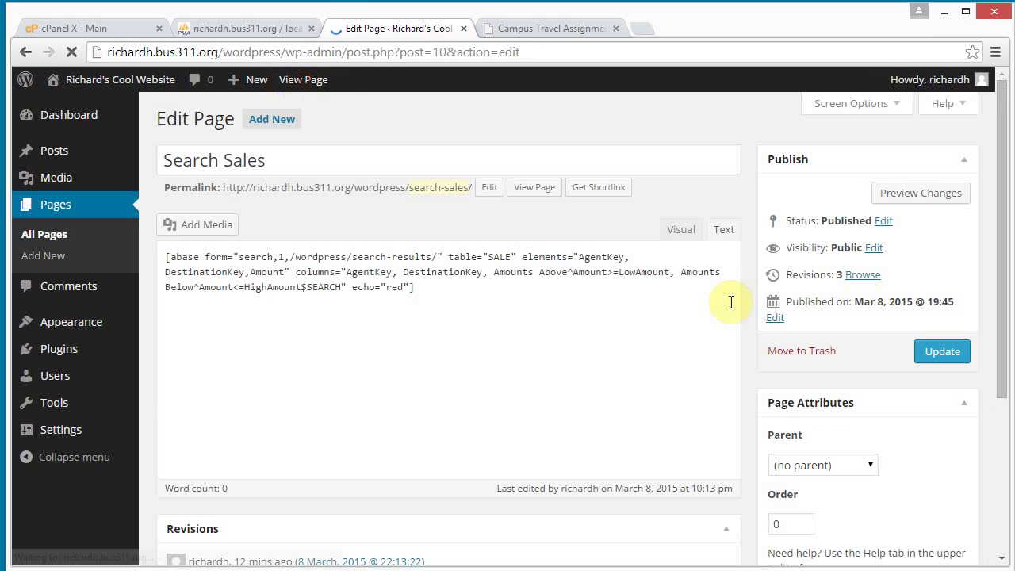
drag(347, 316, 411, 317)
key(Delete)
click(942, 352)
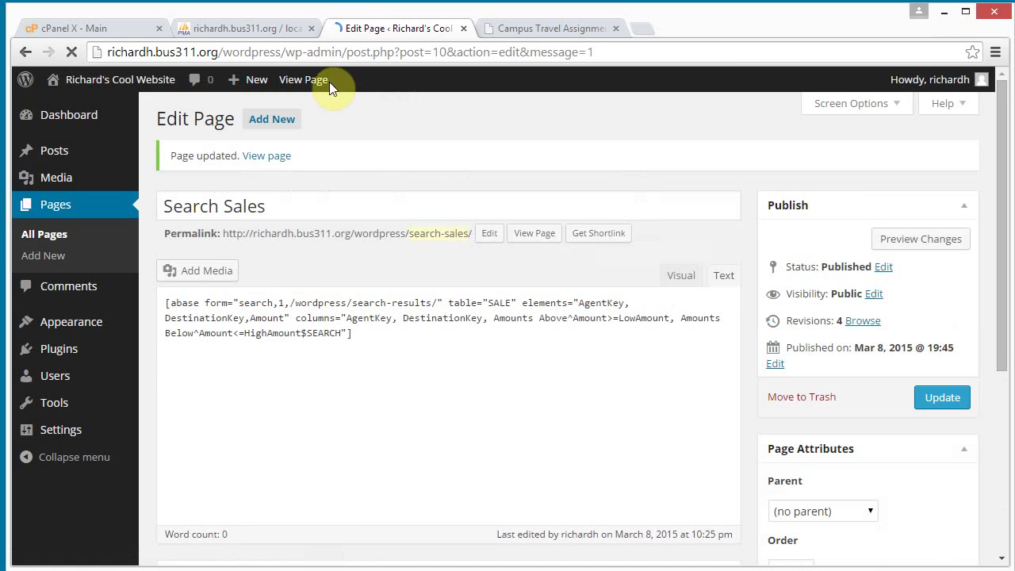
click(321, 80)
Run a sales search to reach the Search Results page, remove echo="red" from its shortcode and update the page
click(920, 284)
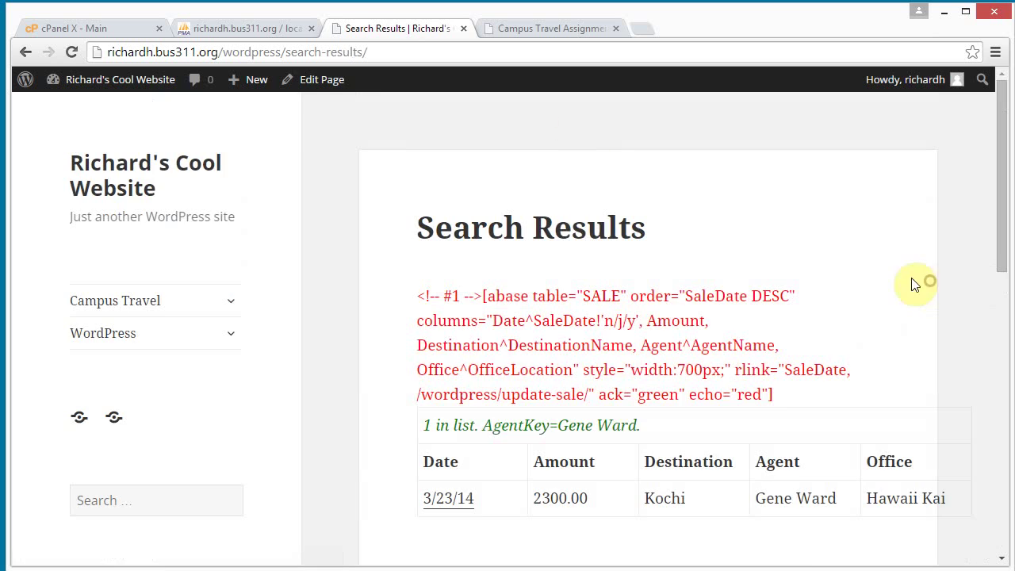
click(313, 80)
drag(374, 317, 433, 317)
key(Delete)
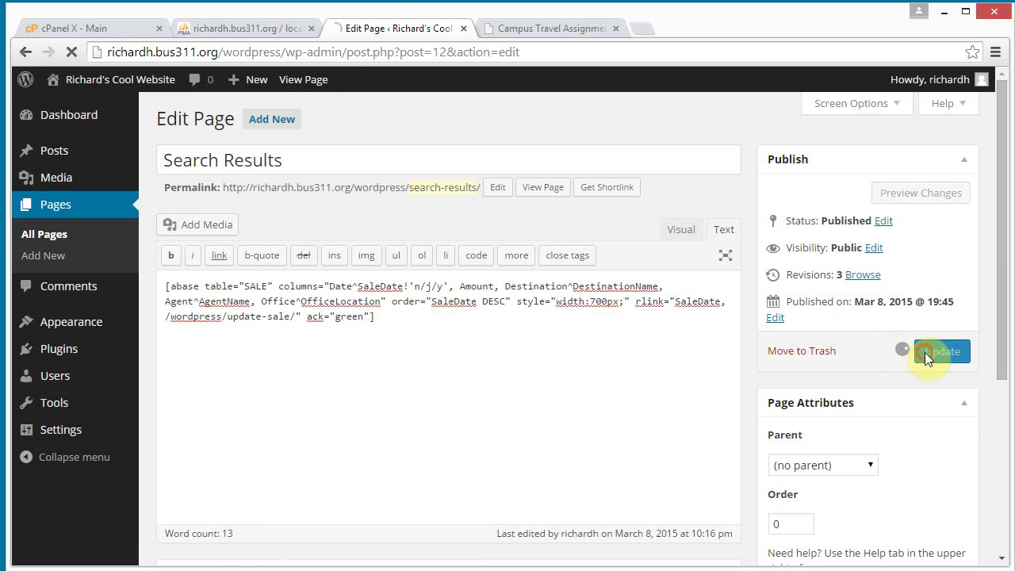
click(941, 353)
click(302, 80)
Open a sale from the results, remove echo="red" from both shortcodes on the Update Sale page and update the page
click(446, 344)
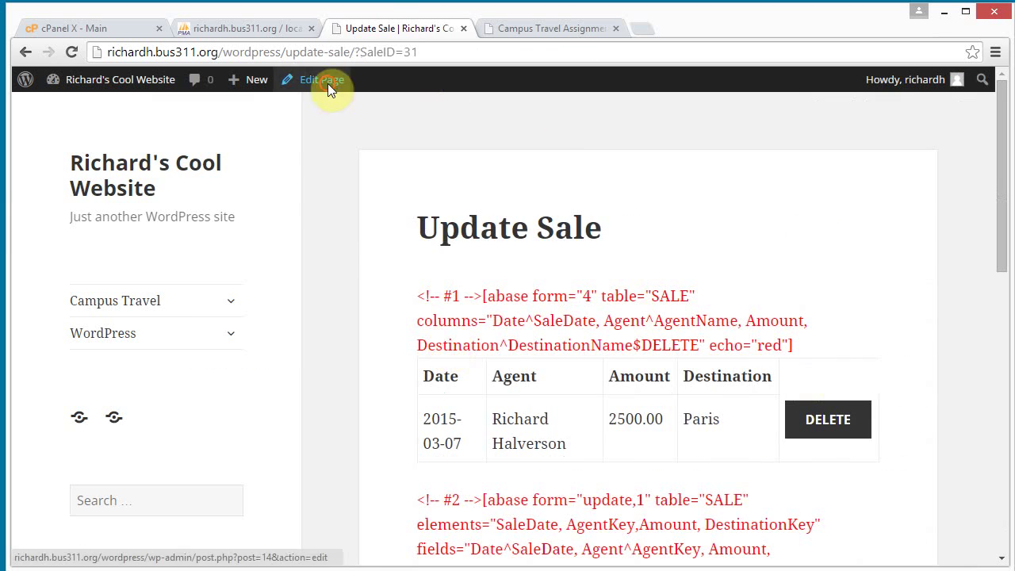
click(333, 80)
drag(223, 361, 165, 362)
key(BackSpace)
key(BackSpace)
drag(367, 301, 425, 302)
key(Delete)
click(942, 351)
click(303, 80)
Search the sales by the first listed agent and open the 3/23/14 Kochi sale to check the pages for displayed shortcodes
click(230, 302)
click(164, 449)
click(555, 370)
click(566, 405)
click(979, 374)
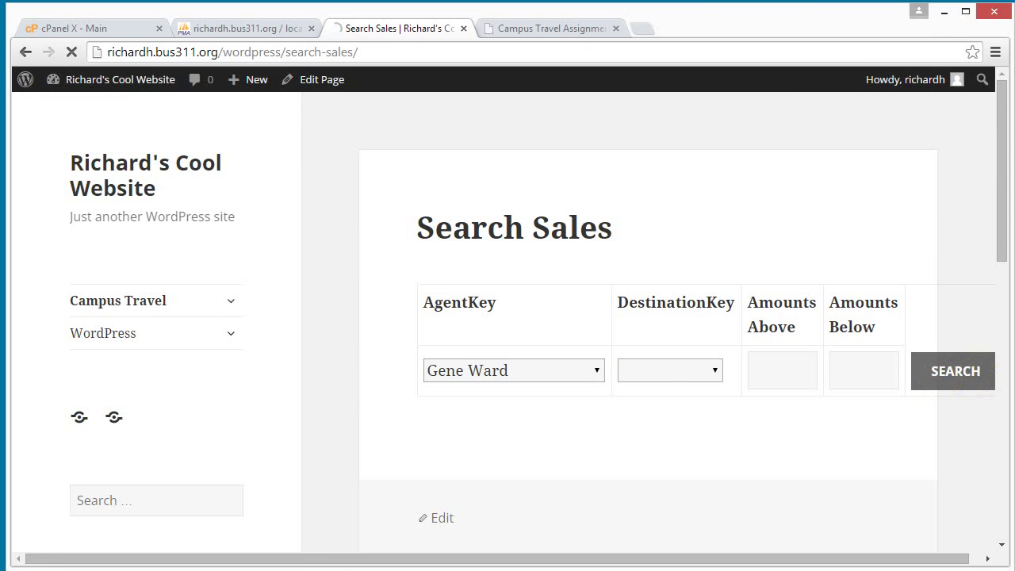
click(448, 375)
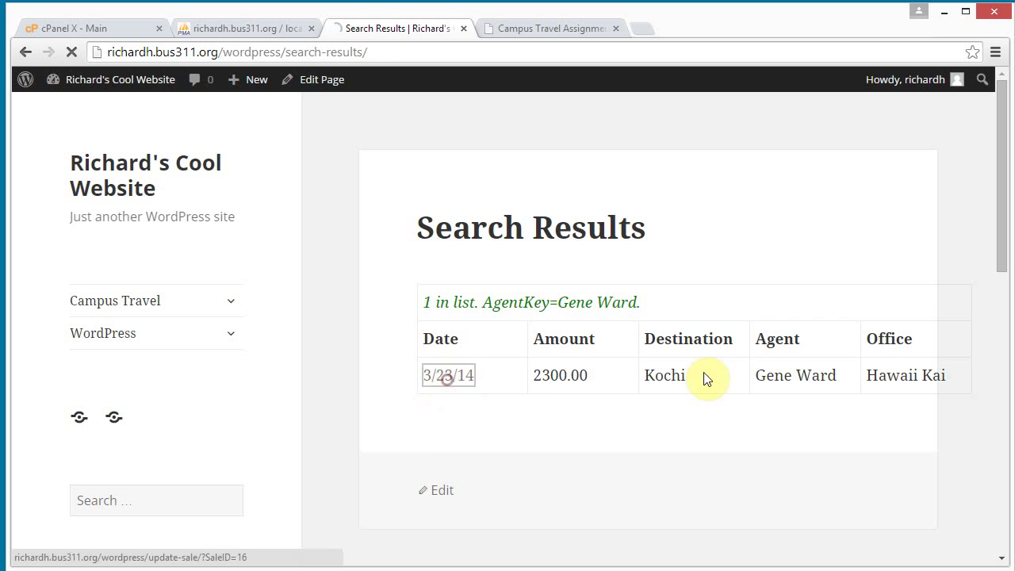
drag(1001, 224, 996, 204)
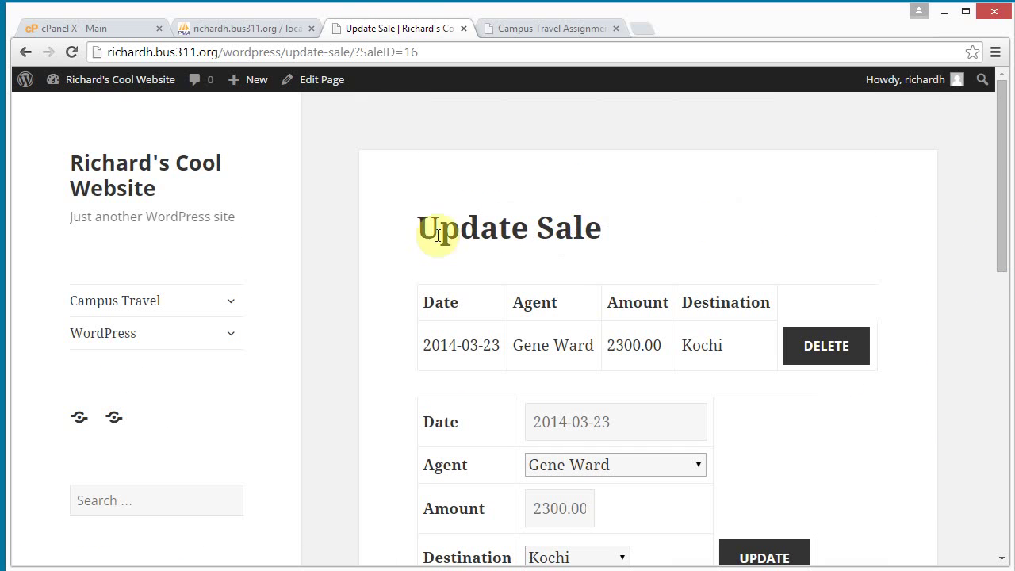
View the Campus Travel home page, then return to Part 6 of the assignment instructions
click(231, 305)
click(201, 303)
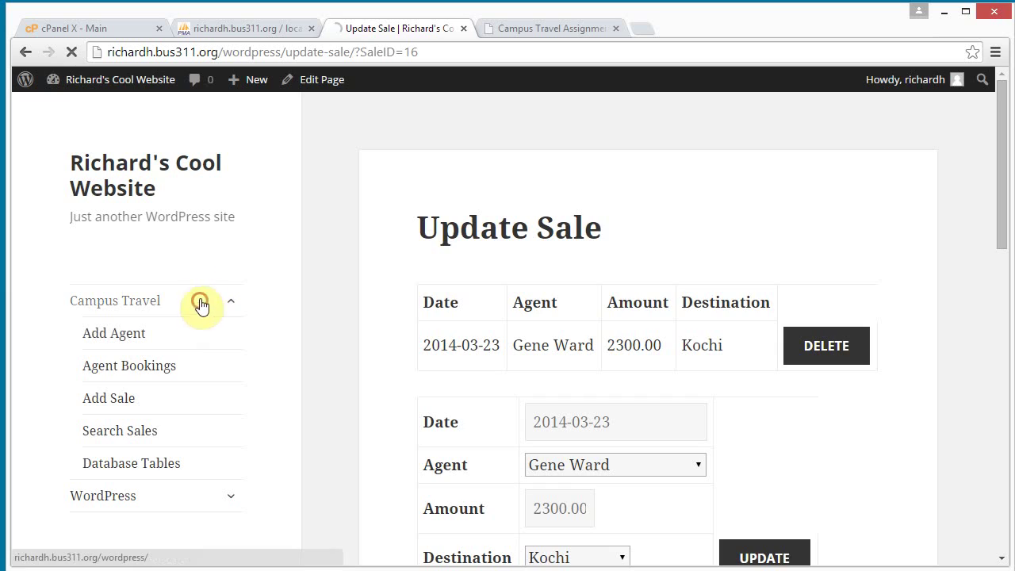
click(496, 29)
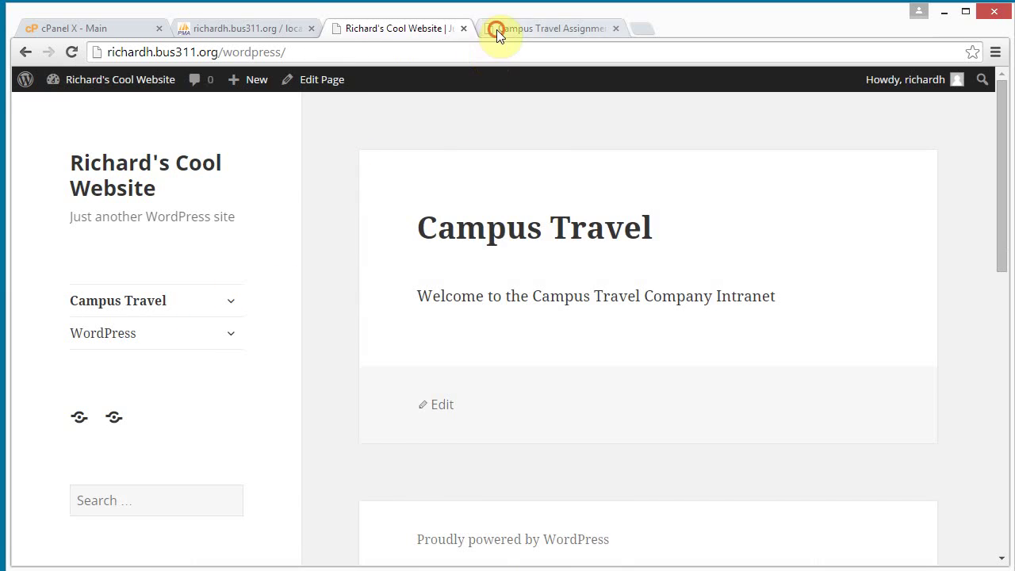
drag(1000, 434, 994, 353)
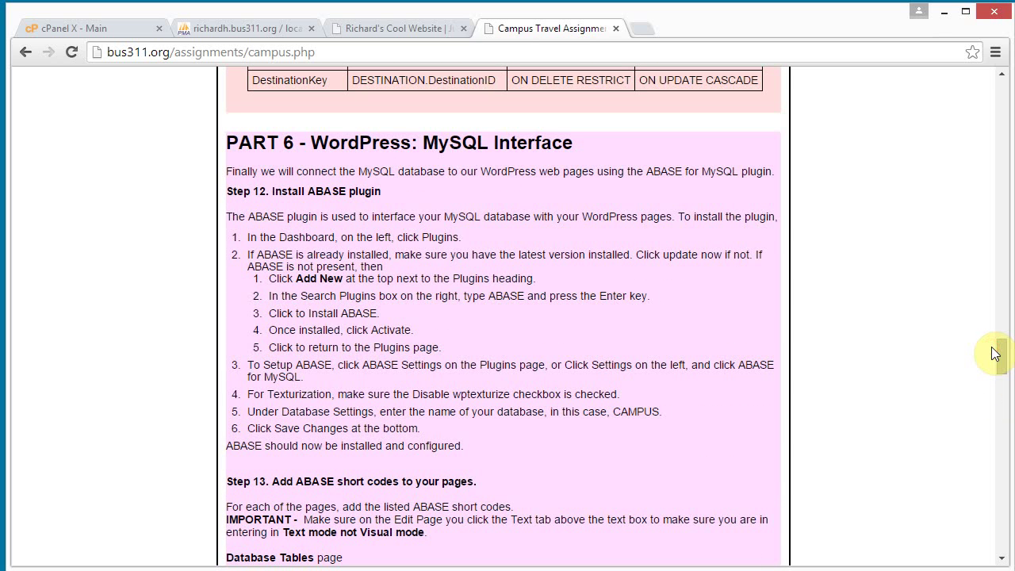